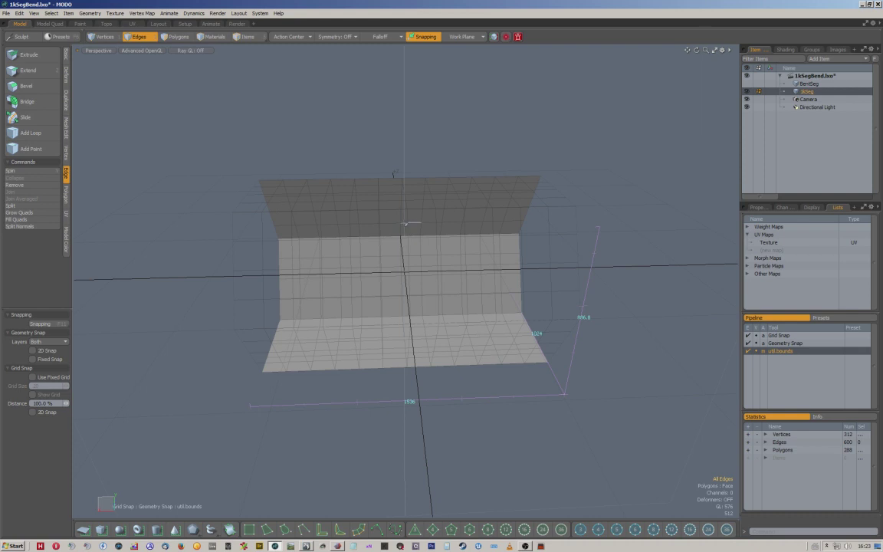
Step: Examine the 1kSeg tunnel segment from several angles and display its Texture UV map, then return to the modelling view
alt+drag(395, 247, 431, 247)
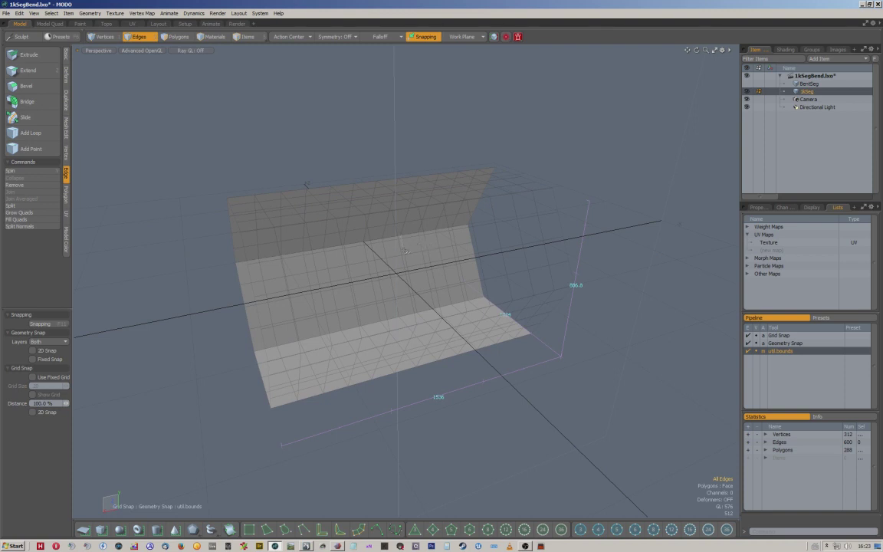
alt+drag(395, 252, 356, 240)
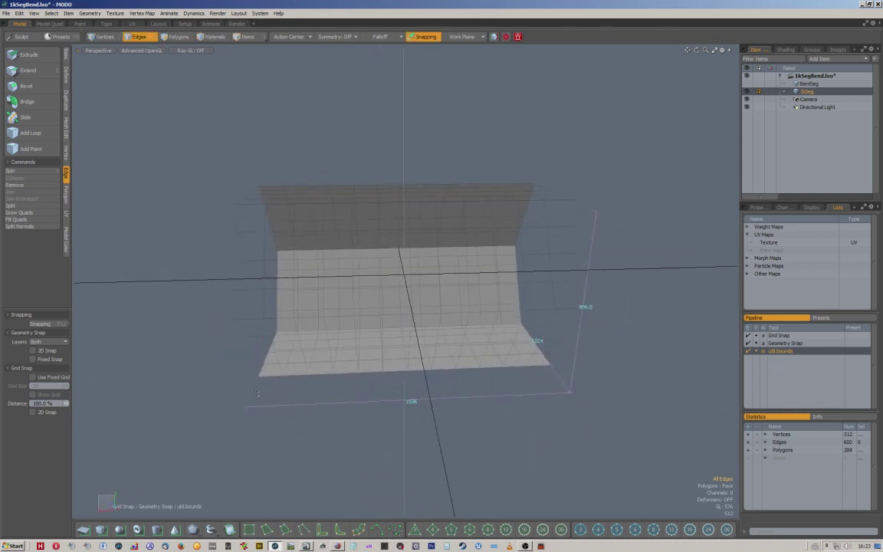
alt+drag(282, 352, 256, 350)
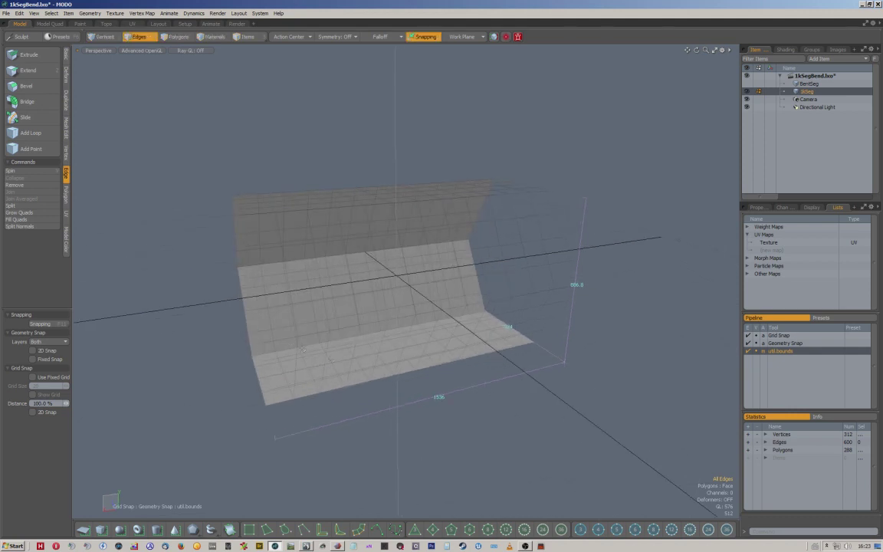
alt+drag(546, 375, 393, 386)
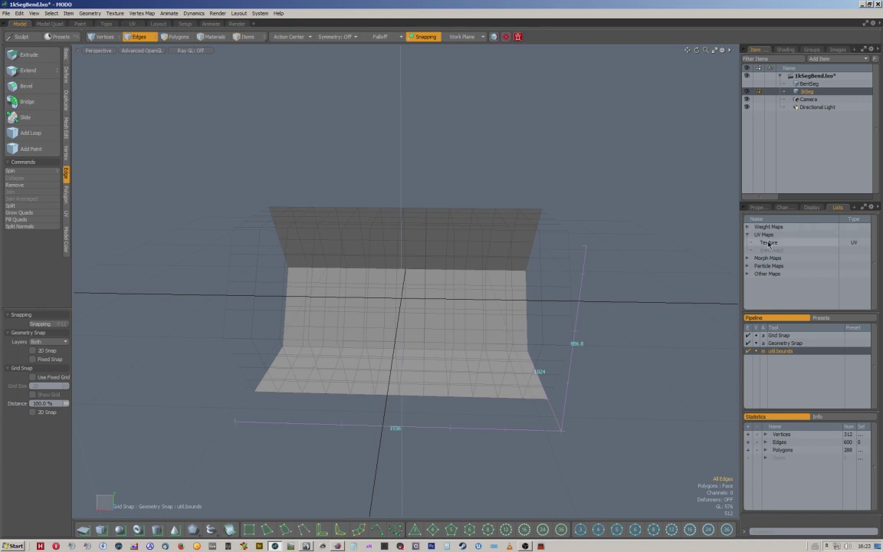
click(132, 23)
click(46, 264)
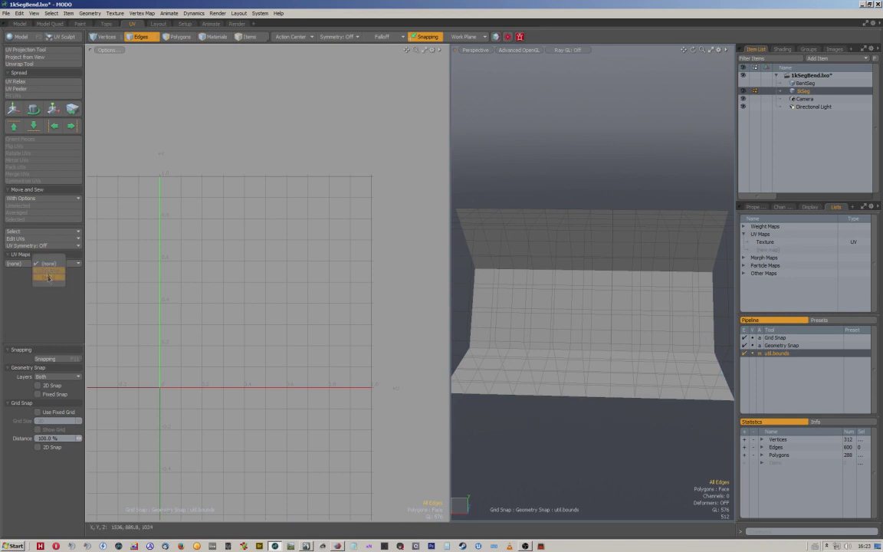
click(44, 249)
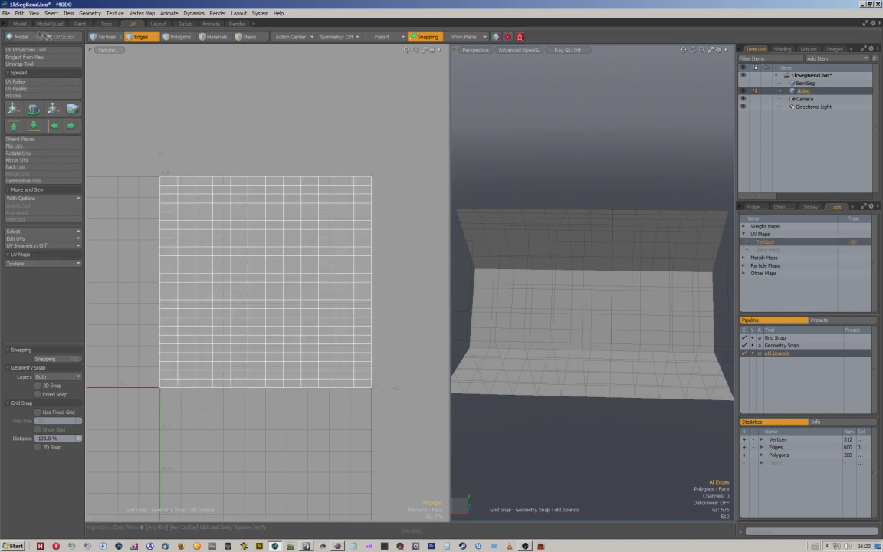
click(20, 24)
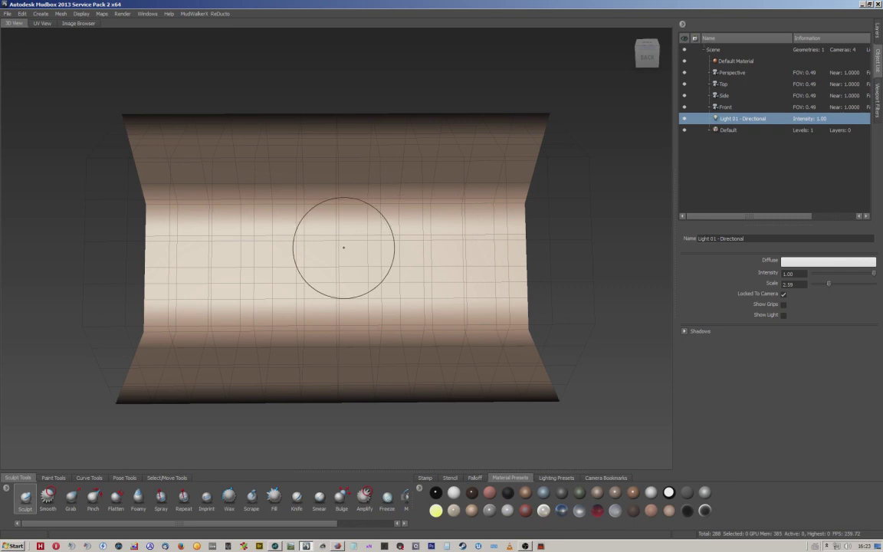
Step: Switch to Mudbox, select the Default mesh and examine the imported hexagonal tunnel from several angles
alt+drag(342, 246, 377, 253)
scroll(329, 260, up, 4)
mouse_move(299, 283)
alt+mouse_down()
mouse_move(277, 268)
mouse_move(330, 310)
mouse_move(274, 253)
alt+mouse_up()
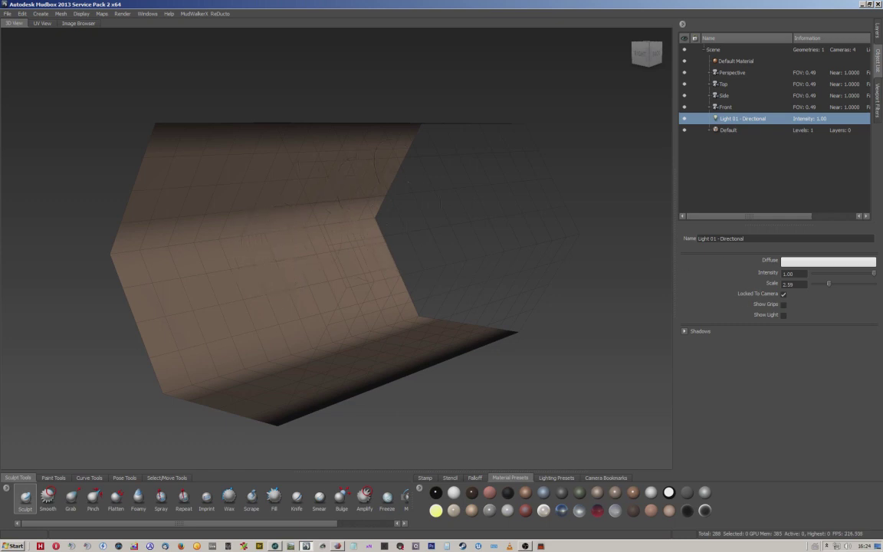
alt+drag(349, 153, 347, 198)
alt+drag(323, 243, 394, 216)
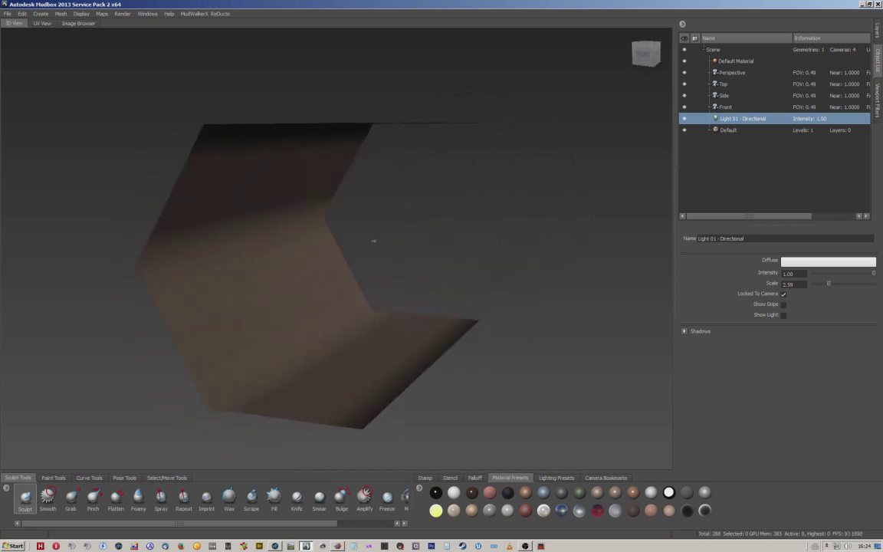
alt+drag(326, 279, 265, 287)
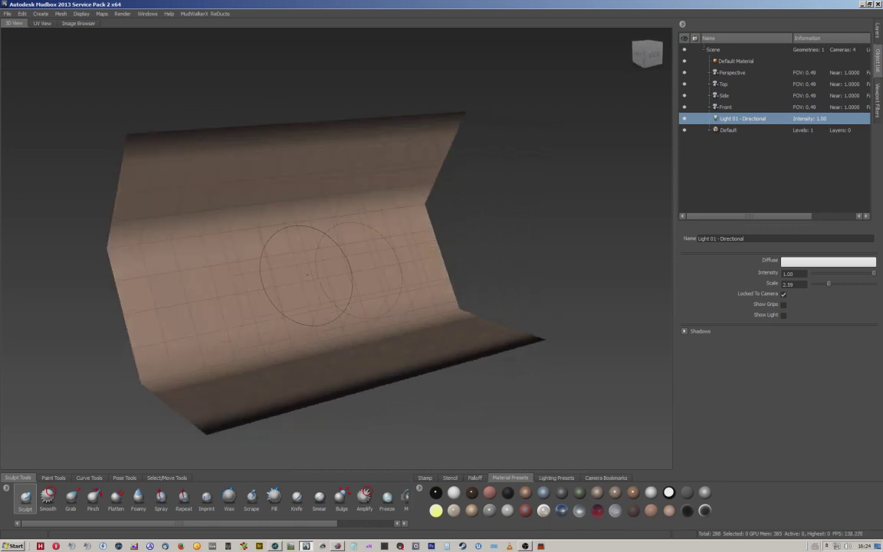
click(726, 130)
alt+drag(395, 256, 341, 255)
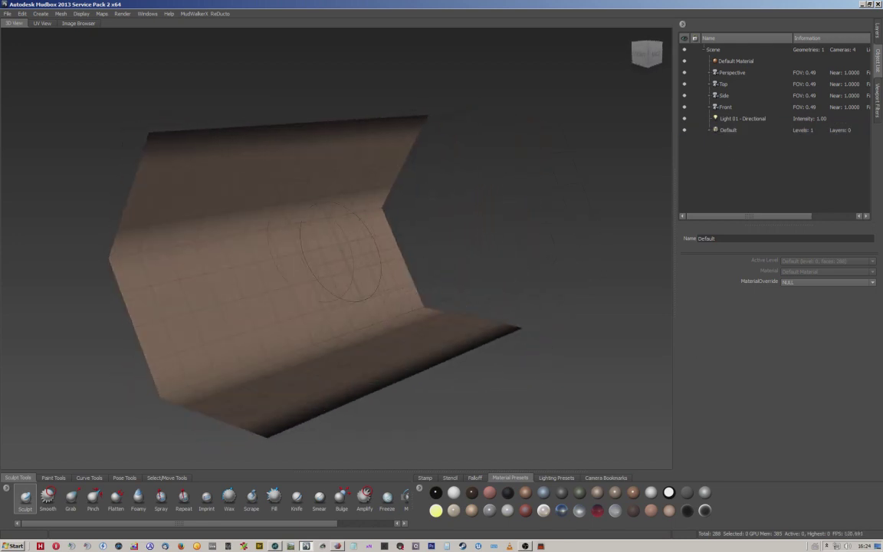
key(shift+w)
mouse_move(267, 258)
alt+mouse_down()
mouse_move(308, 255)
mouse_move(310, 305)
mouse_move(270, 262)
mouse_move(311, 256)
mouse_move(293, 267)
mouse_move(309, 264)
alt+mouse_up()
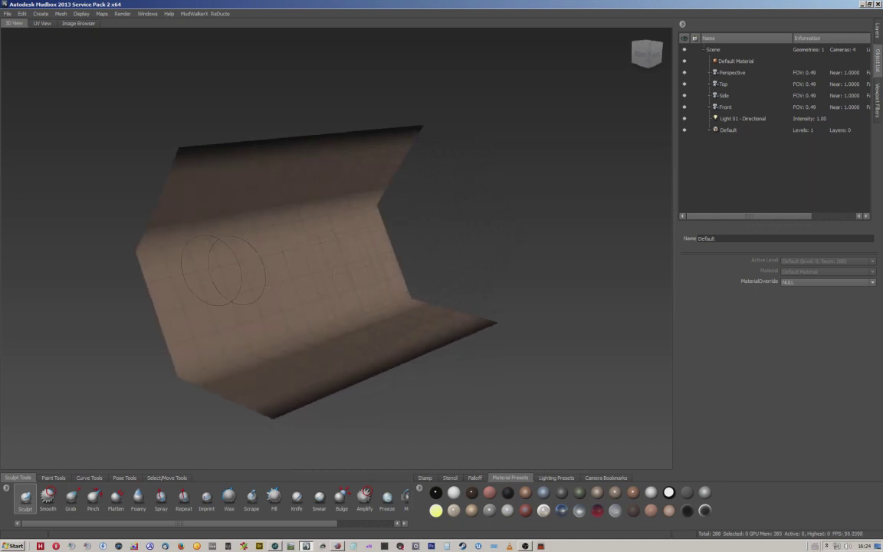
mouse_move(242, 269)
alt+mouse_down()
mouse_move(313, 266)
mouse_move(293, 249)
alt+mouse_up()
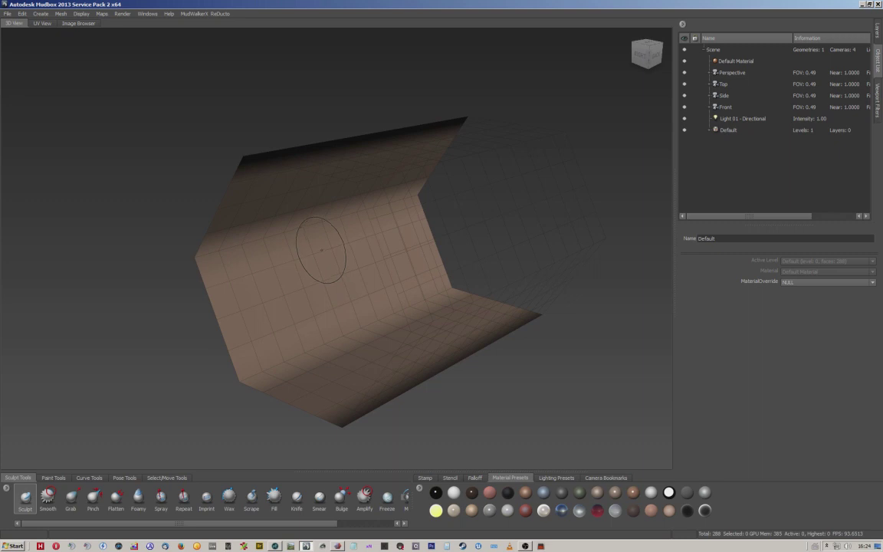
Step: Subdivide the tunnel mesh five times, up to level 5
key(shift+d)
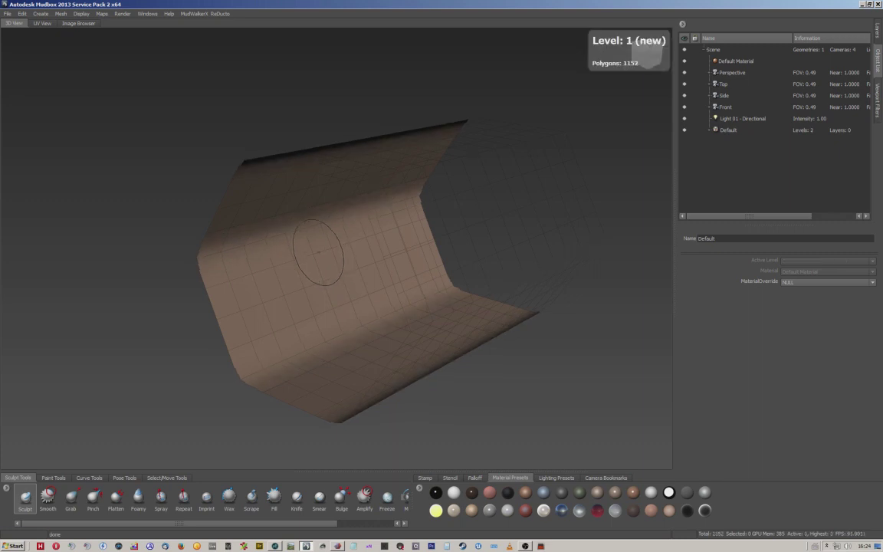
key(shift+d)
key(shift+d)
key(shift+d)
key(shift+d)
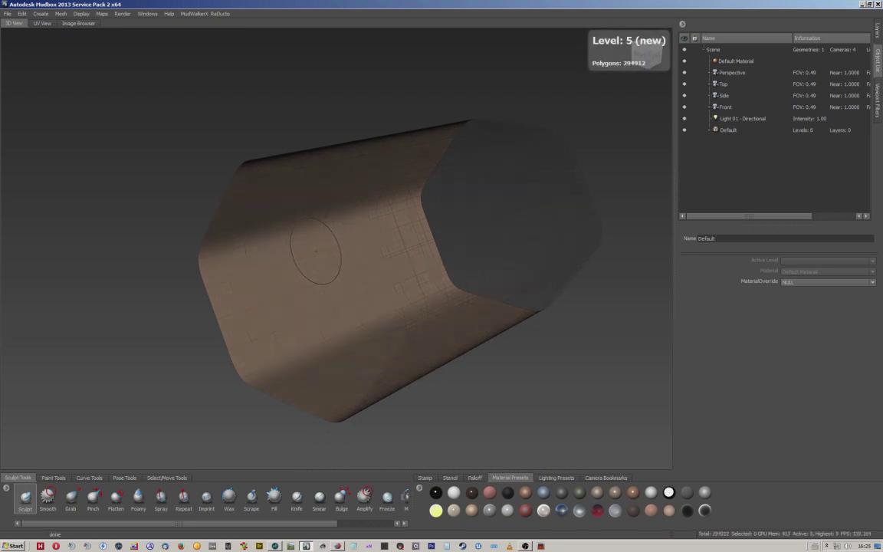
Step: Choose the Imprint brush at strength 100 and bring up the stamp image collection
scroll(304, 298, up, 3)
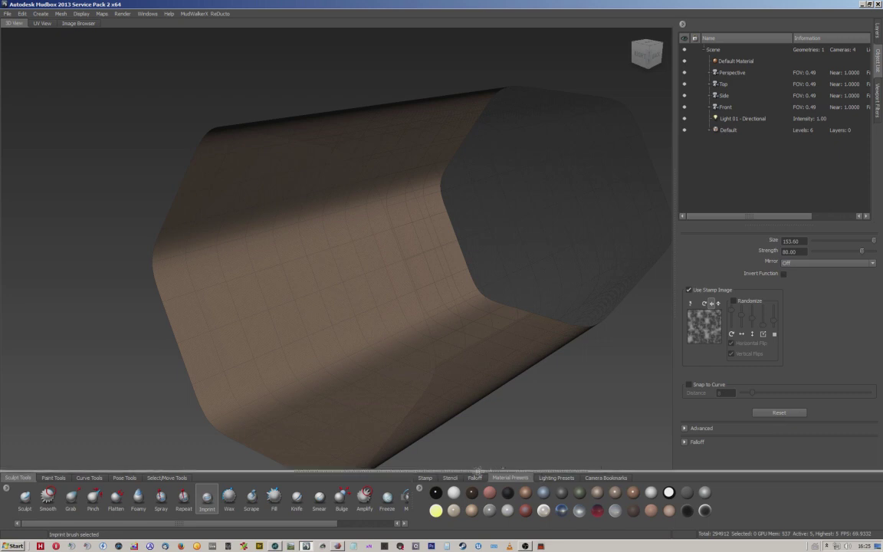
click(426, 477)
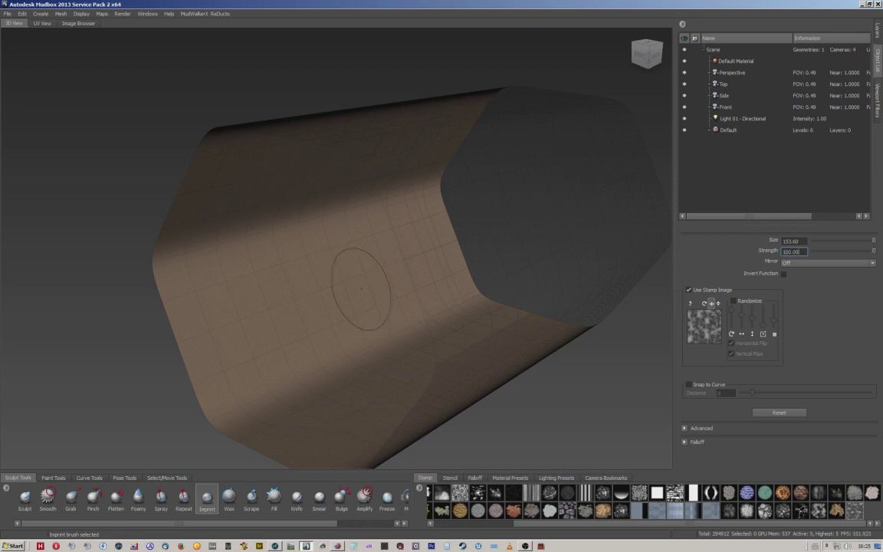
alt+middle_drag(361, 289, 355, 264)
Step: Try imprinting rocky bumps along the tunnel's lower bend, then undo the strokes
alt+drag(355, 265, 392, 291)
alt+drag(345, 335, 326, 360)
alt+right_drag(326, 360, 360, 304)
alt+drag(360, 306, 280, 349)
mouse_move(268, 322)
alt+right_down()
mouse_move(344, 299)
mouse_move(322, 295)
alt+right_up()
alt+drag(322, 296, 368, 280)
mouse_move(367, 280)
alt+right_down()
mouse_move(317, 270)
mouse_move(276, 314)
alt+right_up()
alt+drag(275, 314, 360, 299)
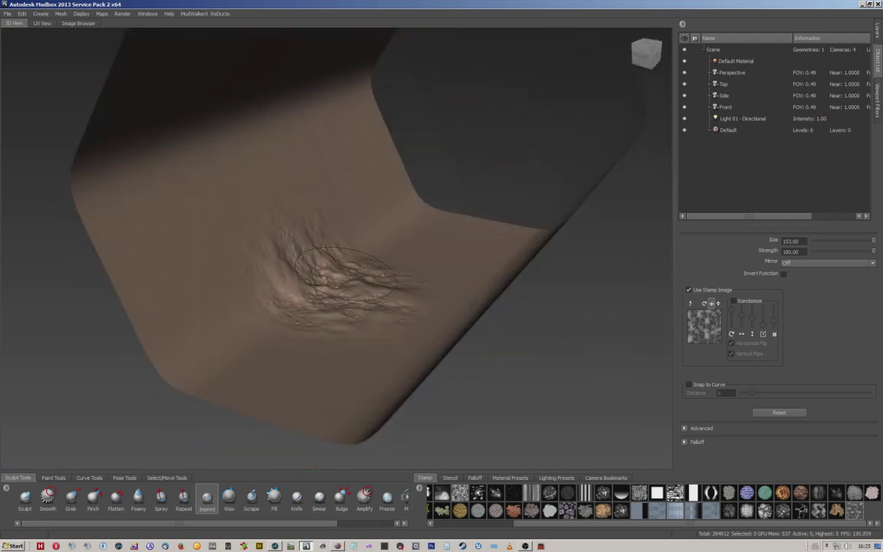
key(ctrl+z)
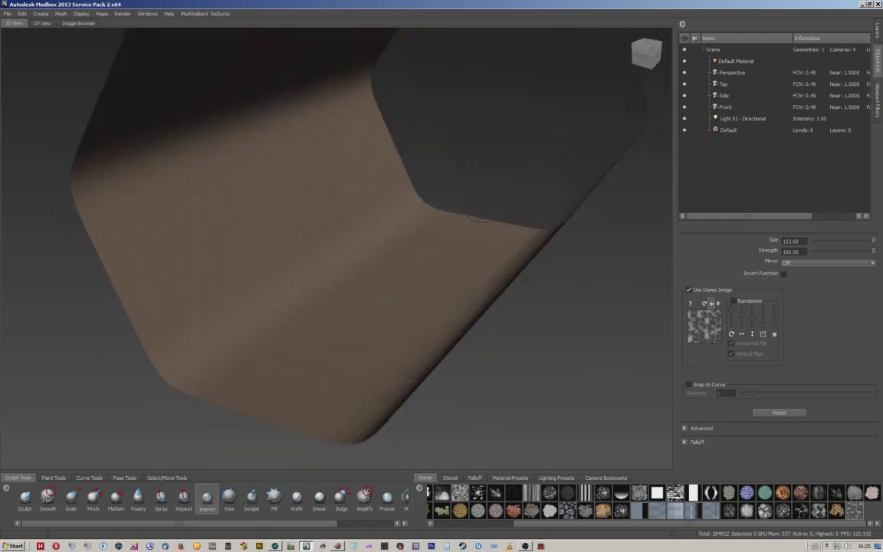
Step: Subdivide the mesh to level 6 and imprint rough rock texture across the floor from one end of the tunnel
mouse_move(458, 155)
alt+mouse_down()
mouse_move(392, 222)
mouse_move(345, 252)
mouse_move(376, 245)
mouse_move(345, 226)
mouse_move(358, 269)
mouse_move(392, 273)
mouse_move(315, 284)
mouse_move(352, 307)
mouse_move(347, 370)
mouse_move(399, 368)
alt+mouse_up()
drag(463, 281, 525, 337)
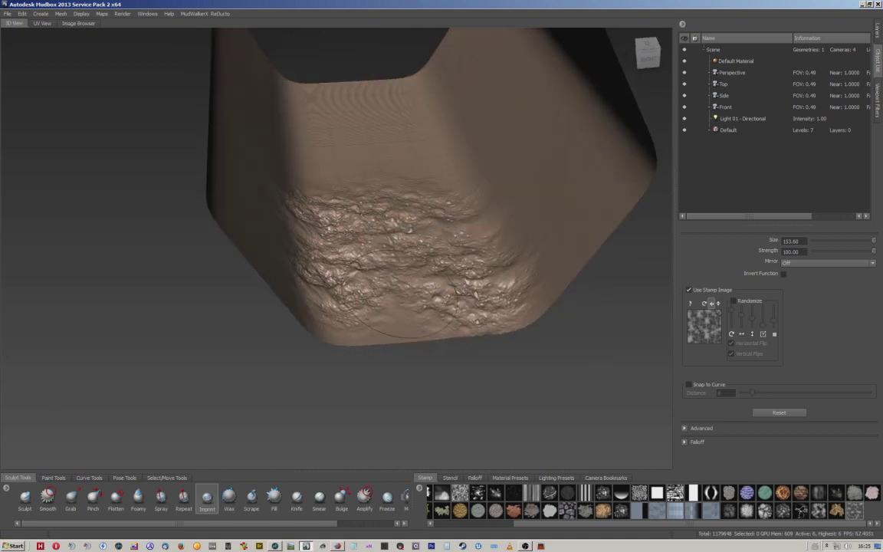
drag(396, 315, 291, 354)
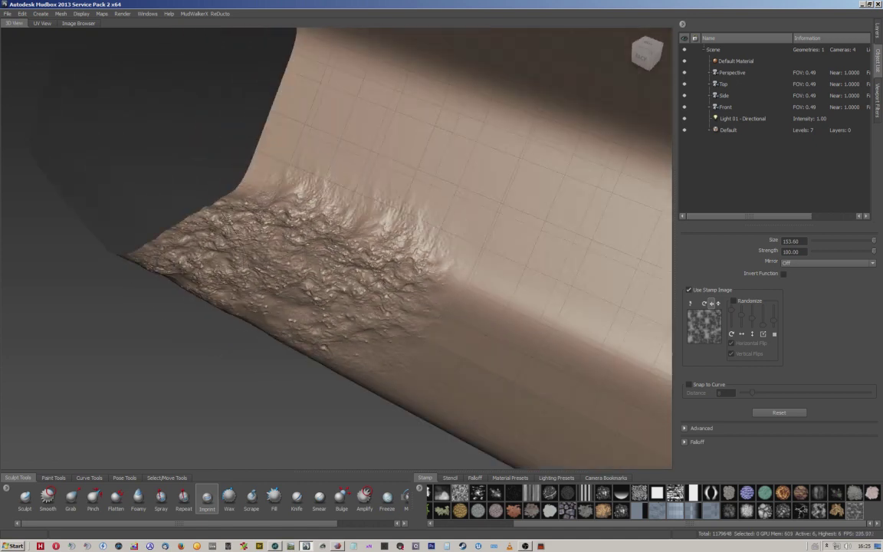
alt+middle_drag(292, 354, 177, 283)
alt+drag(306, 183, 172, 150)
alt+middle_drag(172, 149, 261, 239)
alt+drag(261, 239, 296, 260)
drag(303, 313, 304, 316)
alt+drag(304, 316, 341, 310)
alt+middle_drag(341, 311, 348, 246)
alt+drag(349, 247, 283, 247)
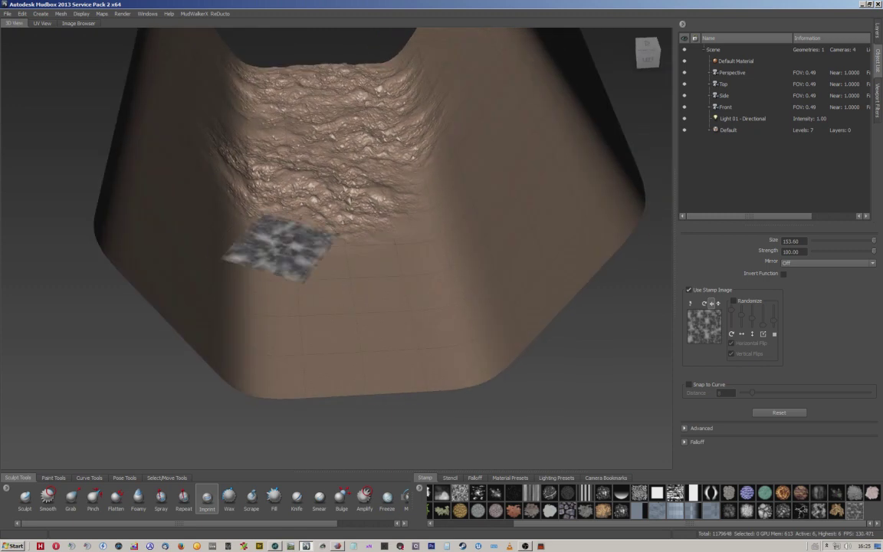
Step: Continue the rough rock imprint over the bare remaining part of the floor up to the other tunnel opening
drag(364, 271, 365, 271)
alt+drag(364, 272, 297, 338)
alt+drag(297, 338, 376, 334)
mouse_move(308, 189)
alt+mouse_down()
mouse_move(319, 188)
mouse_move(311, 322)
mouse_move(310, 201)
mouse_move(311, 325)
mouse_move(308, 199)
alt+mouse_up()
alt+drag(309, 199, 322, 134)
alt+middle_drag(322, 134, 395, 234)
mouse_move(395, 235)
alt+mouse_down()
mouse_move(305, 238)
mouse_move(280, 310)
alt+mouse_up()
mouse_move(293, 358)
mouse_down()
mouse_move(294, 380)
mouse_move(295, 363)
mouse_up()
alt+middle_drag(294, 363, 209, 314)
mouse_move(293, 299)
alt+mouse_down()
mouse_move(268, 314)
mouse_move(260, 372)
mouse_move(249, 376)
alt+mouse_up()
mouse_move(259, 241)
alt+mouse_down()
mouse_move(399, 254)
mouse_move(467, 276)
mouse_move(252, 245)
mouse_move(298, 284)
alt+mouse_up()
alt+middle_drag(307, 322, 308, 203)
mouse_move(308, 203)
alt+right_down()
mouse_move(445, 219)
mouse_move(261, 219)
alt+right_up()
alt+drag(261, 260, 280, 276)
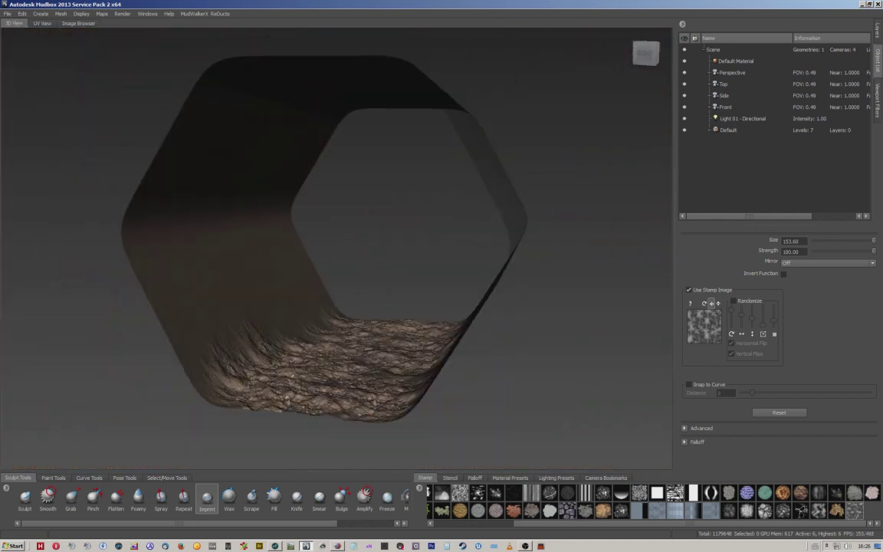
Step: Change the stamp to the angular clustered-rock image and imprint it down the middle of the tunnel ceiling
click(783, 512)
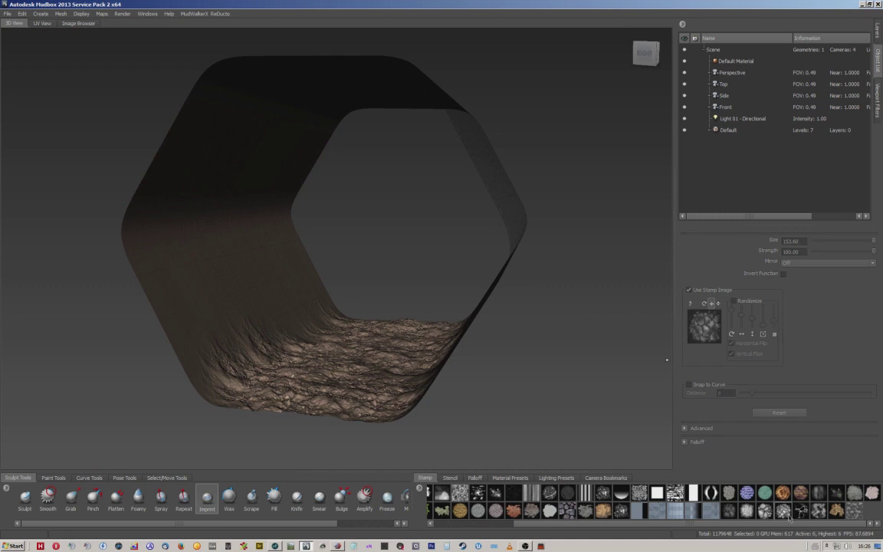
mouse_move(351, 278)
alt+mouse_down()
mouse_move(375, 145)
mouse_move(364, 181)
mouse_move(392, 260)
alt+mouse_up()
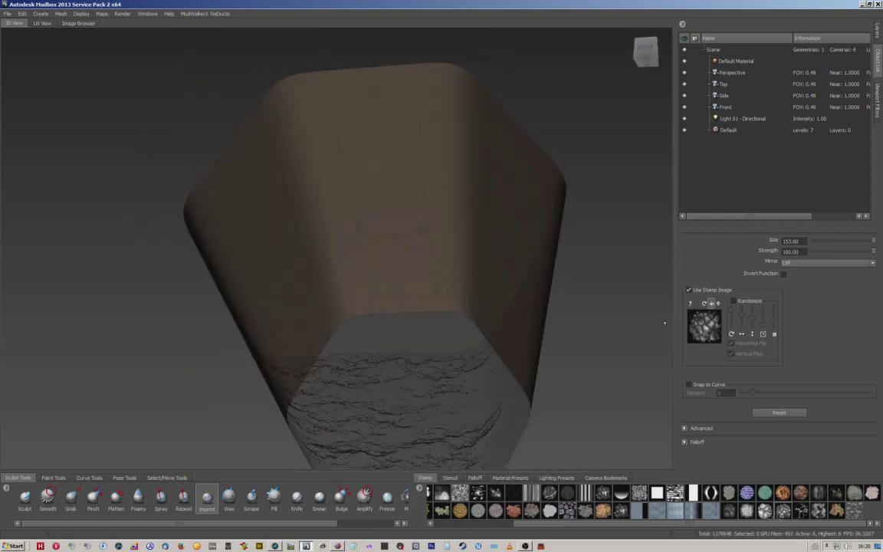
key(w)
mouse_move(338, 121)
mouse_down()
mouse_move(376, 157)
mouse_move(316, 156)
mouse_up()
drag(432, 162, 462, 204)
alt+drag(383, 237, 330, 222)
alt+drag(357, 208, 468, 307)
alt+drag(329, 279, 426, 173)
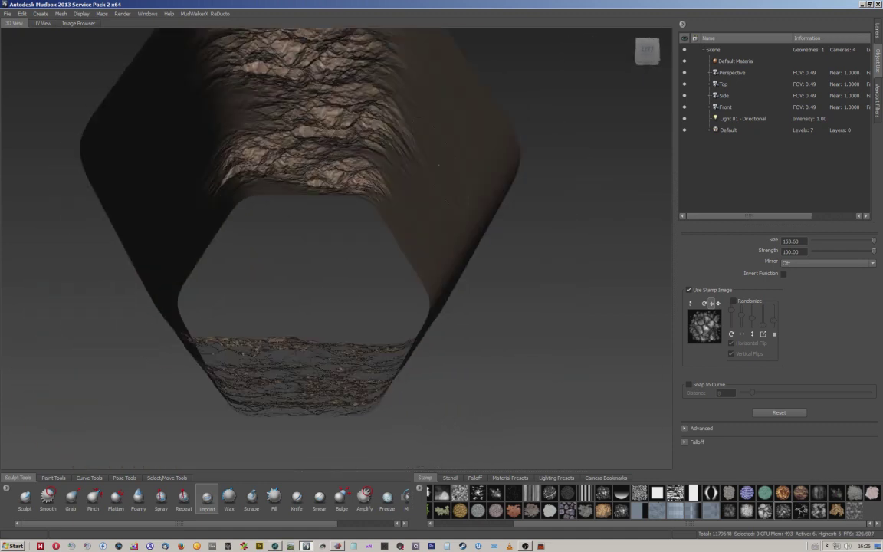
alt+middle_drag(426, 173, 438, 238)
alt+drag(364, 234, 429, 201)
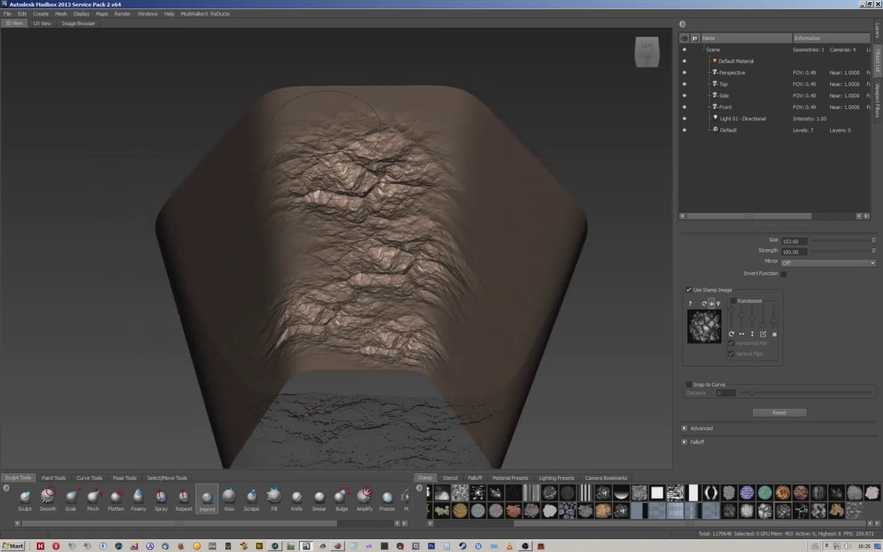
Step: Fill the ceiling's smooth gaps and side edges with more angular rock imprints
drag(330, 160, 484, 174)
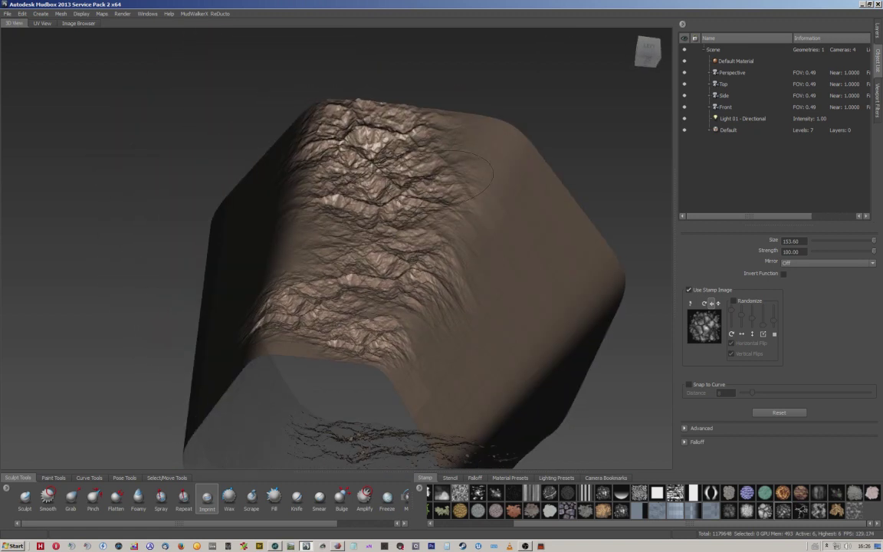
drag(454, 143, 509, 188)
drag(312, 177, 341, 265)
alt+middle_drag(341, 265, 355, 326)
drag(370, 139, 284, 241)
alt+middle_drag(284, 241, 364, 158)
alt+drag(364, 158, 352, 180)
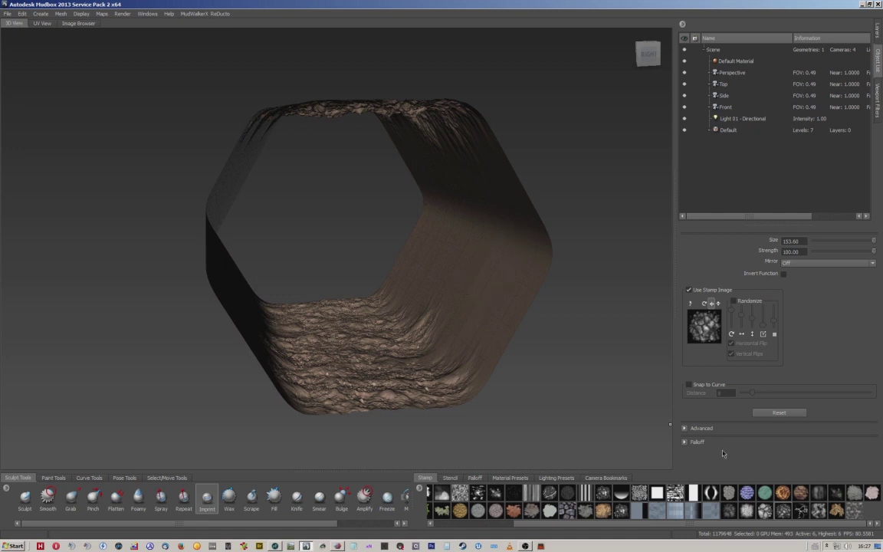
Step: Change the stamp to the large rounded-boulder image and imprint it along the lower half of one side wall
click(767, 515)
alt+drag(328, 244, 415, 268)
alt+middle_drag(415, 268, 411, 293)
mouse_move(404, 303)
alt+mouse_down()
mouse_move(370, 284)
mouse_move(378, 257)
mouse_move(402, 295)
mouse_move(438, 307)
mouse_move(492, 375)
alt+mouse_up()
drag(346, 190, 394, 254)
alt+drag(382, 244, 437, 245)
alt+middle_drag(442, 215, 403, 236)
drag(432, 216, 497, 269)
alt+drag(460, 253, 548, 238)
alt+right_drag(399, 244, 330, 247)
alt+middle_drag(291, 249, 368, 246)
alt+drag(153, 257, 253, 263)
alt+middle_drag(178, 266, 334, 201)
drag(311, 205, 272, 295)
drag(332, 340, 361, 379)
alt+drag(307, 230, 294, 345)
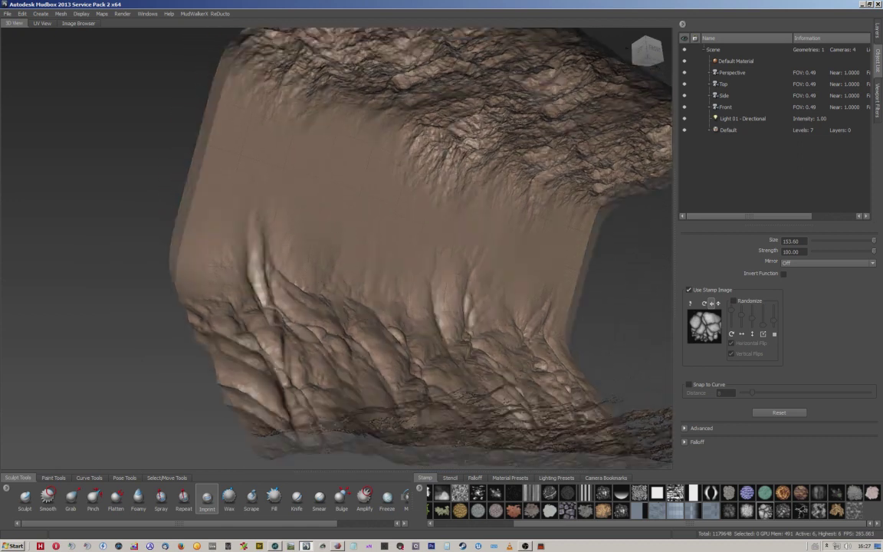
Step: Imprint rounded boulders over the upper half of the same side wall, starting at its open end
mouse_move(274, 197)
mouse_down()
mouse_move(187, 177)
mouse_move(140, 79)
mouse_move(138, 37)
mouse_up()
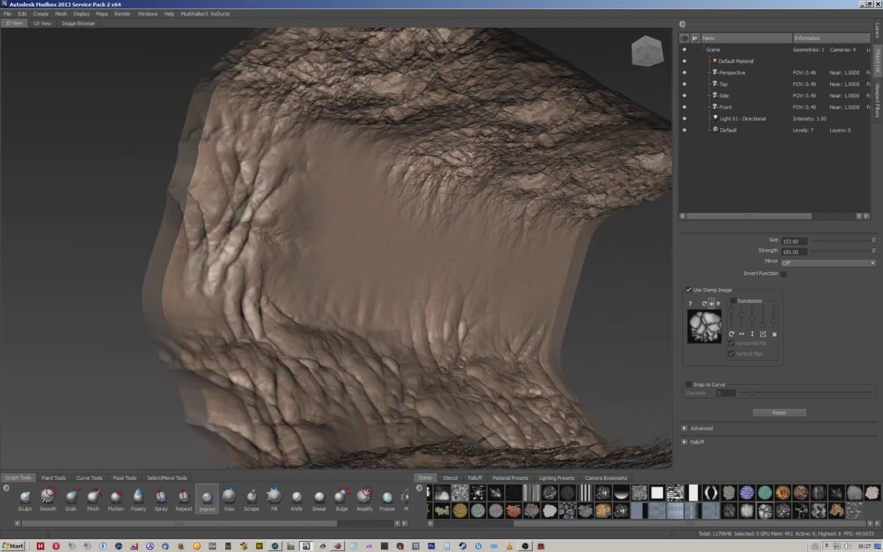
alt+drag(347, 228, 317, 226)
drag(290, 295, 338, 104)
mouse_move(337, 259)
alt+mouse_down()
mouse_move(474, 286)
mouse_move(293, 252)
mouse_move(315, 236)
mouse_move(332, 104)
alt+mouse_up()
alt+drag(297, 247, 342, 256)
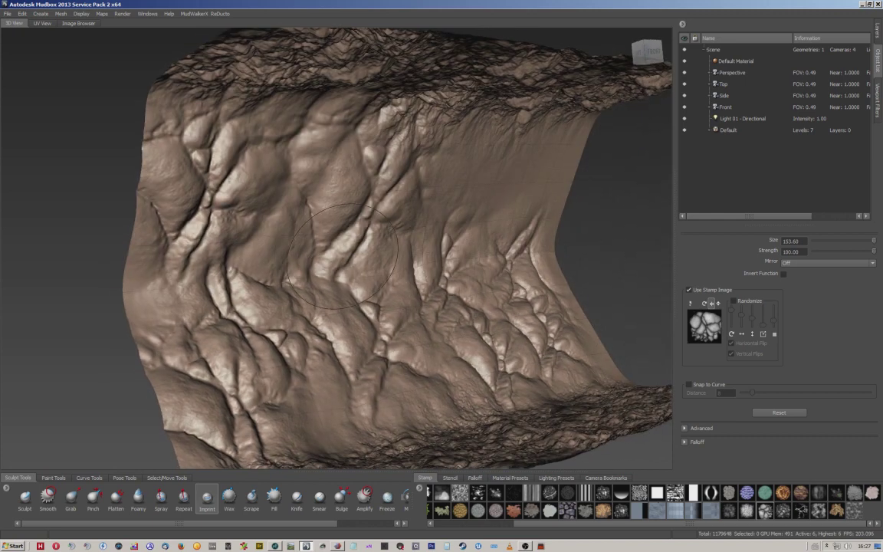
Step: Extend the boulder imprint over the smooth upper area at the far end of that side wall
alt+middle_drag(343, 256, 218, 251)
alt+drag(218, 251, 491, 230)
alt+middle_drag(528, 222, 289, 201)
alt+drag(290, 201, 429, 219)
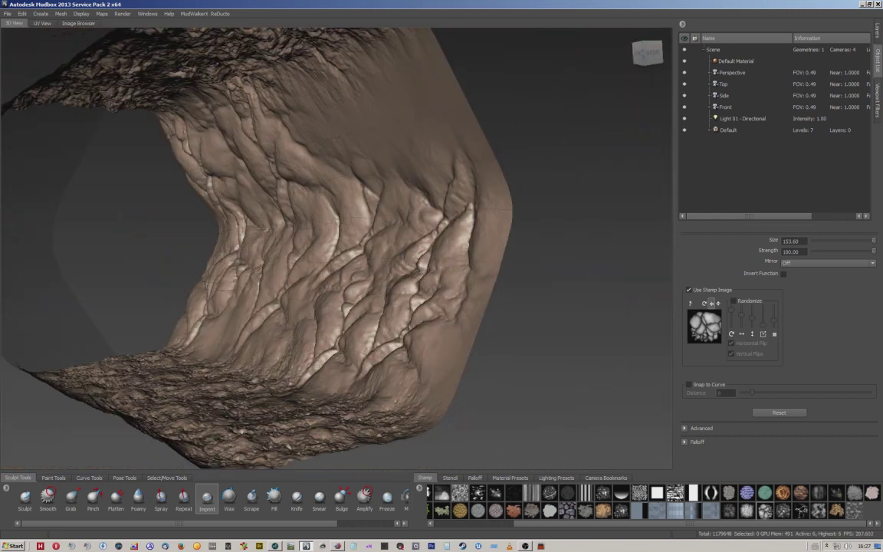
alt+middle_drag(429, 219, 466, 236)
alt+drag(466, 236, 395, 275)
alt+middle_drag(443, 152, 402, 178)
drag(414, 170, 349, 66)
Step: Imprint rounded boulders onto the smooth opposite side wall, starting at its open end
mouse_move(360, 154)
alt+mouse_down()
mouse_move(299, 255)
mouse_move(245, 195)
mouse_move(289, 178)
alt+mouse_up()
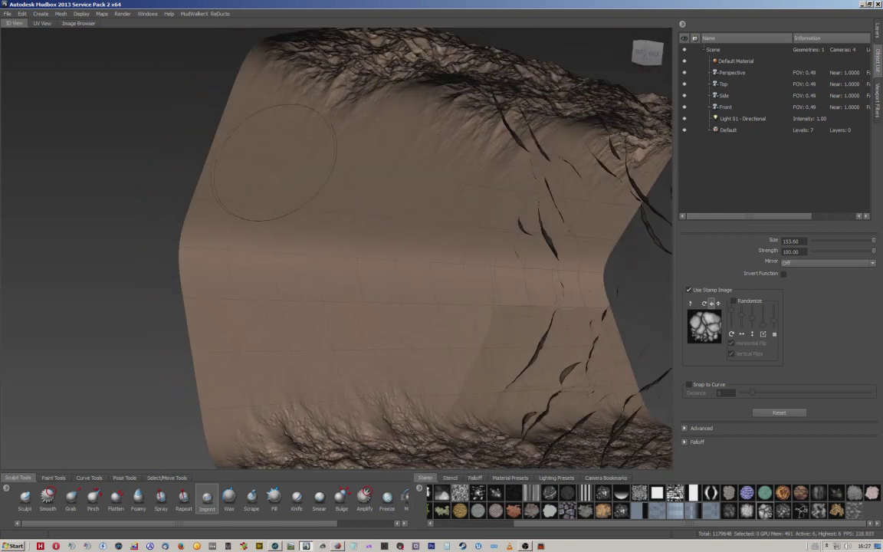
drag(268, 186, 205, 340)
alt+drag(222, 322, 315, 310)
alt+drag(312, 291, 288, 234)
alt+drag(288, 246, 328, 231)
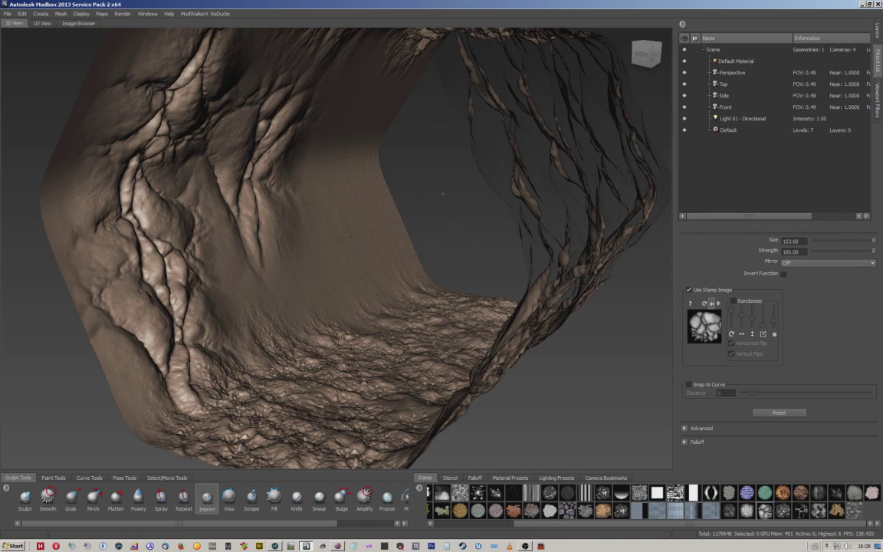
Step: Extend the rounded-boulder imprints along the lower half of the opposite side wall down to the floor
drag(252, 274, 325, 234)
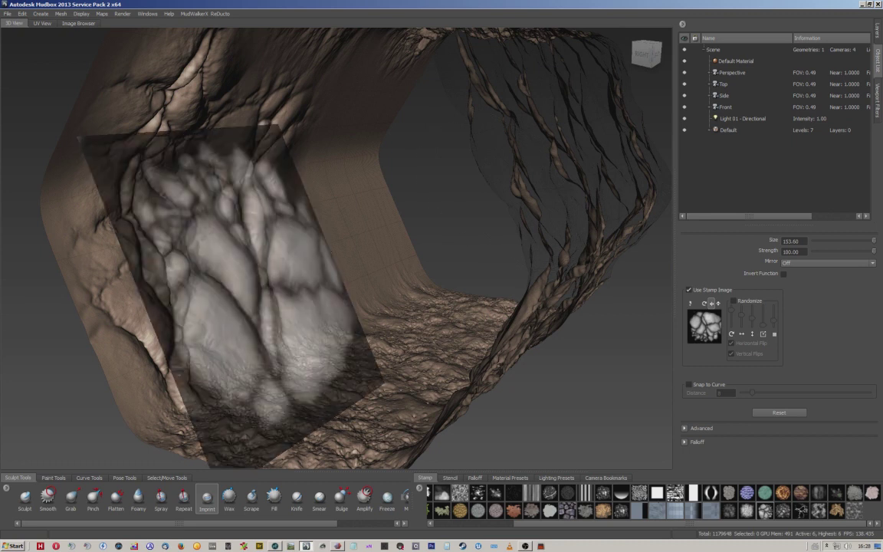
alt+middle_drag(341, 203, 242, 197)
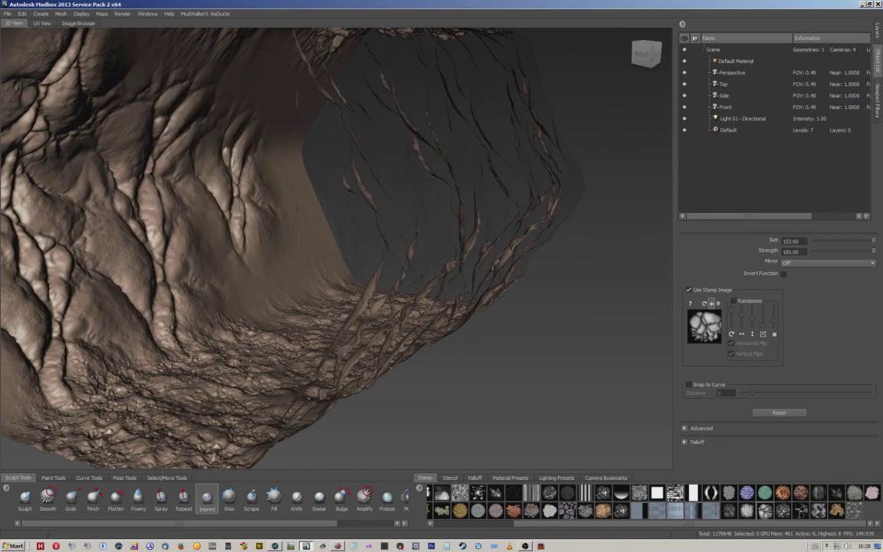
alt+drag(224, 192, 307, 198)
drag(277, 268, 317, 228)
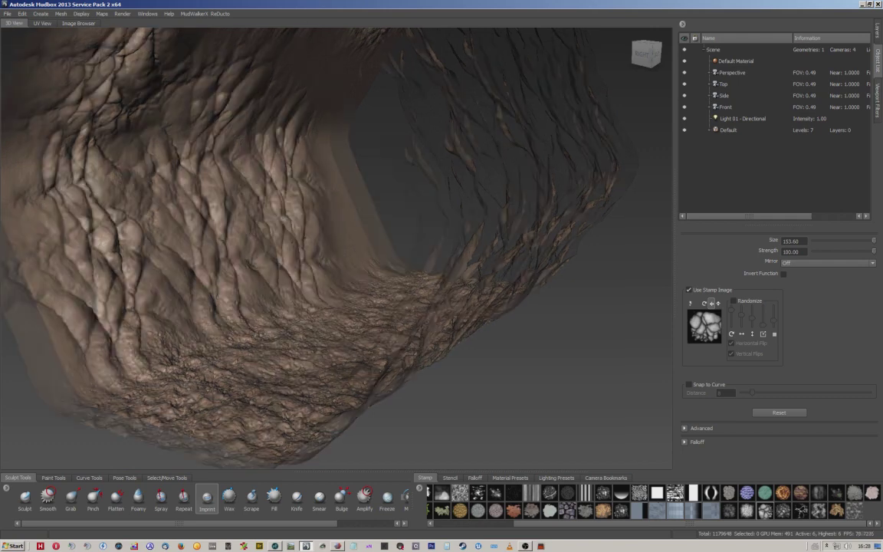
Step: Imprint rounded boulders over the upper half of that wall, from the open end up to the ceiling edge
alt+middle_drag(253, 246, 331, 220)
mouse_move(331, 220)
alt+mouse_down()
mouse_move(232, 223)
mouse_move(240, 176)
mouse_move(160, 233)
mouse_move(172, 303)
alt+mouse_up()
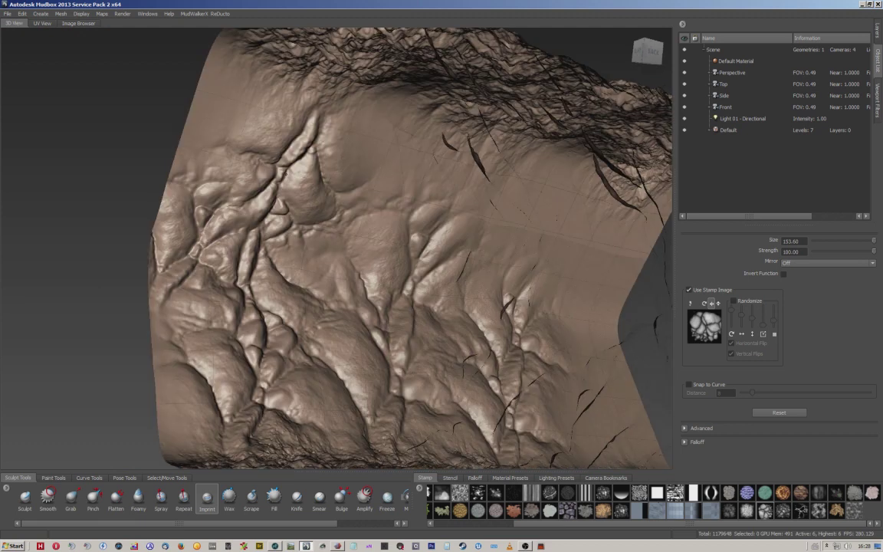
drag(243, 127, 175, 183)
alt+drag(176, 184, 245, 220)
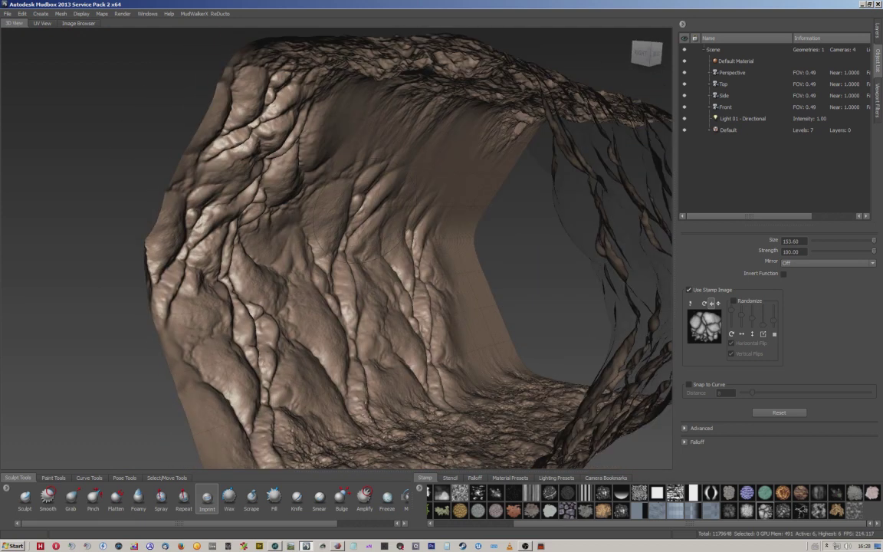
alt+drag(347, 230, 375, 160)
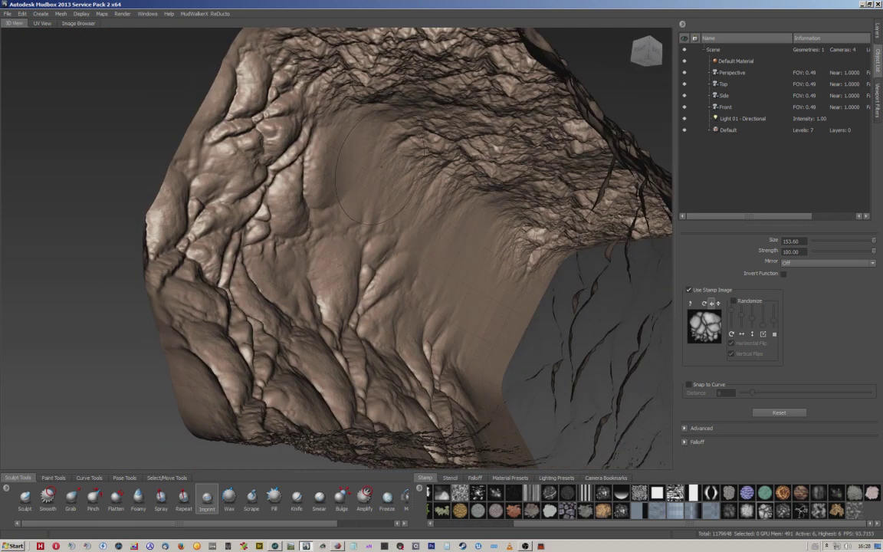
drag(347, 233, 342, 240)
Step: Fill the smooth upper and lower areas at the far end of that wall with rounded-boulder imprints
mouse_move(483, 215)
alt+mouse_down()
mouse_move(302, 188)
mouse_move(310, 103)
alt+mouse_up()
mouse_move(412, 138)
alt+mouse_down()
mouse_move(332, 135)
mouse_move(355, 168)
mouse_move(324, 127)
mouse_move(335, 122)
mouse_move(322, 124)
alt+mouse_up()
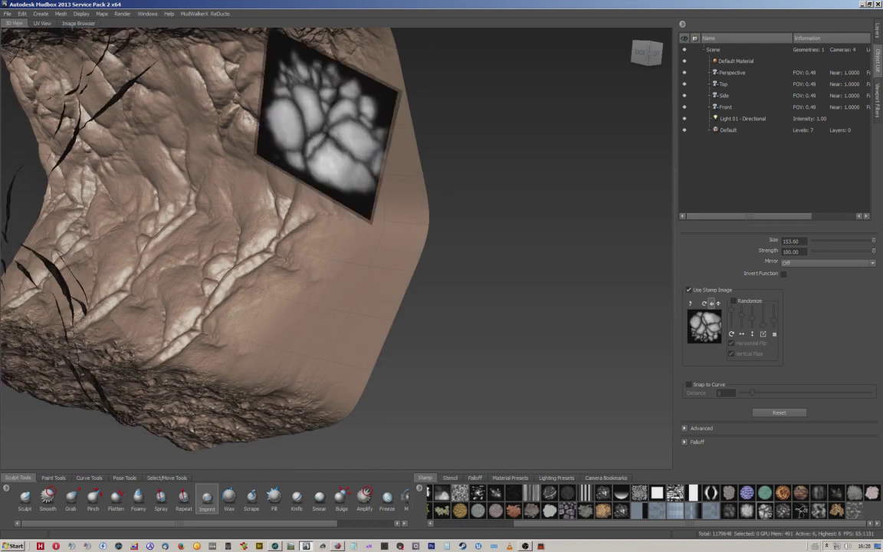
mouse_move(383, 199)
alt+mouse_down()
mouse_move(375, 232)
mouse_move(351, 220)
alt+mouse_up()
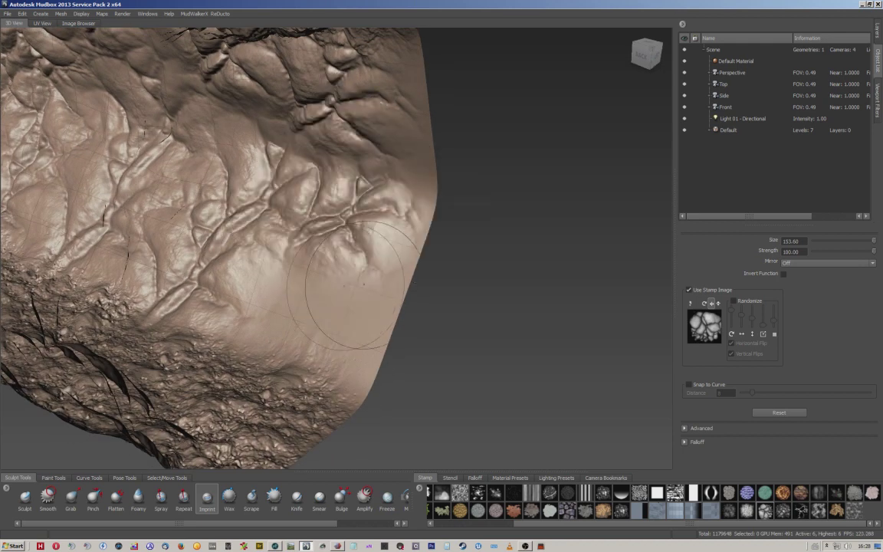
drag(343, 298, 349, 306)
Step: Examine the sculpted tunnel segment from both ends and all sides, checking the coverage of walls, floor and ceiling
alt+drag(321, 269, 223, 223)
alt+middle_drag(153, 180, 333, 236)
mouse_move(332, 237)
alt+mouse_down()
mouse_move(446, 199)
mouse_move(330, 234)
alt+mouse_up()
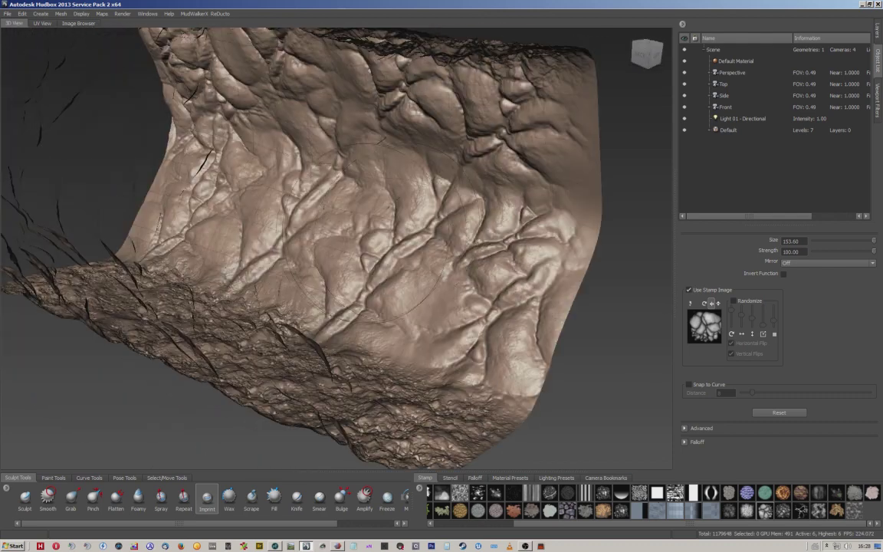
alt+middle_drag(329, 234, 226, 249)
mouse_move(437, 161)
alt+mouse_down()
mouse_move(221, 203)
mouse_move(238, 211)
mouse_move(206, 205)
mouse_move(201, 229)
mouse_move(295, 239)
mouse_move(375, 206)
alt+mouse_up()
alt+drag(310, 203, 316, 253)
alt+right_drag(316, 253, 429, 264)
mouse_move(429, 264)
alt+mouse_down()
mouse_move(280, 264)
mouse_move(483, 257)
mouse_move(509, 264)
alt+mouse_up()
alt+right_drag(510, 264, 345, 264)
alt+drag(345, 265, 529, 256)
alt+drag(338, 291, 277, 204)
alt+middle_drag(295, 206, 227, 195)
alt+drag(228, 196, 302, 189)
drag(557, 528, 522, 521)
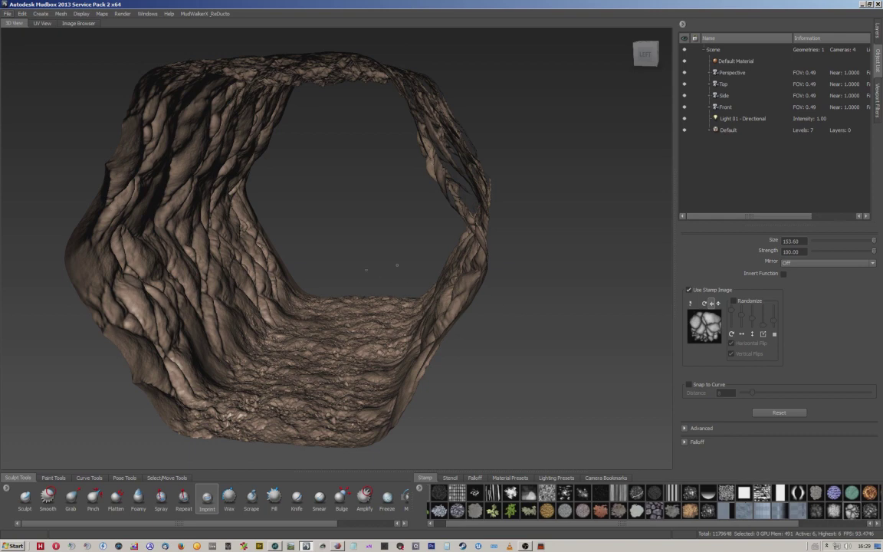
alt+drag(385, 213, 222, 249)
scroll(320, 254, down, 2)
alt+drag(410, 233, 422, 234)
Step: Export the full-resolution tunnel mesh as SkSeg.obj into the Sculpted Meshs folder
click(729, 131)
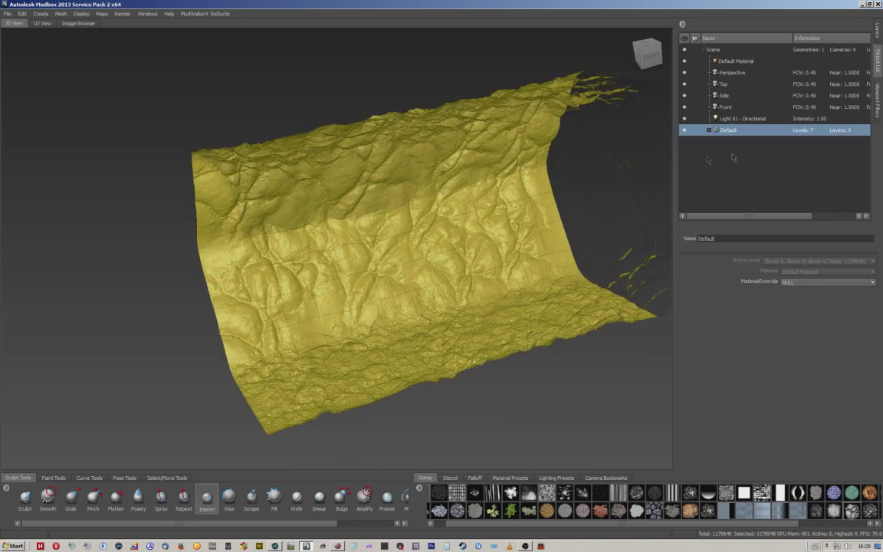
click(7, 13)
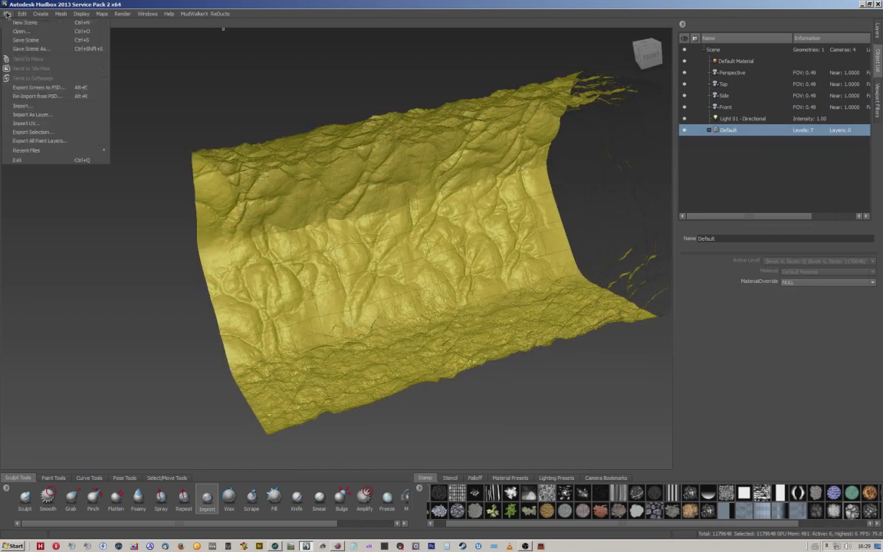
click(31, 132)
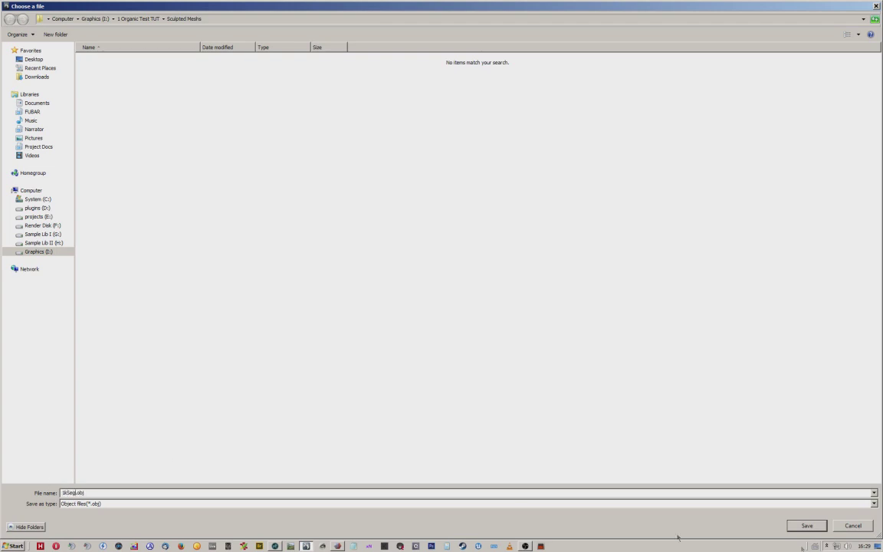
click(811, 525)
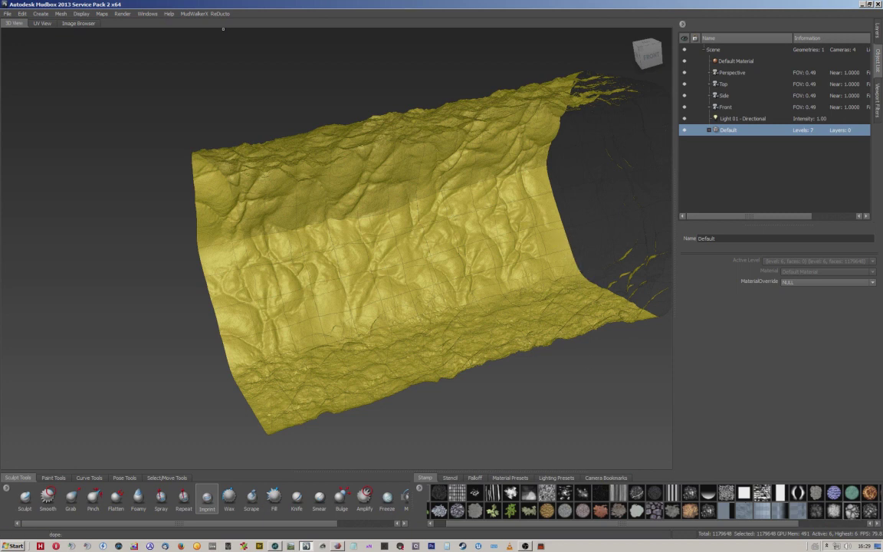
alt+drag(358, 187, 477, 222)
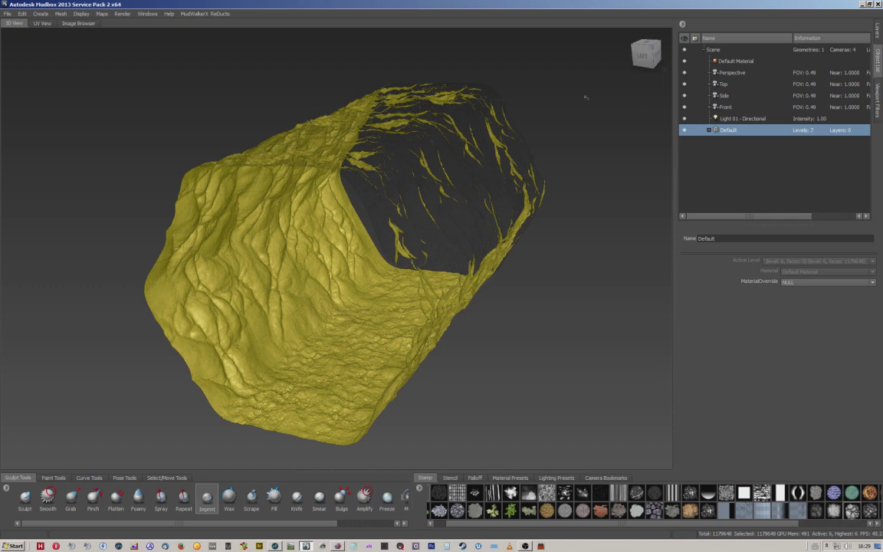
Step: Deselect the mesh, step it down through its subdivision levels to 0, and bring it back up to level 2
click(702, 138)
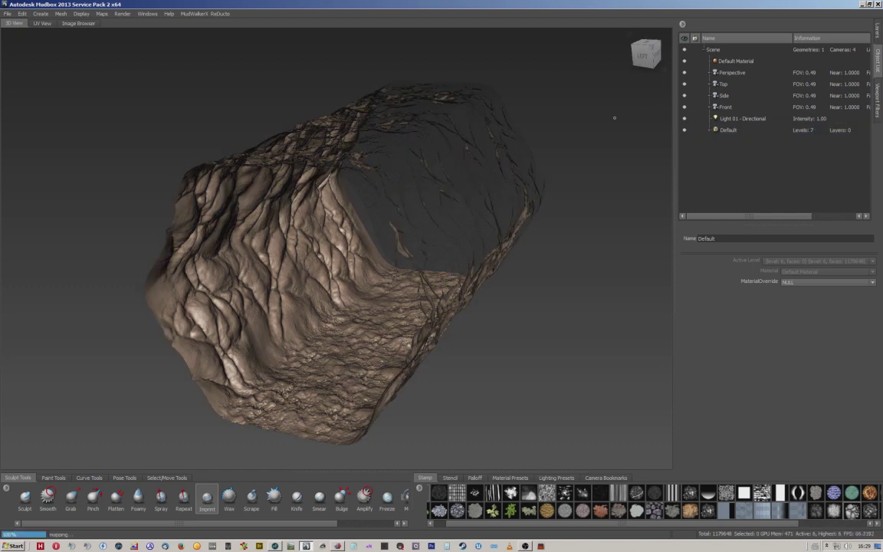
key(Page_Down)
key(Page_Down)
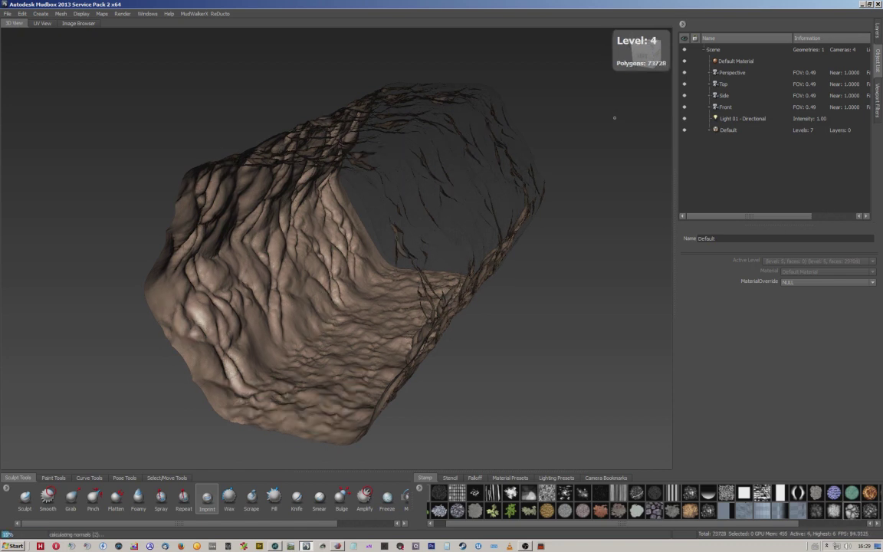
key(Page_Down)
key(Page_Down)
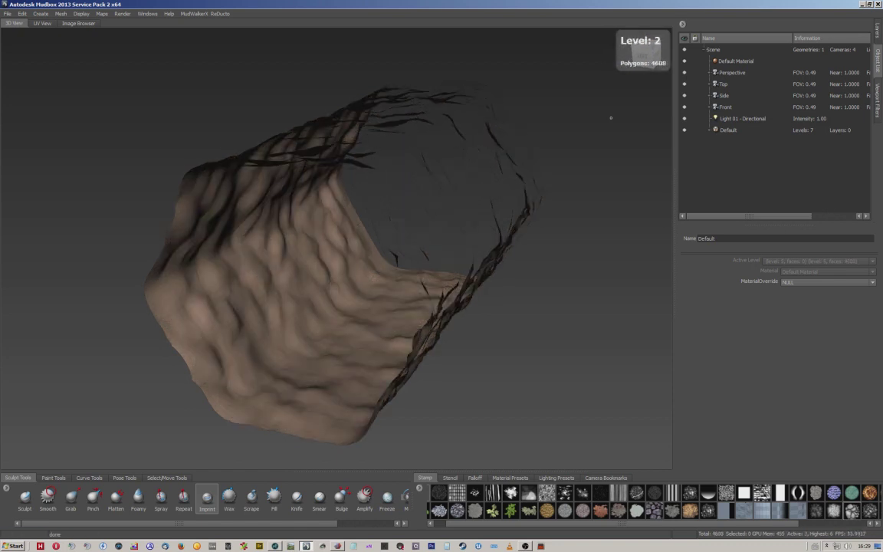
key(Page_Down)
key(Page_Down)
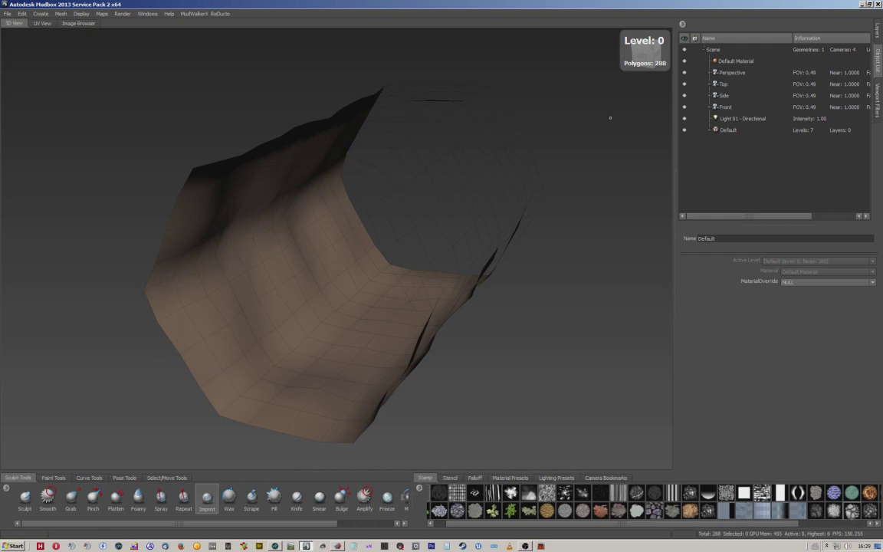
key(Page_Up)
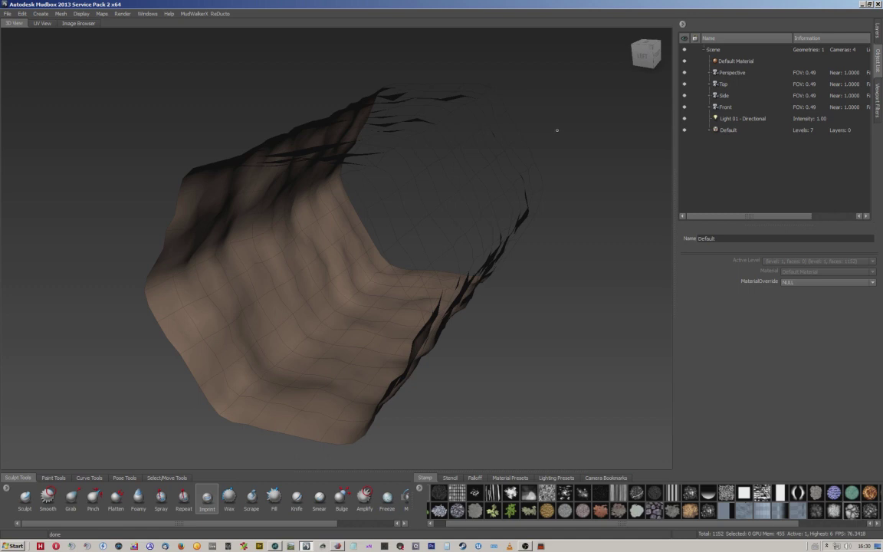
key(Page_Up)
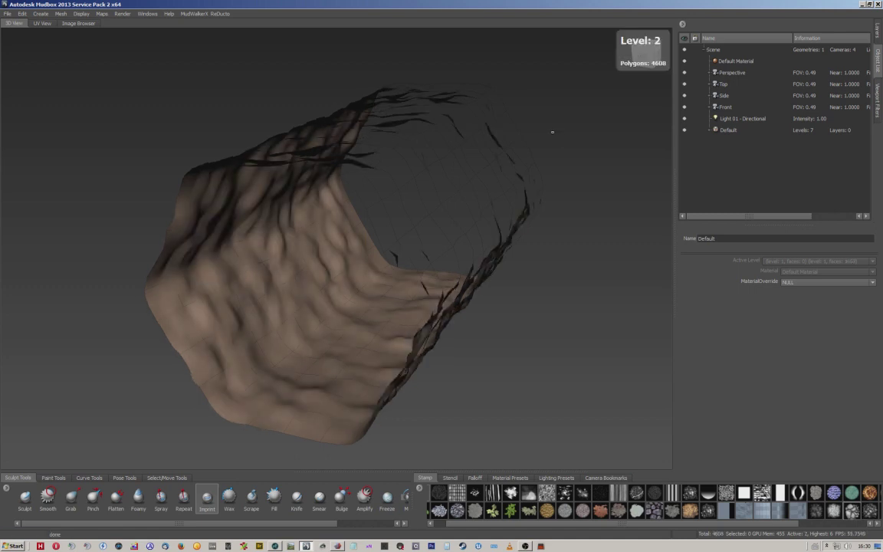
Step: Examine the shape of the level 2 segment from several sides and compare it with level 1
alt+drag(261, 269, 307, 209)
alt+drag(387, 178, 370, 205)
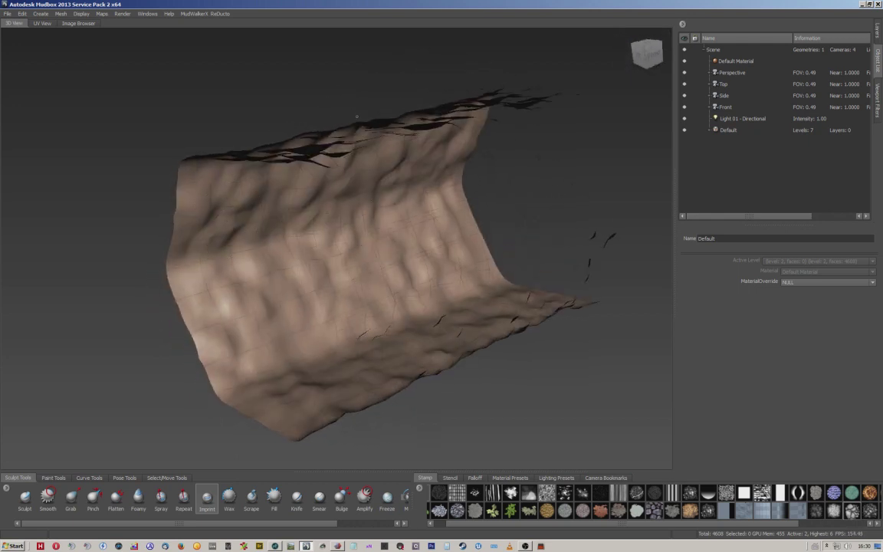
mouse_move(403, 296)
alt+mouse_down()
mouse_move(429, 291)
mouse_move(348, 238)
mouse_move(215, 201)
alt+mouse_up()
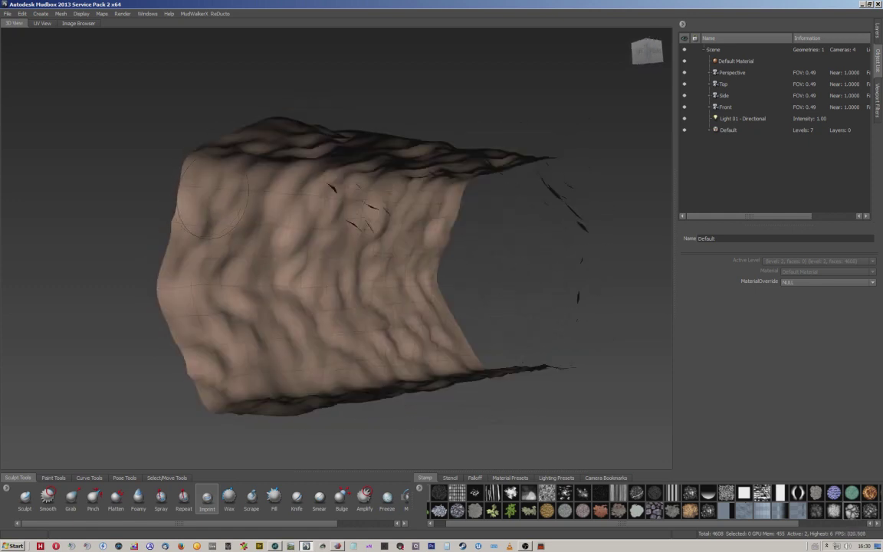
mouse_move(218, 337)
alt+mouse_down()
mouse_move(234, 239)
mouse_move(414, 349)
alt+mouse_up()
mouse_move(479, 306)
alt+mouse_down()
mouse_move(480, 260)
mouse_move(463, 232)
alt+mouse_up()
mouse_move(422, 195)
alt+mouse_down()
mouse_move(329, 149)
mouse_move(284, 219)
mouse_move(184, 237)
mouse_move(296, 269)
alt+mouse_up()
key(Page_Down)
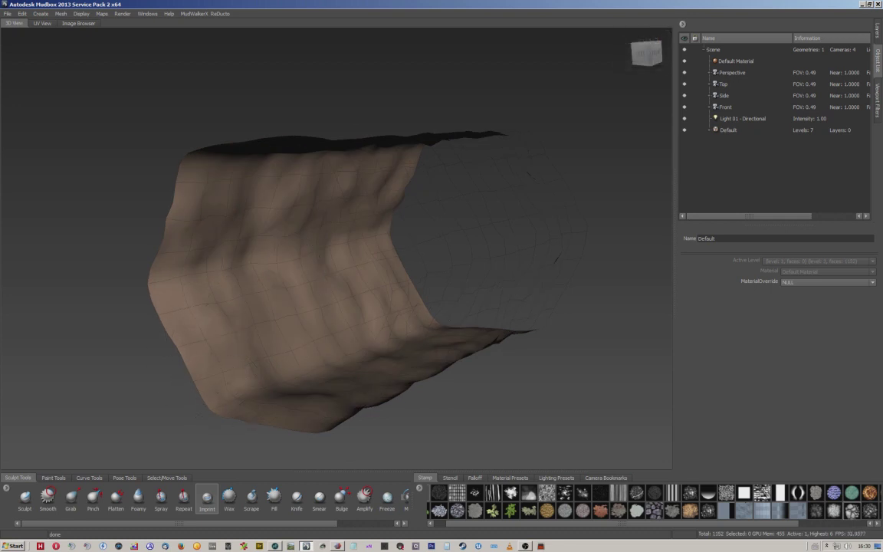
key(Page_Up)
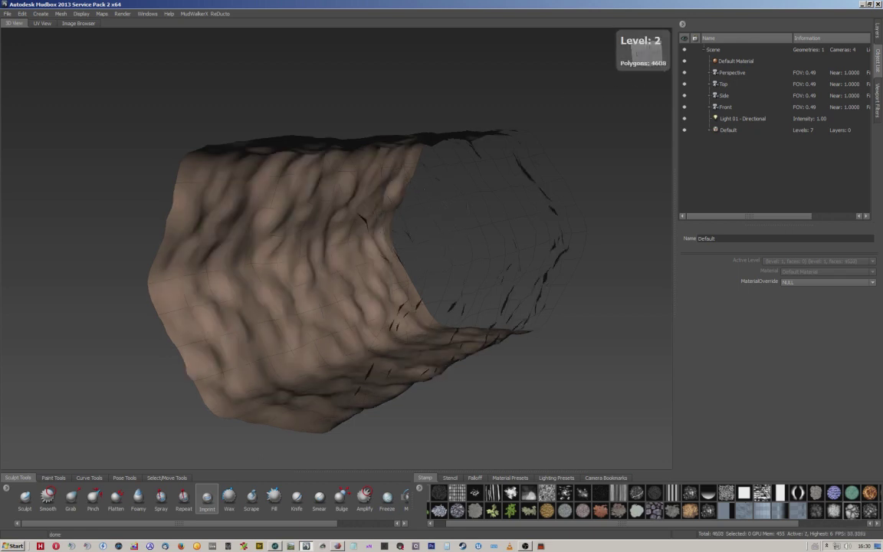
mouse_move(450, 204)
alt+mouse_down()
mouse_move(559, 197)
mouse_move(345, 197)
mouse_move(437, 198)
mouse_move(364, 208)
alt+mouse_up()
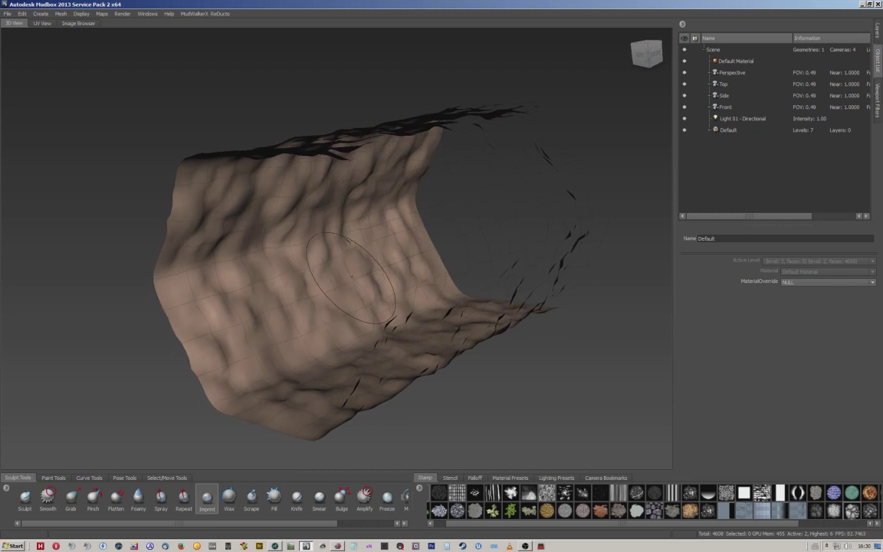
alt+drag(362, 282, 230, 285)
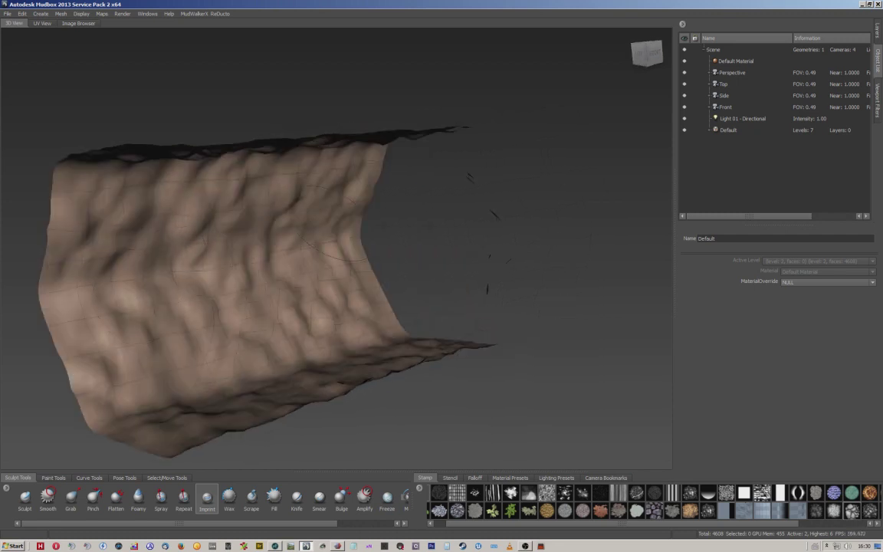
Step: Export the level 2 mesh as a low-poly version named SkSegLP.obj in the same folder
click(726, 131)
click(7, 13)
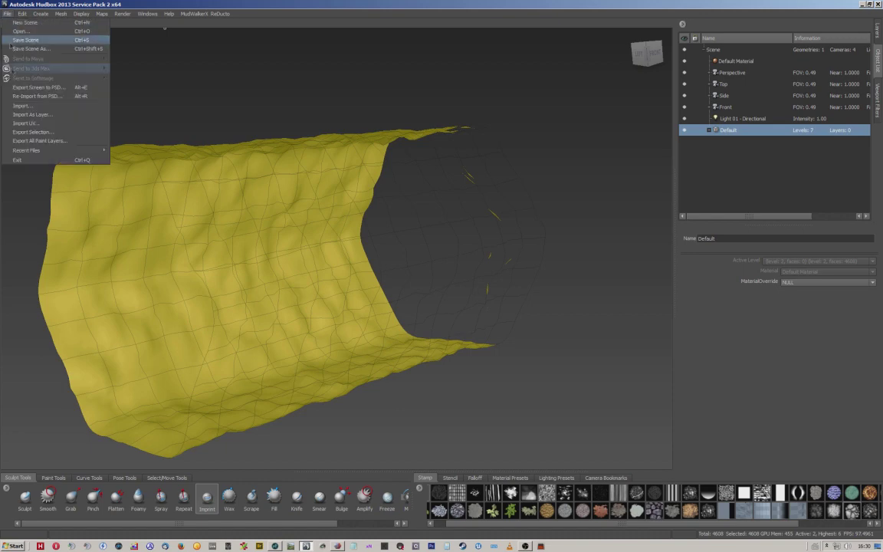
click(38, 133)
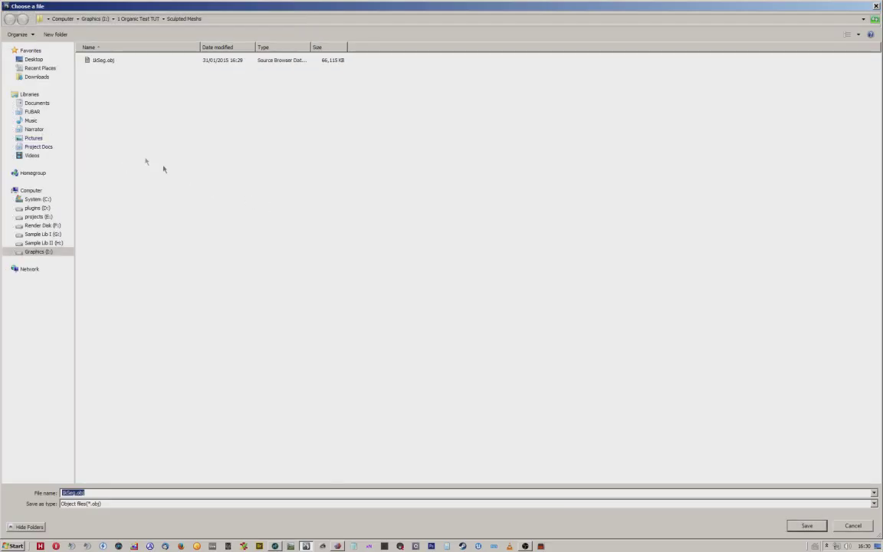
click(73, 492)
text(LP)
click(807, 526)
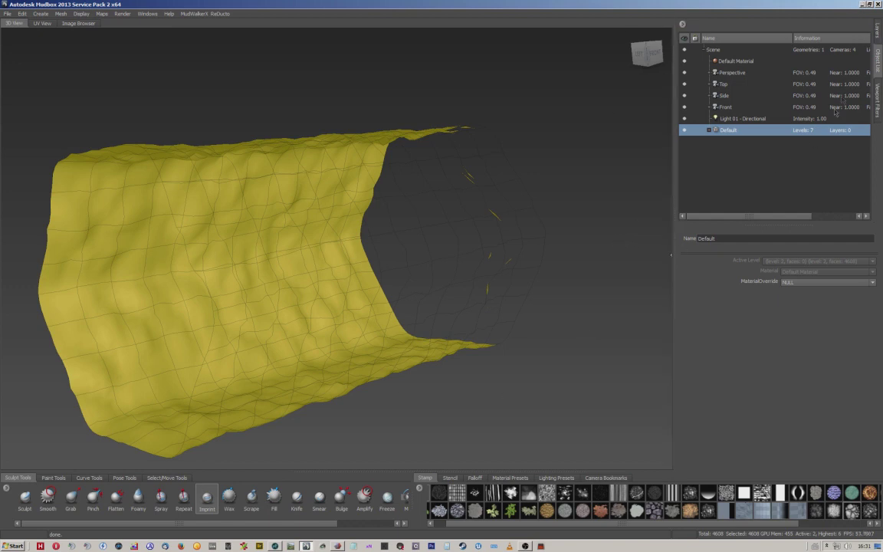
Step: Hide the tunnel mesh in the Mudbox scene, switch to Meshmixer and import 1kSeg.obj from the Sculpted Meshs folder
click(684, 130)
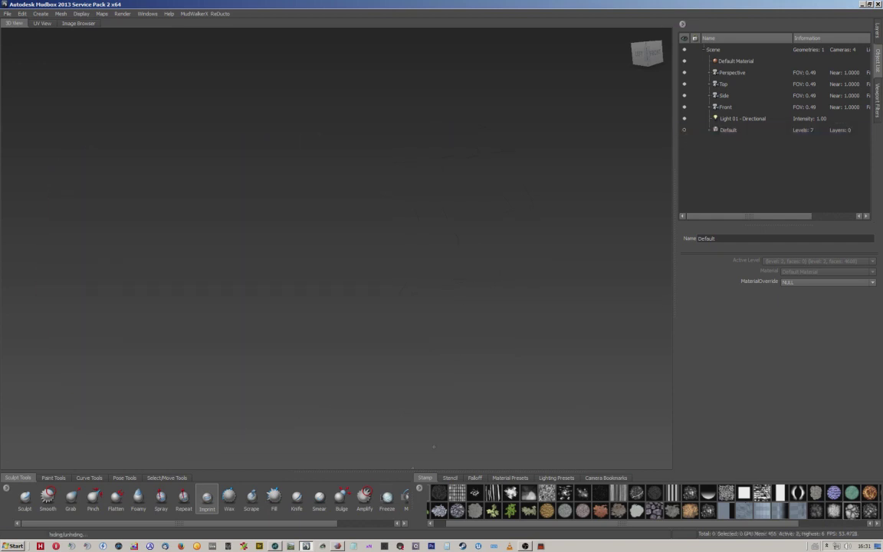
click(340, 546)
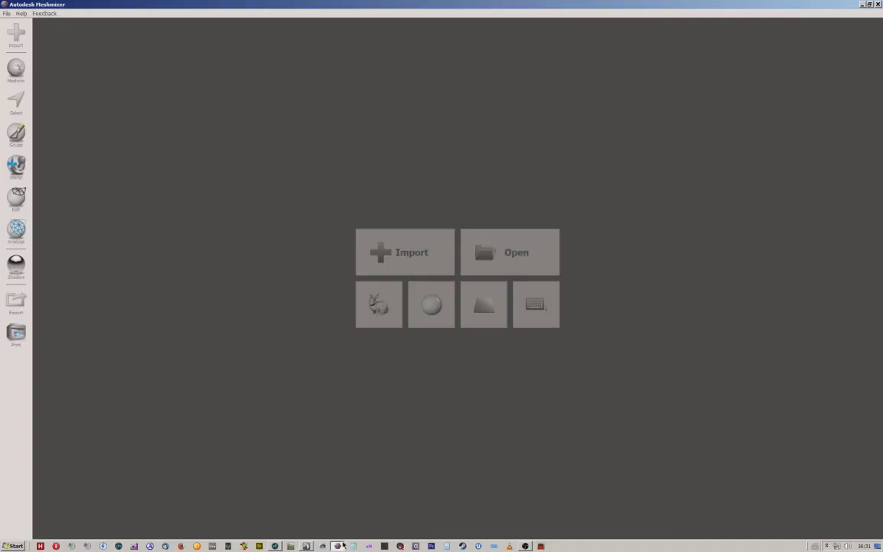
click(417, 249)
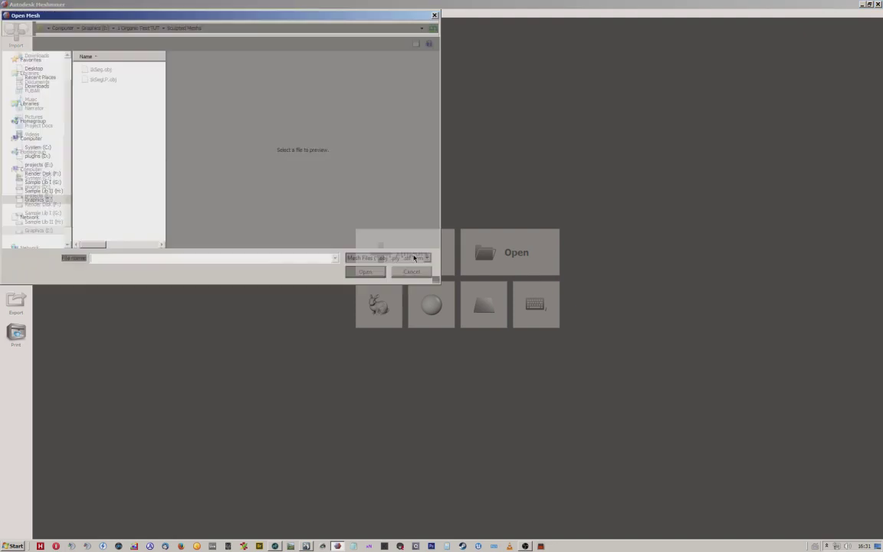
double_click(100, 70)
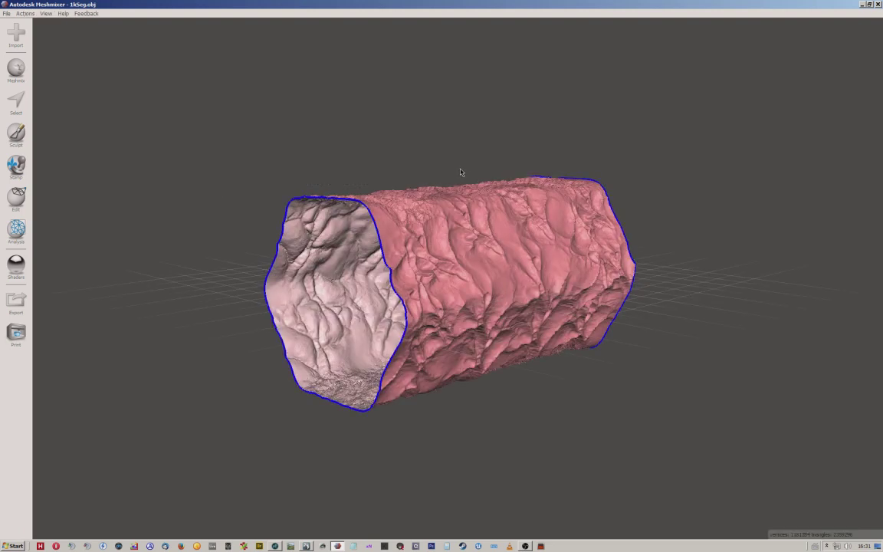
Step: Change the scene's grid size in Units/Dimensions, leaving the imported tunnel segment's own dimensions as they are
scroll(429, 258, up, 4)
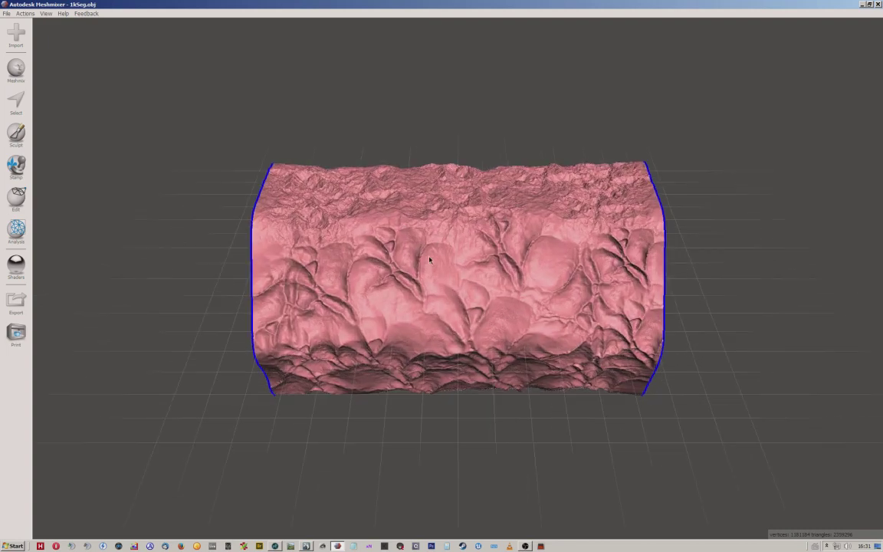
right_drag(425, 220, 433, 243)
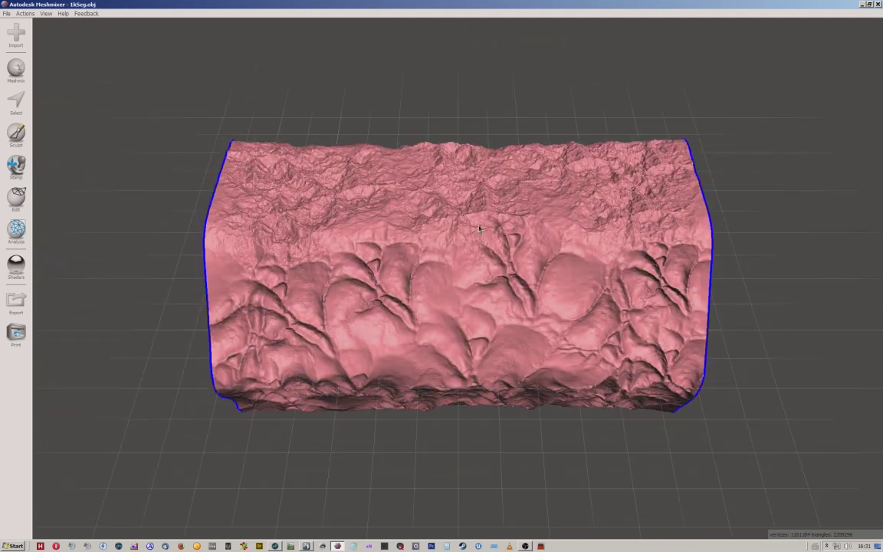
scroll(475, 228, down, 2)
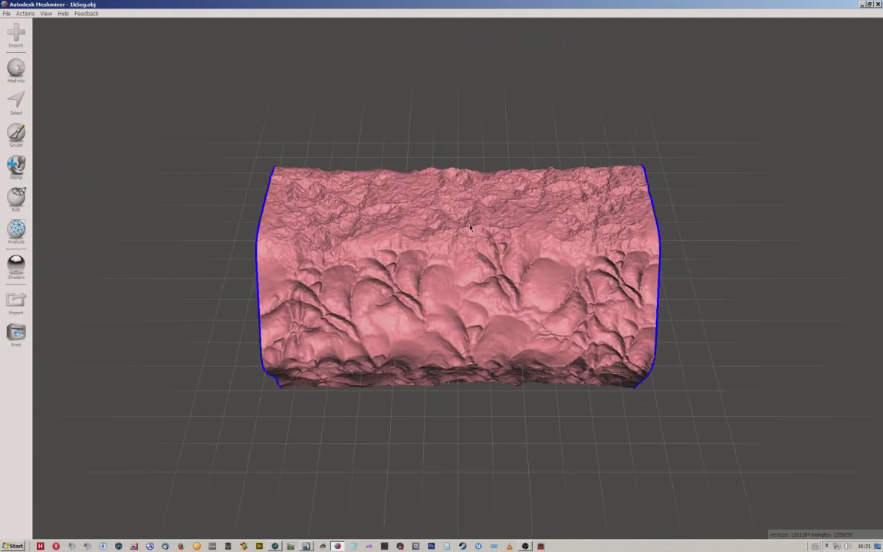
click(25, 13)
click(40, 77)
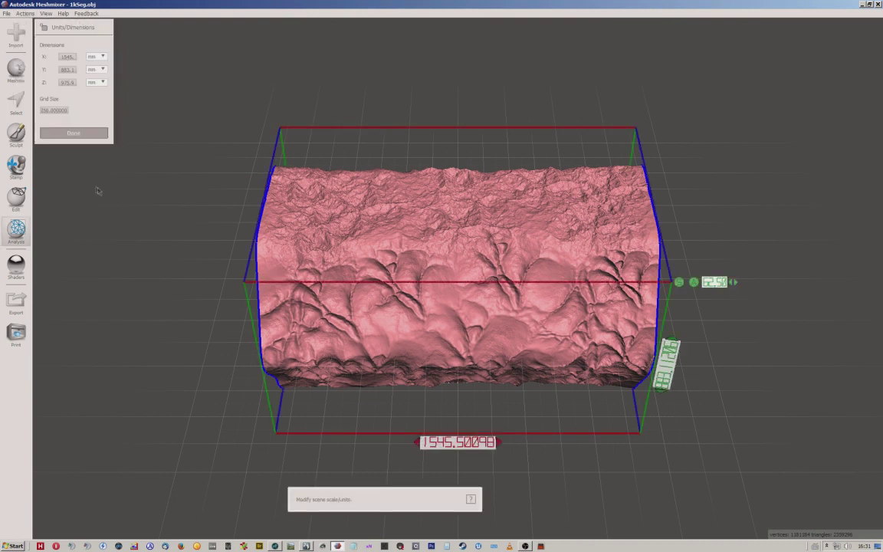
double_click(49, 111)
text(5)
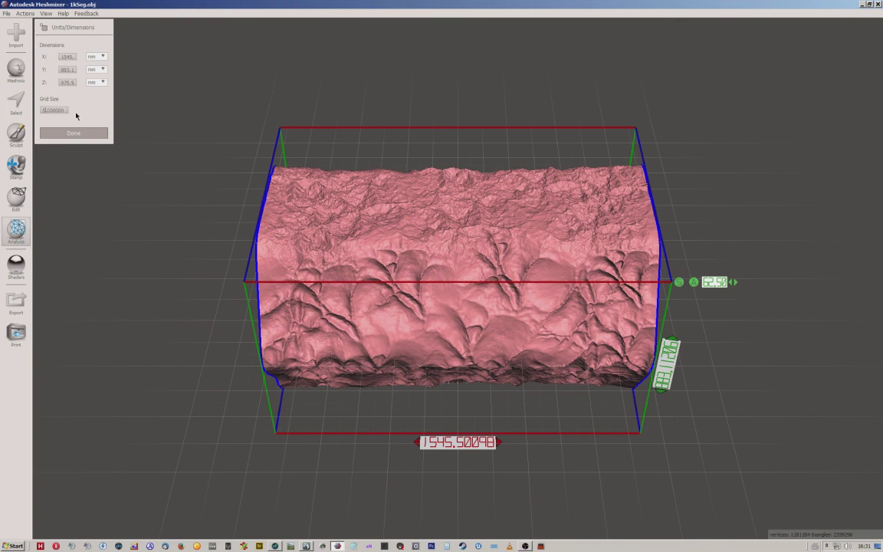
click(79, 134)
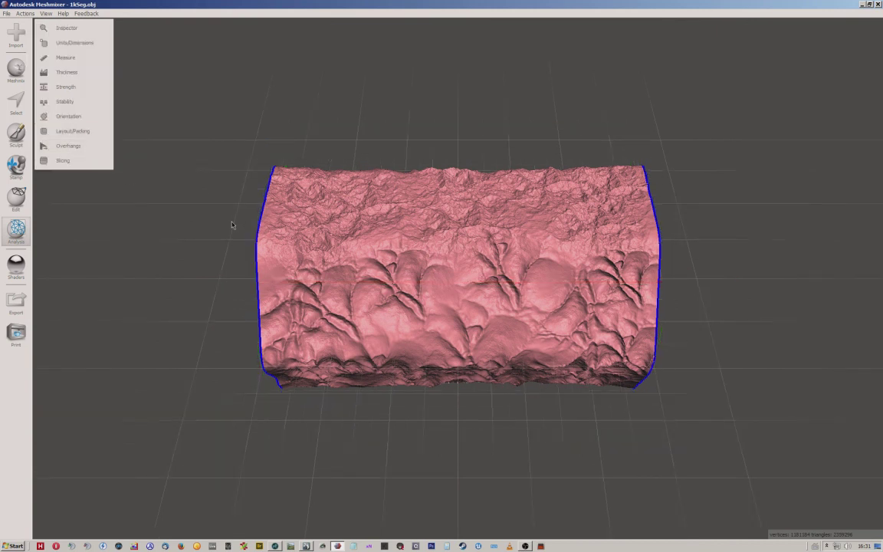
Step: Plane-cut about a sixth of the length off the tunnel segment's left end, with the plane across its length and fill set to NoFill
right_drag(232, 223, 230, 212)
scroll(402, 258, down, 2)
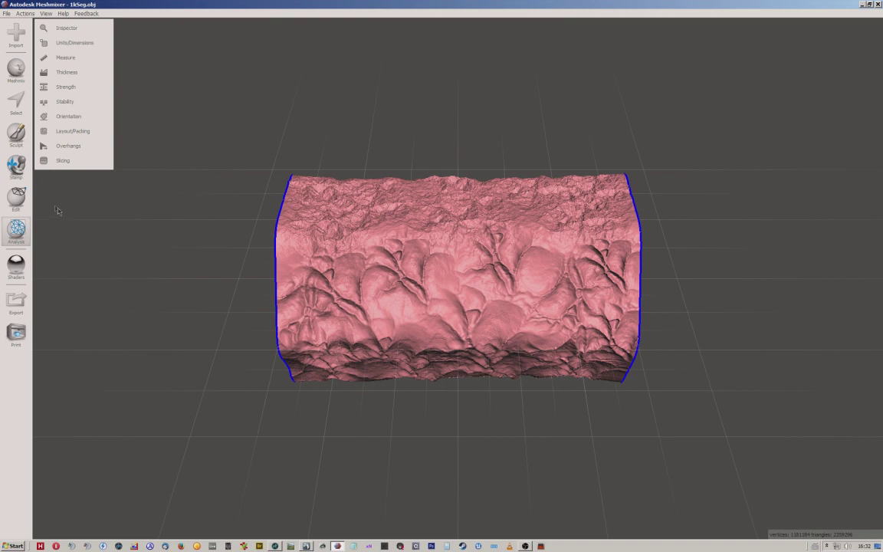
click(16, 196)
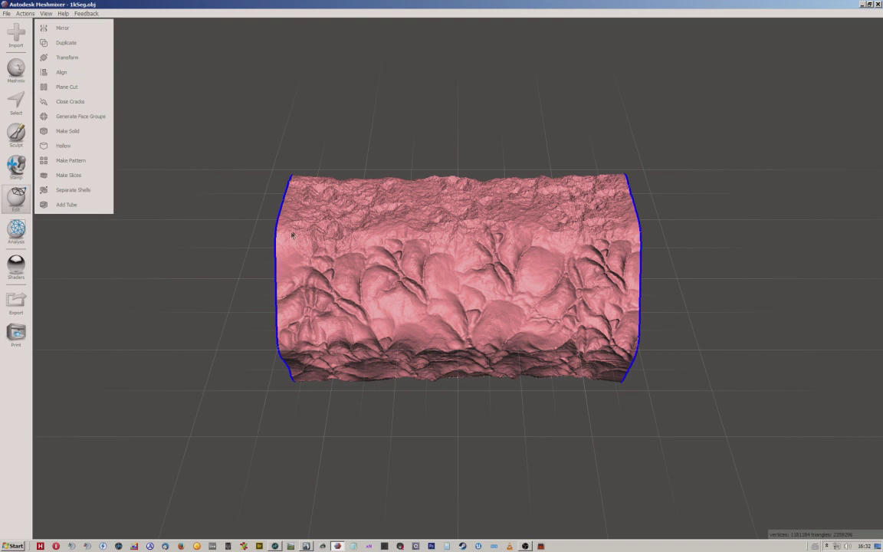
click(67, 87)
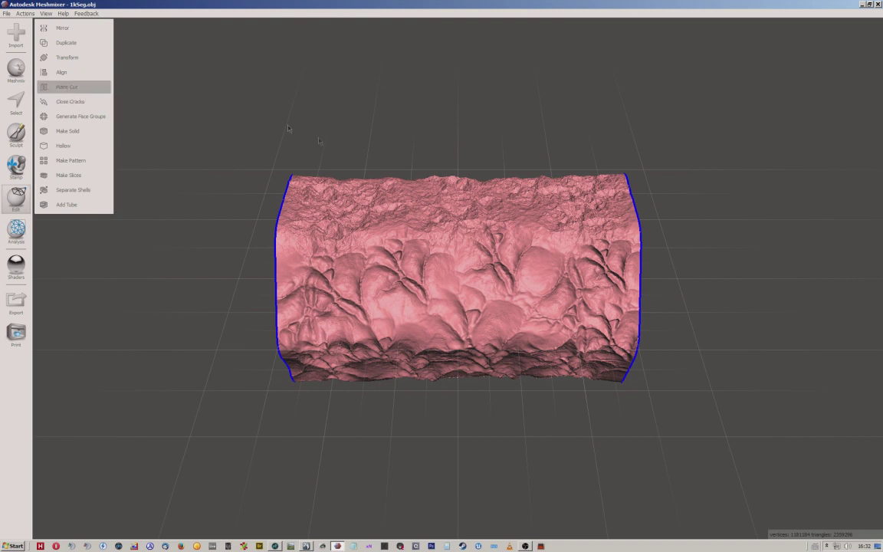
drag(442, 263, 402, 316)
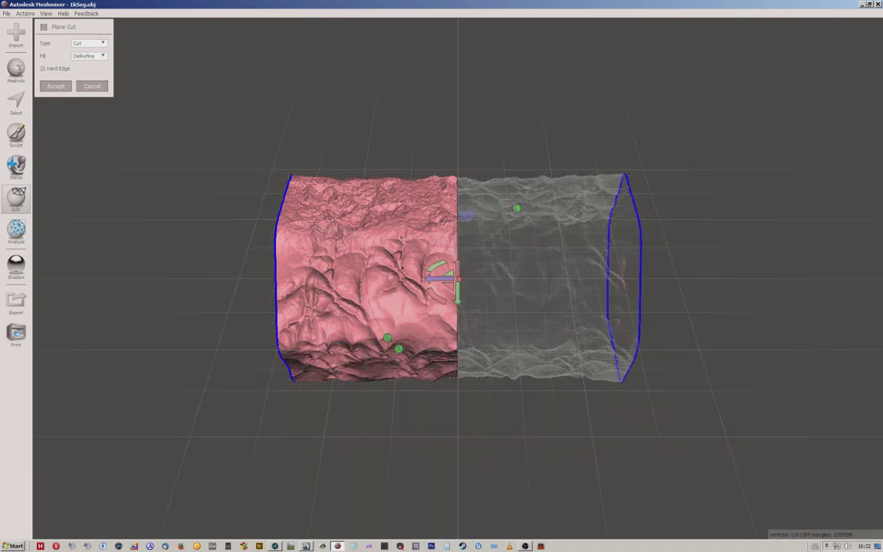
click(93, 56)
click(79, 65)
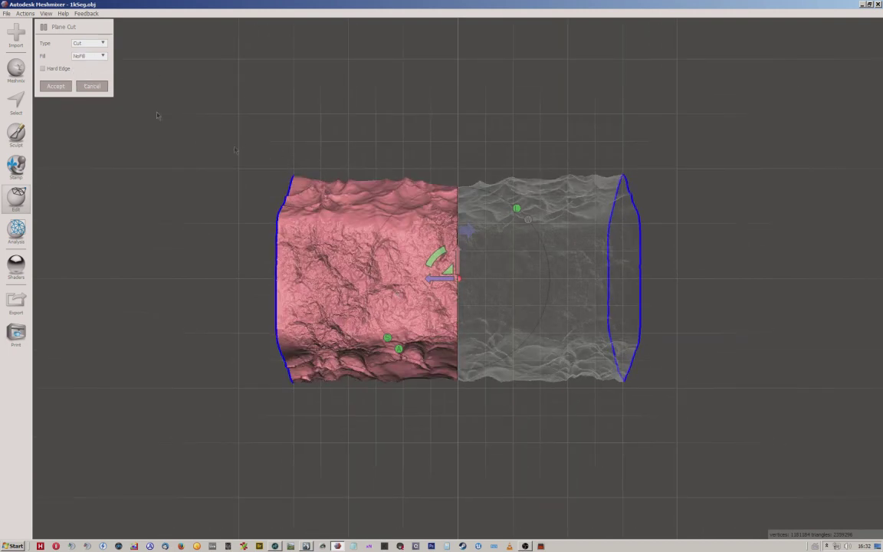
drag(435, 282, 328, 283)
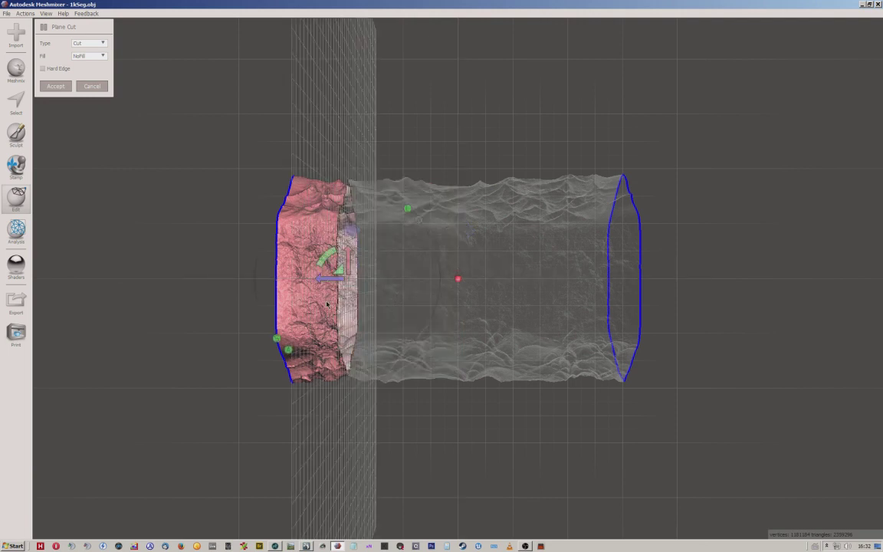
click(351, 232)
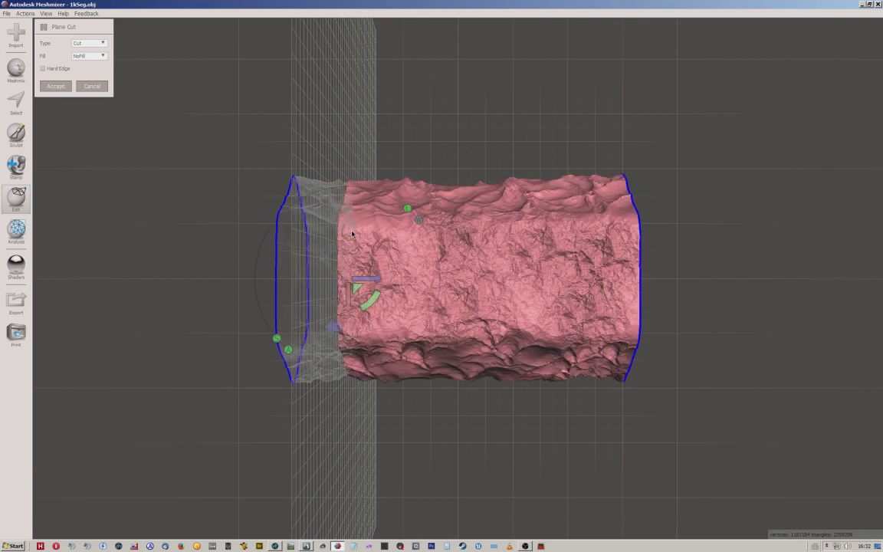
right_drag(434, 254, 429, 165)
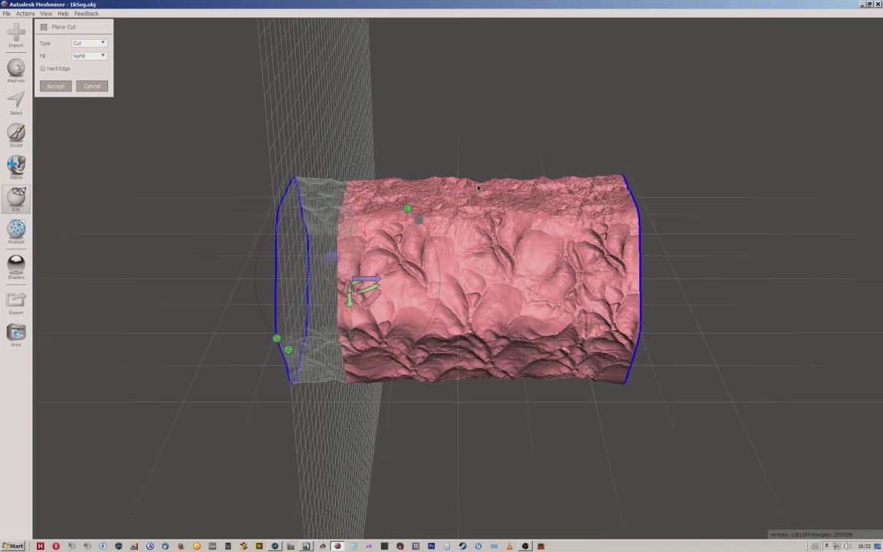
click(56, 88)
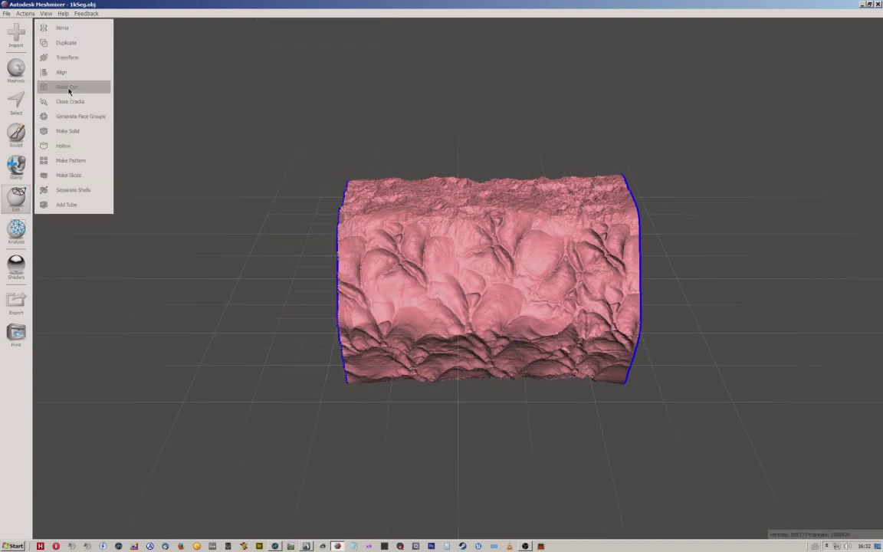
Step: Plane-cut a matching section off the tunnel segment's right end, keeping the middle part and using NoFill
middle_drag(462, 248, 401, 250)
drag(399, 260, 473, 238)
right_drag(479, 163, 465, 262)
drag(437, 280, 523, 280)
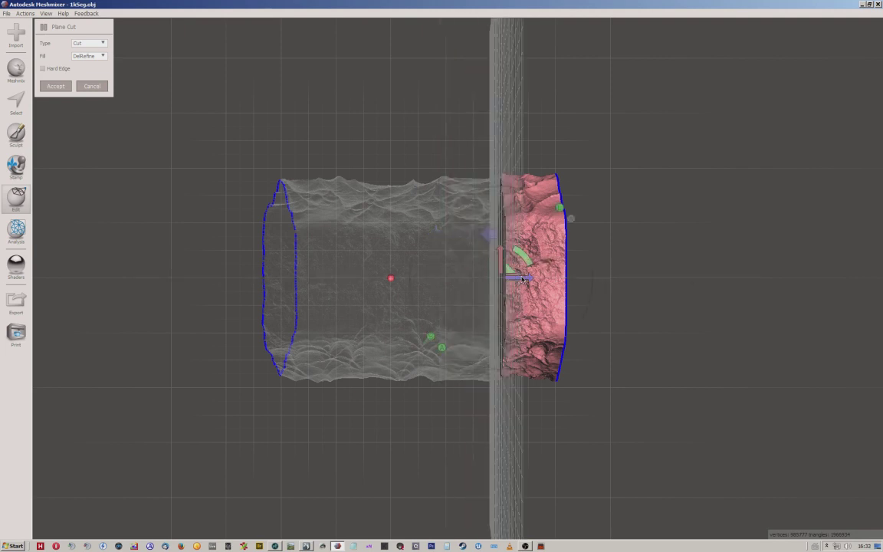
click(490, 234)
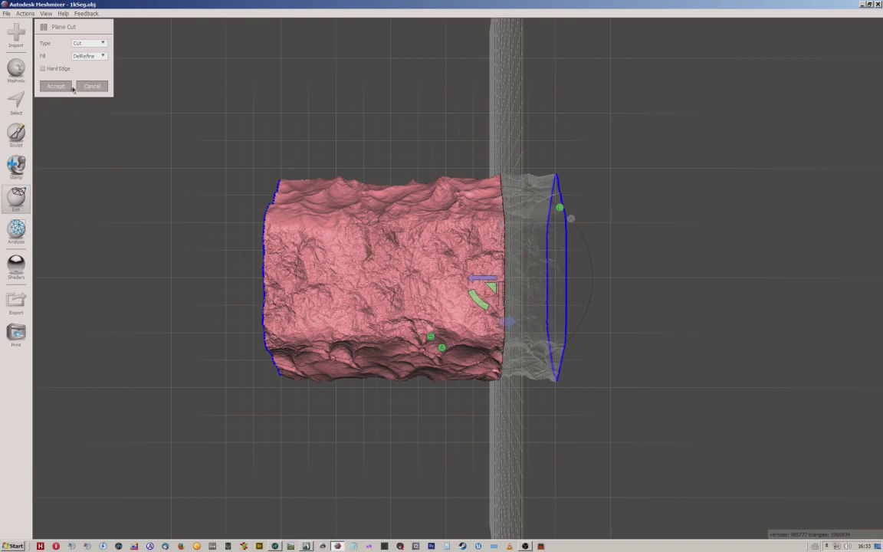
click(88, 56)
click(88, 66)
key(Return)
Step: Plane-cut the trimmed segment across its middle with NoFill, keeping the left half
right_drag(213, 246, 231, 173)
mouse_move(226, 223)
right_down()
mouse_move(290, 201)
mouse_move(282, 191)
mouse_move(216, 200)
mouse_move(220, 234)
right_up()
middle_drag(220, 233, 256, 235)
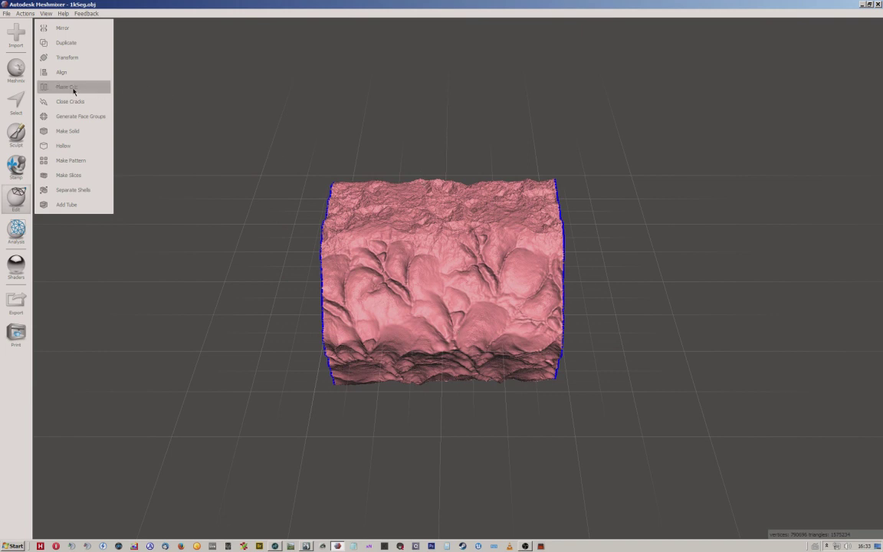
click(69, 87)
drag(428, 259, 395, 290)
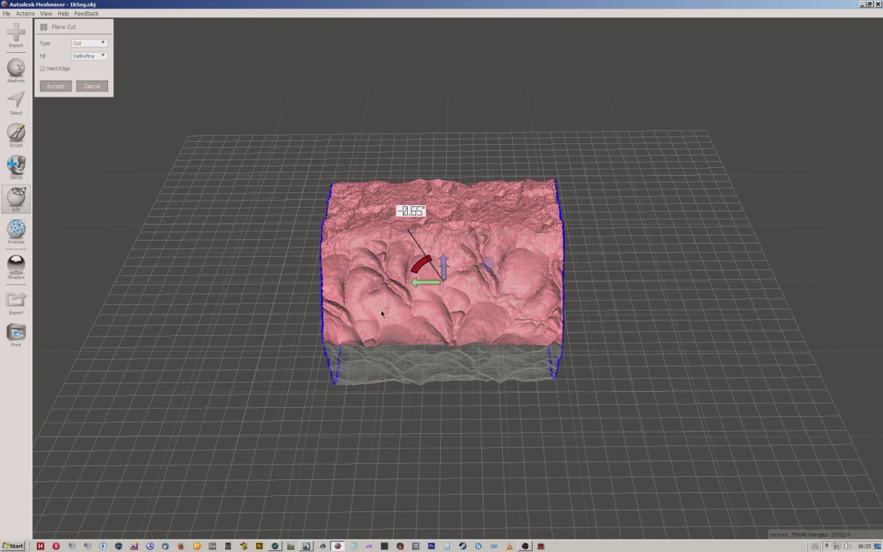
drag(381, 314, 382, 311)
right_drag(407, 206, 398, 259)
click(87, 56)
click(78, 62)
right_drag(242, 206, 261, 237)
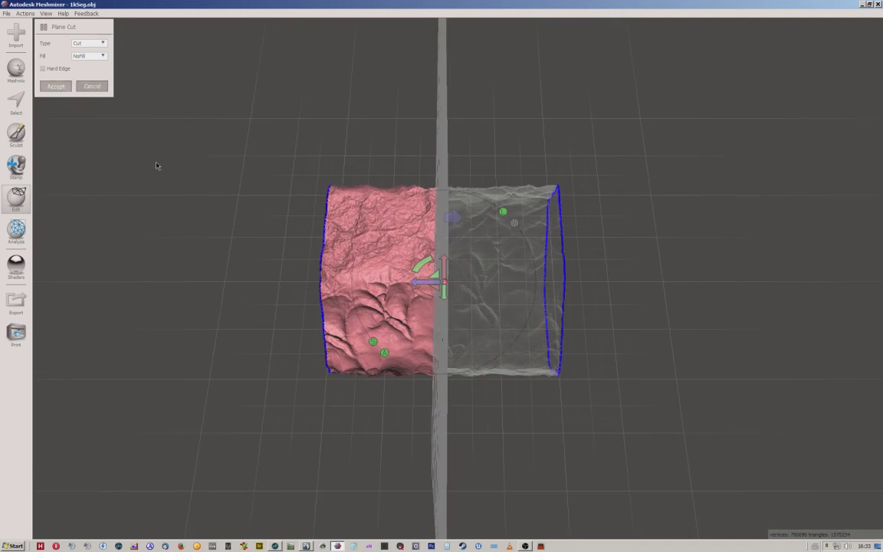
key(Return)
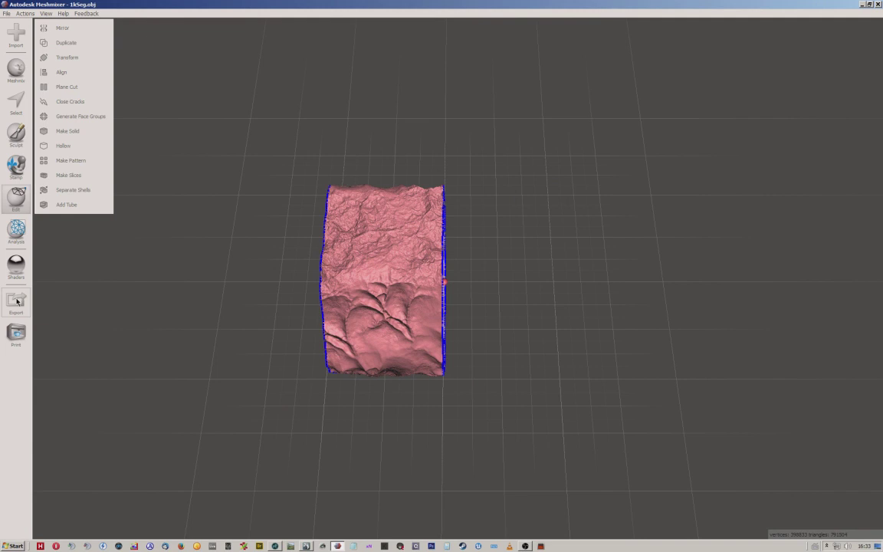
Step: Export the left half in OBJ format as Left into the Mesh Cuts folder
click(19, 299)
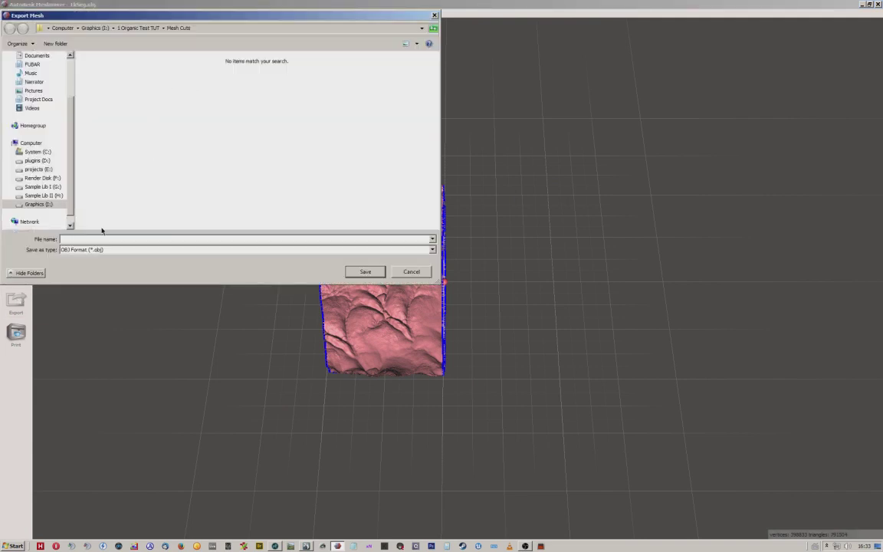
text(Left)
click(366, 271)
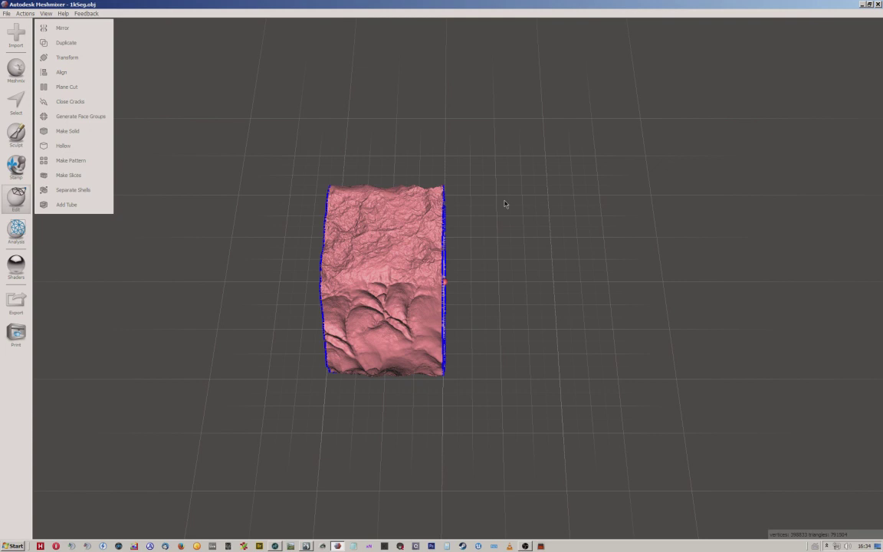
Step: Undo the middle cut and plane-cut the segment across its middle with NoFill again, this time keeping the right half
key(ctrl+z)
key(Escape)
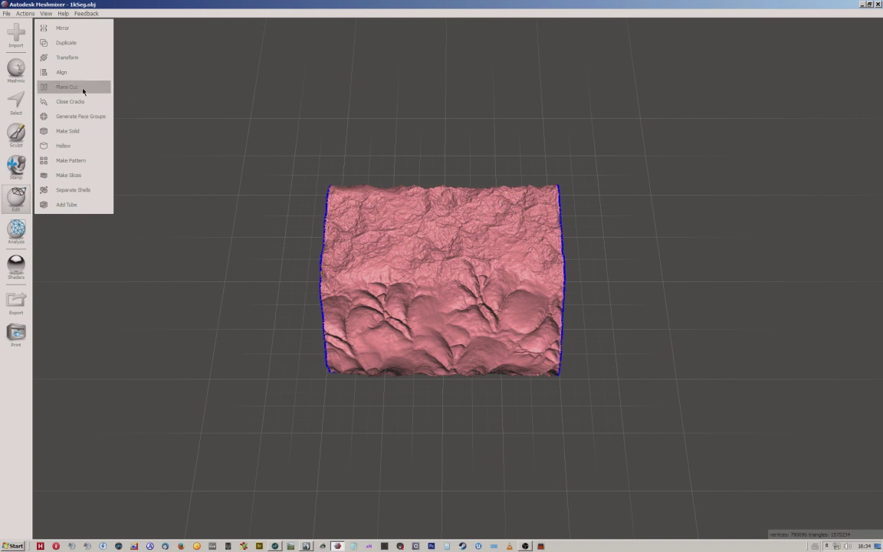
click(82, 87)
mouse_move(445, 215)
right_down()
mouse_move(444, 194)
mouse_move(440, 228)
right_up()
drag(422, 263, 499, 247)
right_drag(492, 186, 511, 227)
click(89, 56)
click(87, 60)
right_drag(195, 136, 217, 169)
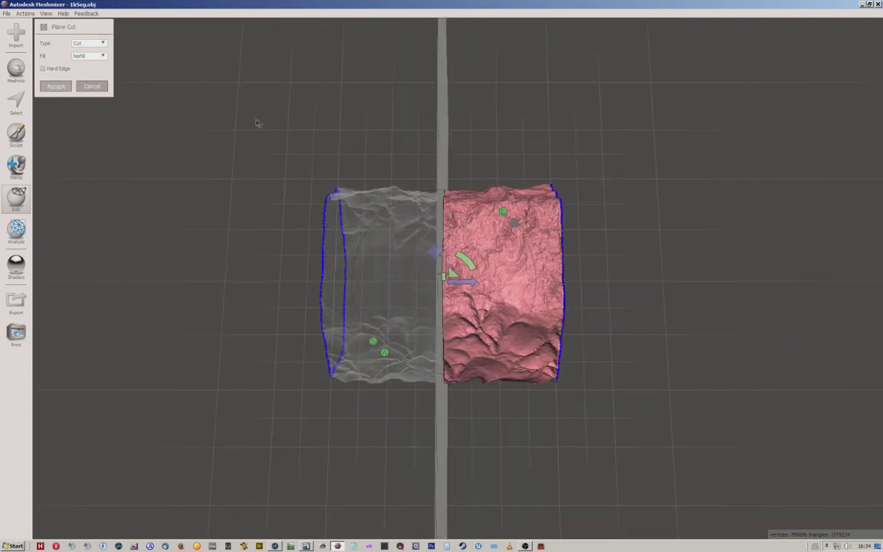
key(Return)
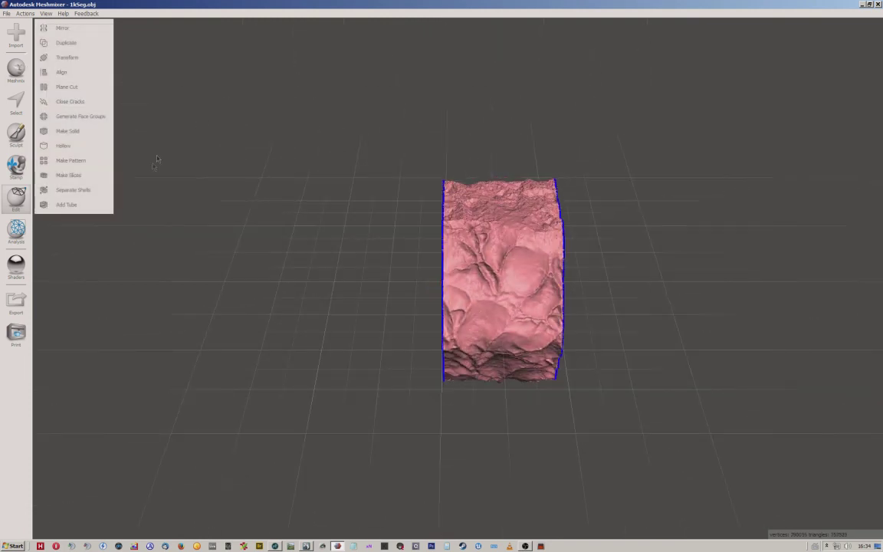
Step: Export the right half in OBJ format as Right into the Mesh Cuts folder, and close Meshmixer without saving the document
click(22, 303)
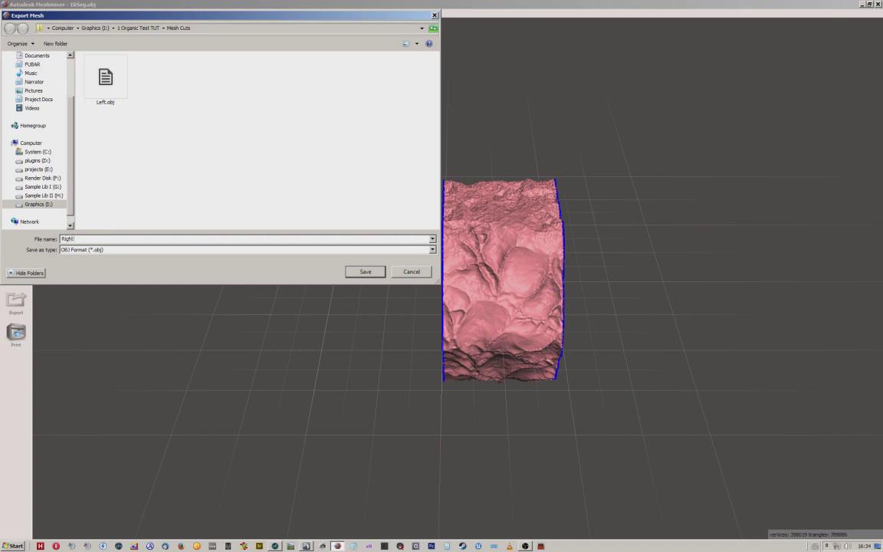
click(363, 272)
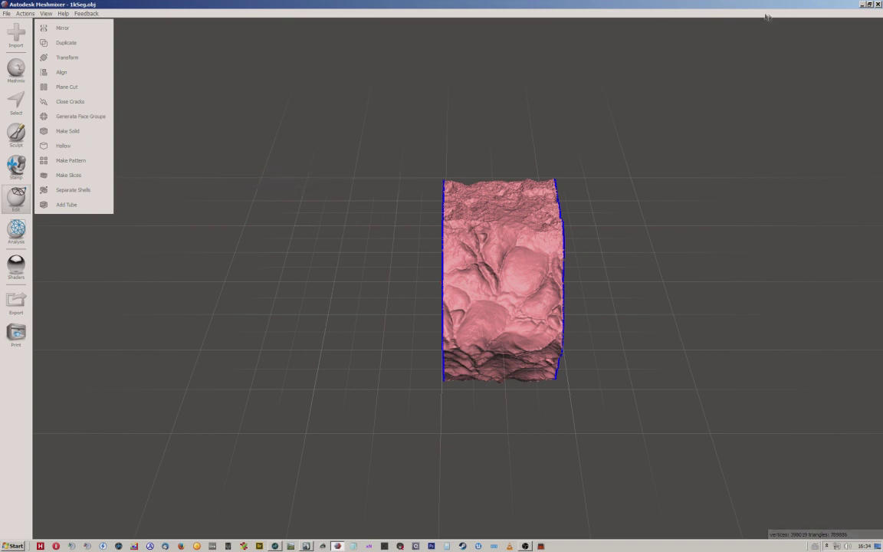
key(alt+F4)
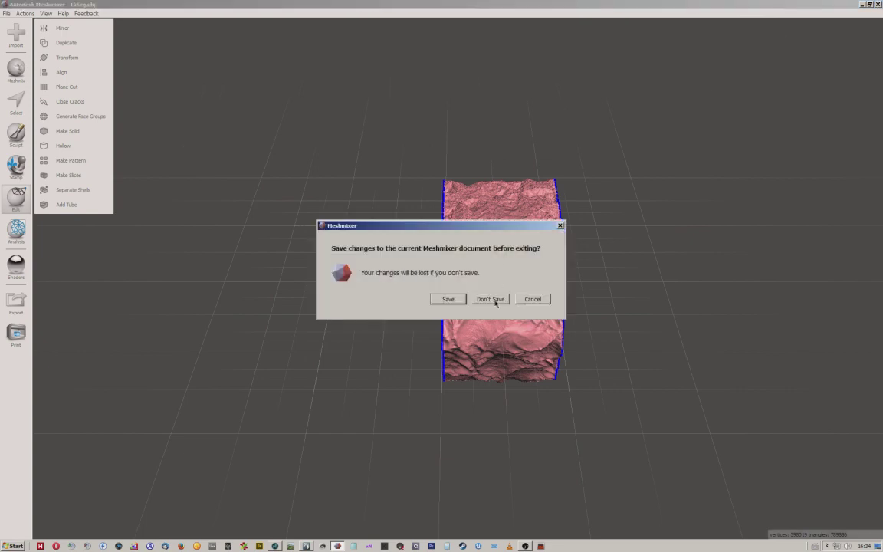
click(491, 297)
Step: Switch to MODO and import the Left OBJ from the Mesh Cuts folder, with the import file units set to Centimeters
click(275, 545)
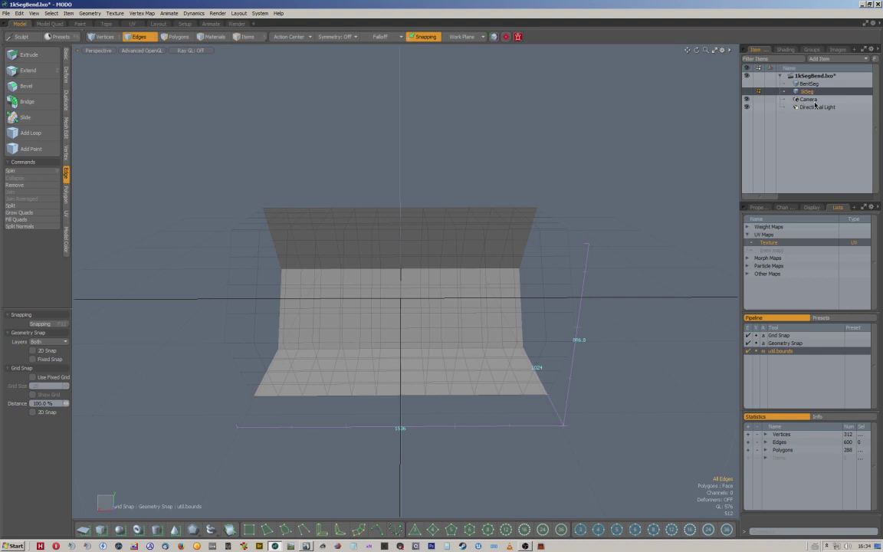
click(793, 101)
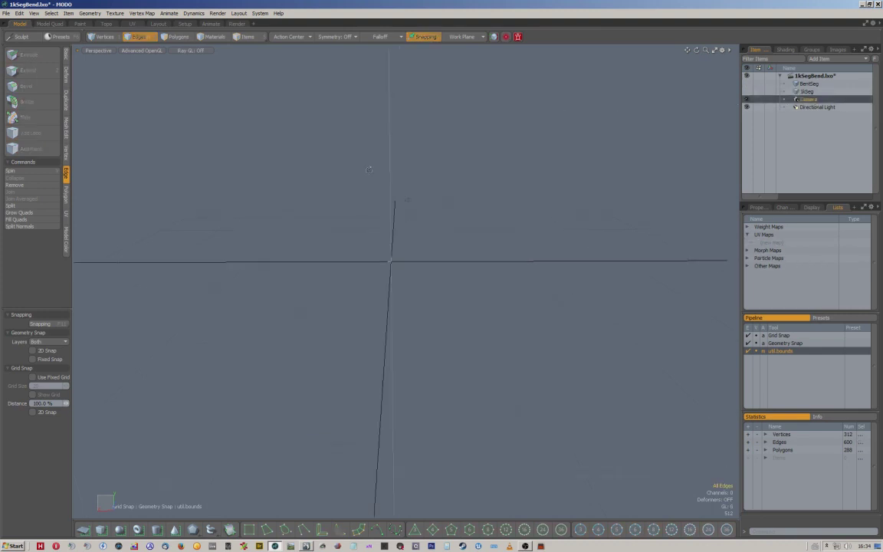
click(6, 13)
click(11, 30)
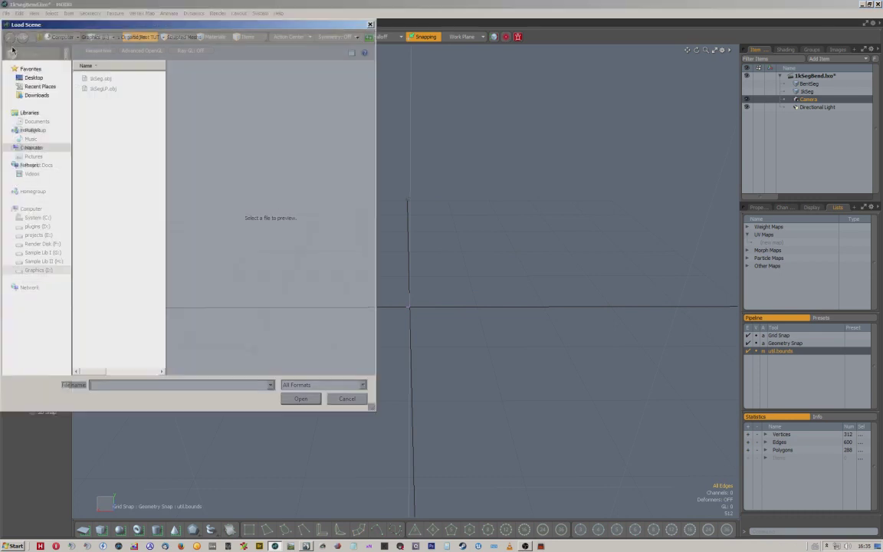
click(139, 40)
double_click(98, 83)
click(113, 90)
double_click(113, 91)
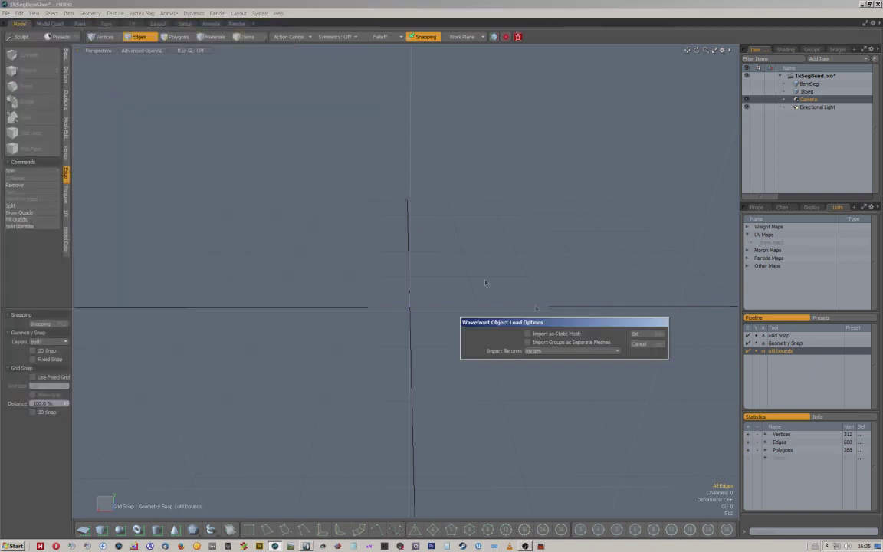
click(617, 352)
click(616, 360)
click(639, 335)
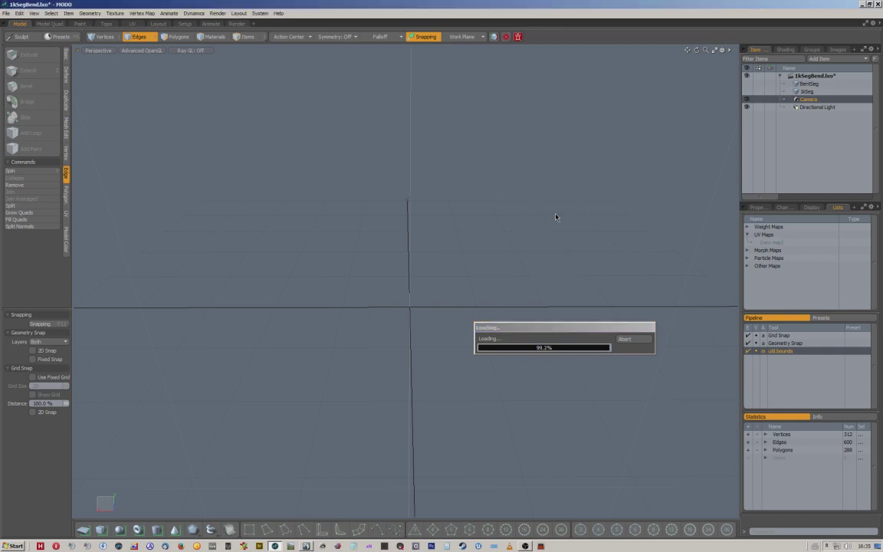
Step: Delete the Surface Normal vertex map from the mesh inside the imported Left group
alt+drag(533, 244, 526, 276)
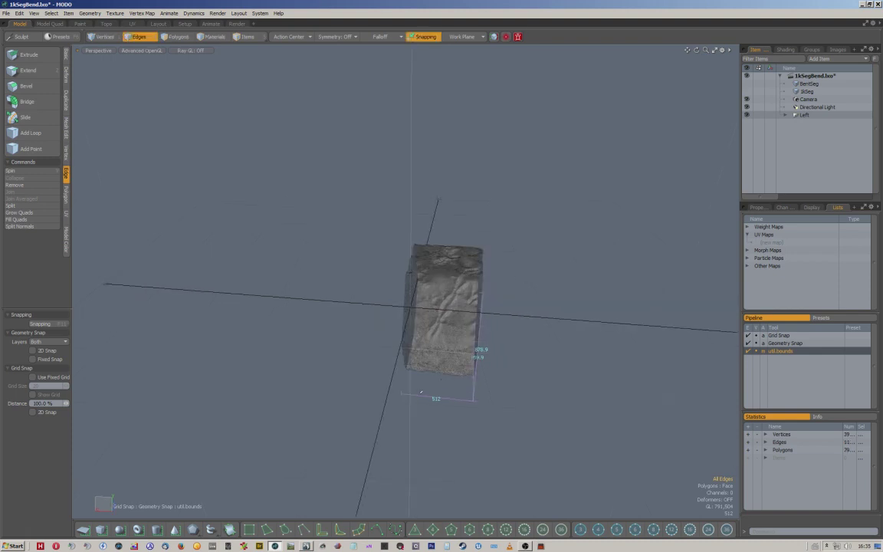
alt+drag(455, 374, 246, 348)
scroll(232, 343, down, 2)
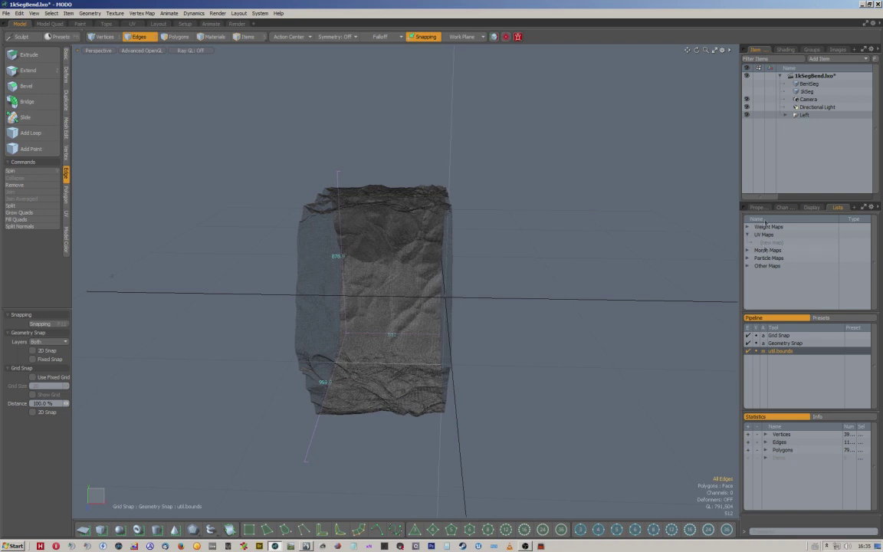
click(786, 115)
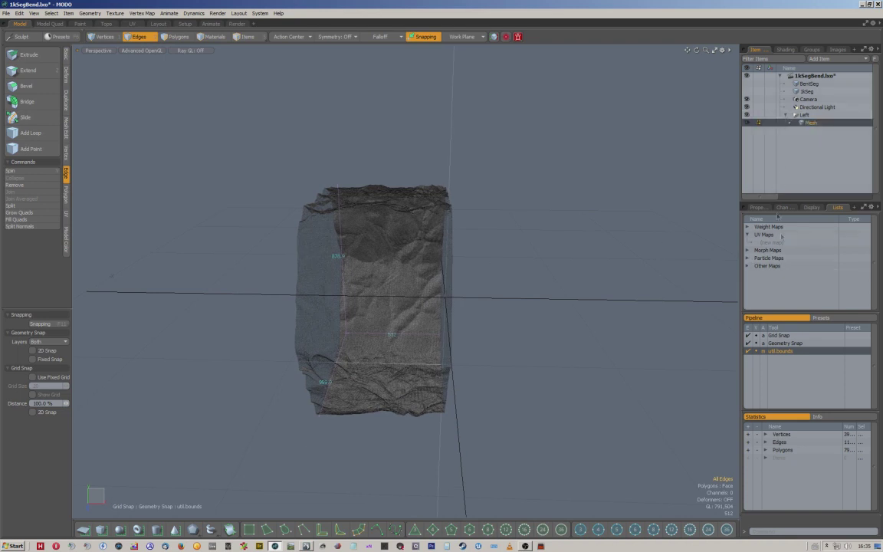
click(748, 266)
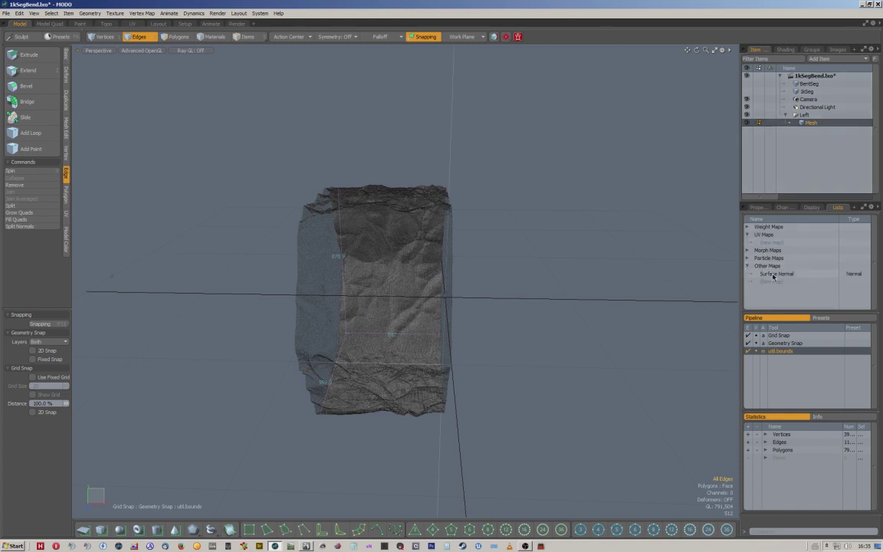
click(772, 274)
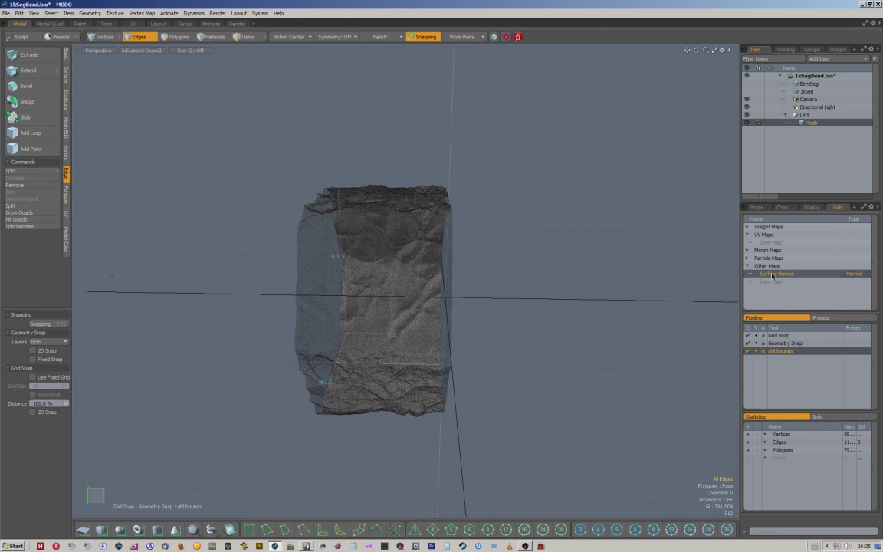
key(Delete)
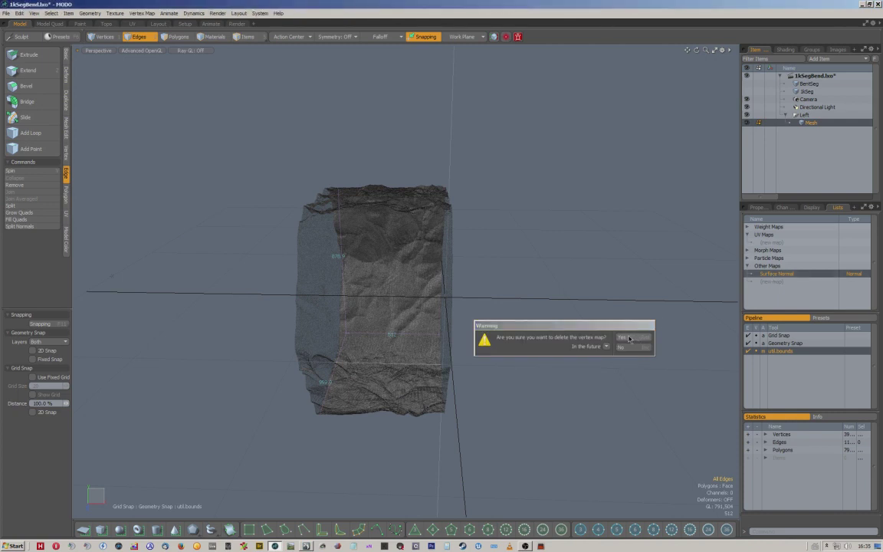
click(624, 337)
Step: Move the imported mesh out of its Left group and rename the mesh item as Left
alt+drag(577, 288, 611, 259)
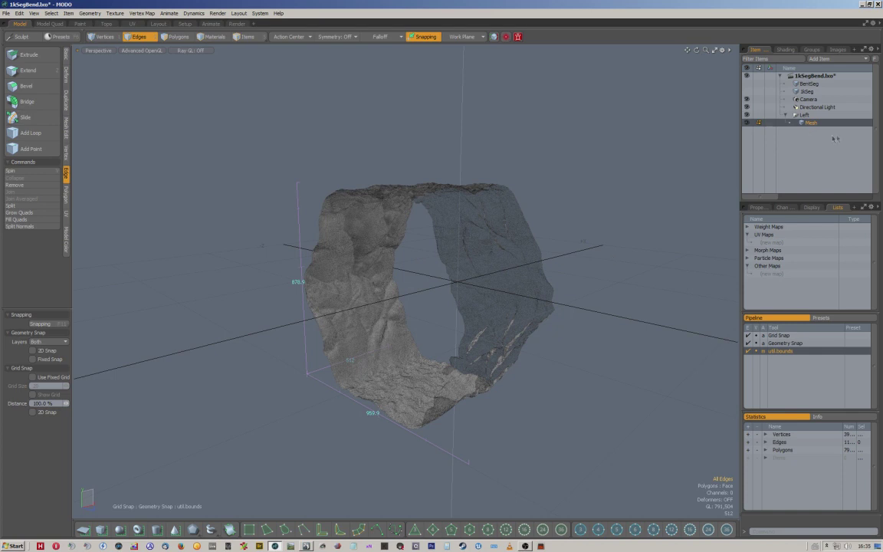
scroll(364, 264, up, 3)
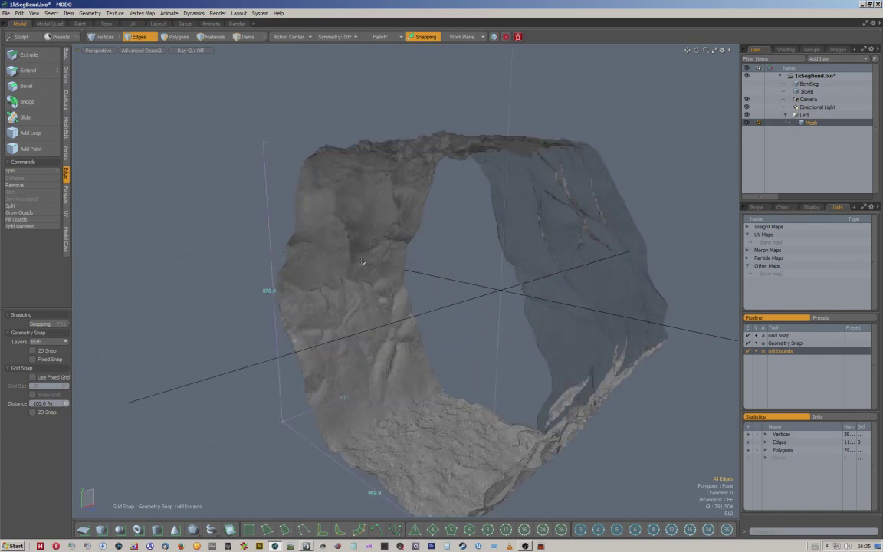
scroll(387, 280, up, 3)
alt+drag(375, 274, 364, 302)
scroll(403, 268, down, 4)
mouse_move(800, 124)
mouse_down()
mouse_move(810, 100)
mouse_move(785, 106)
mouse_up()
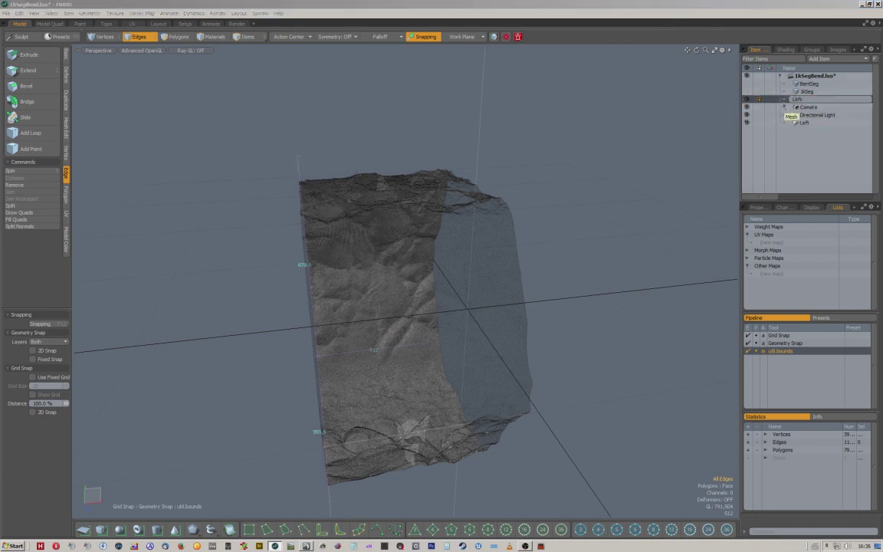
key(Return)
alt+drag(503, 162, 514, 146)
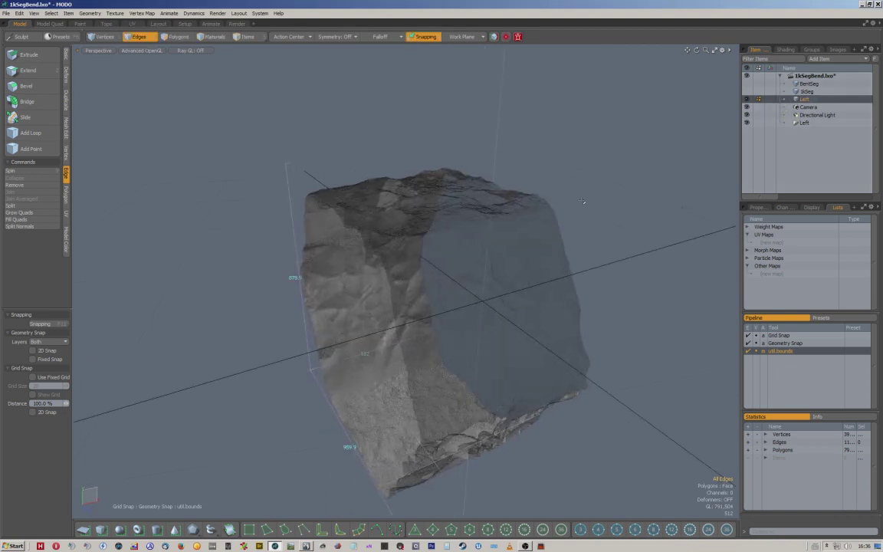
Step: Run Mesh Cleanup on the Left mesh, repeating it until no elements need cleaning
key(space)
click(601, 155)
click(578, 146)
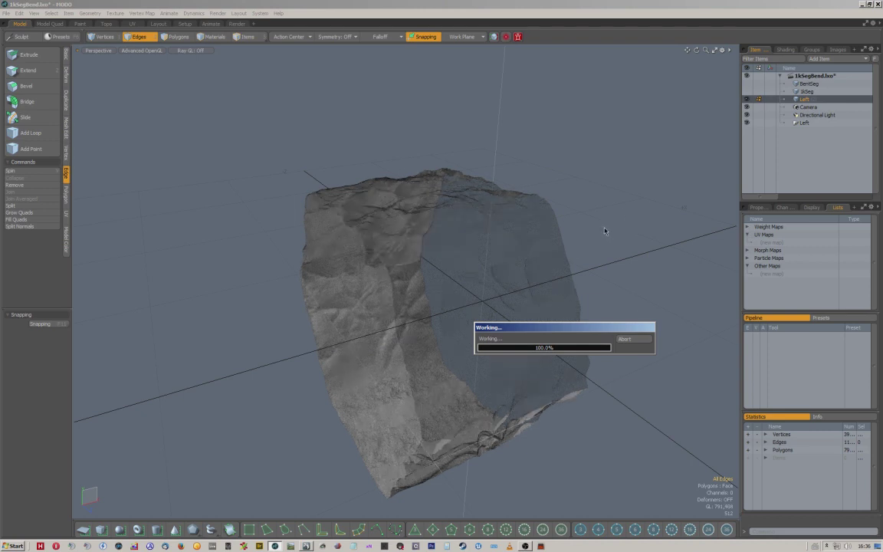
key(q)
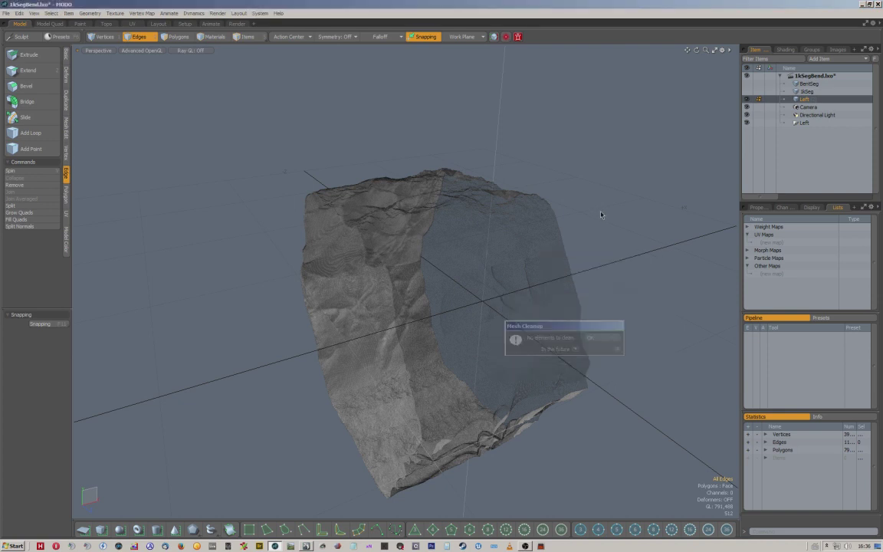
click(591, 340)
key(q)
Step: Rotate the Left mesh 180° about the Y axis with the Transform tool, working in the Top view
alt+drag(591, 340, 522, 262)
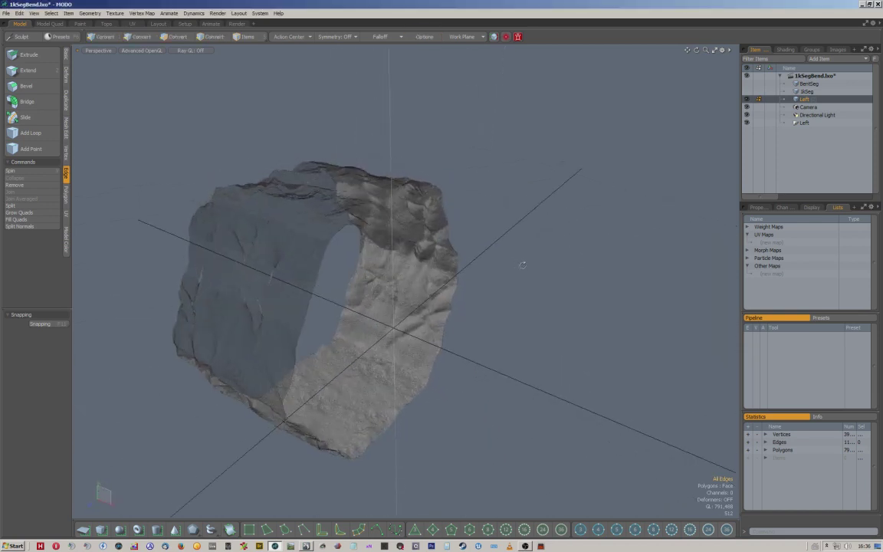
scroll(426, 288, up, 5)
alt+drag(425, 290, 444, 313)
scroll(437, 292, down, 5)
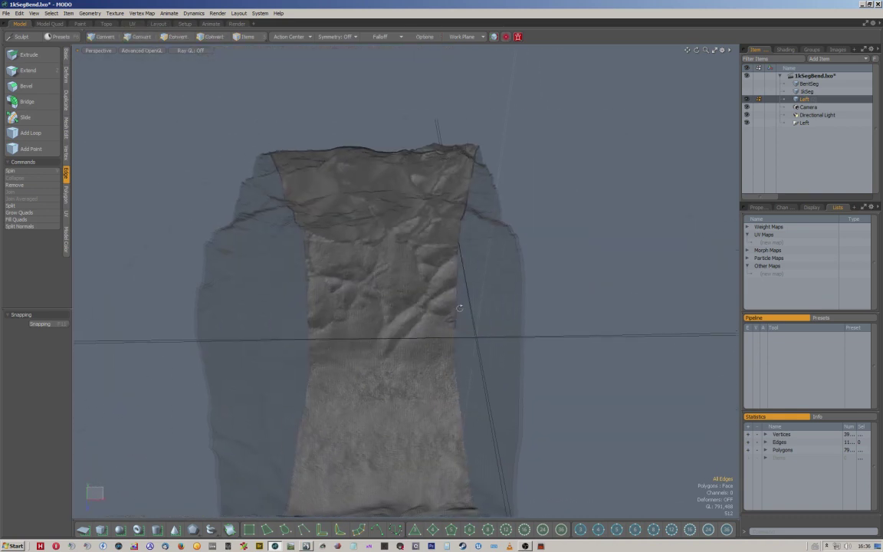
scroll(445, 312, down, 5)
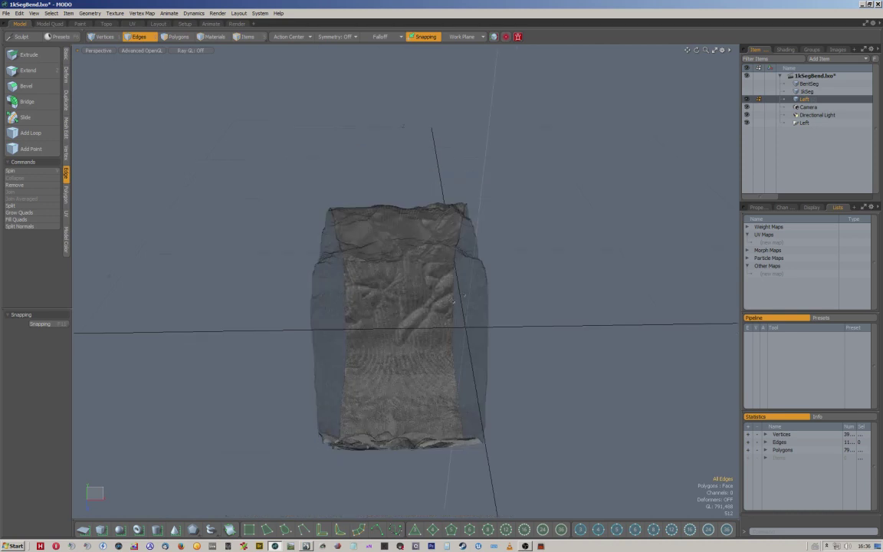
key(ctrl+space)
click(522, 171)
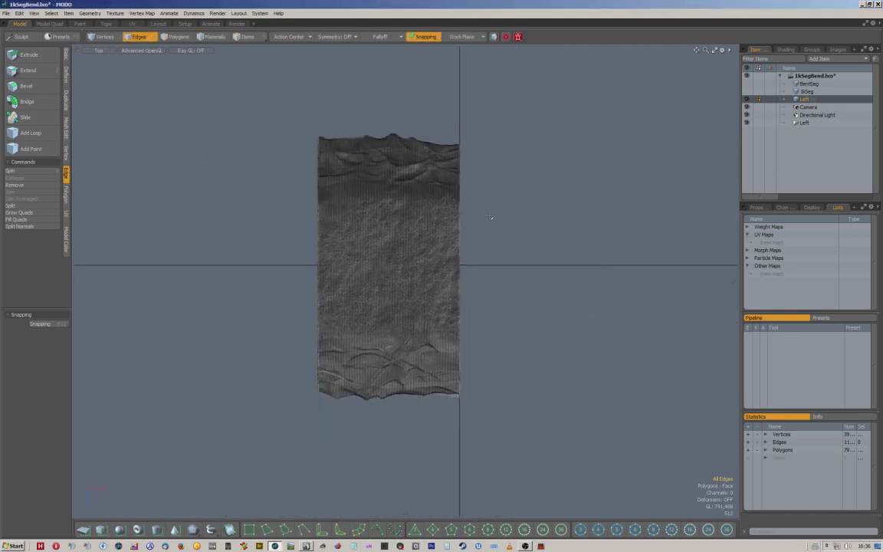
middle_drag(485, 216, 531, 216)
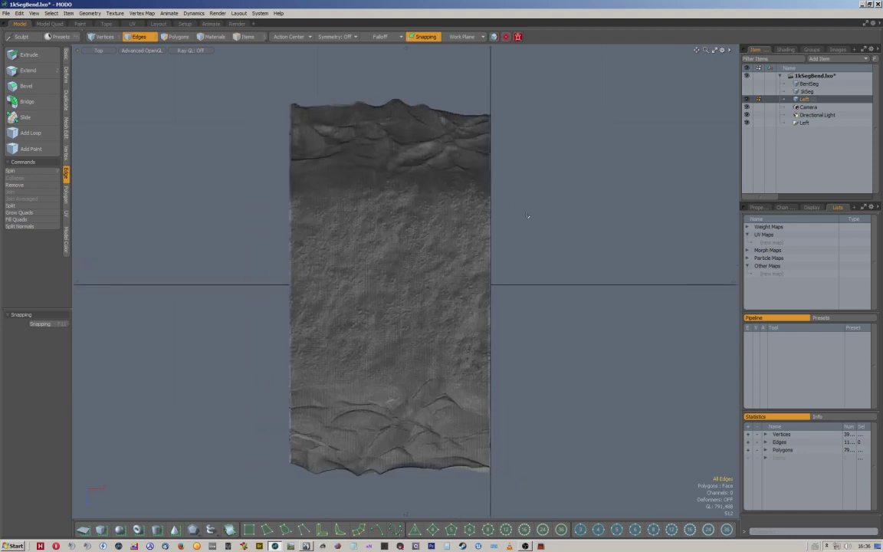
key(e)
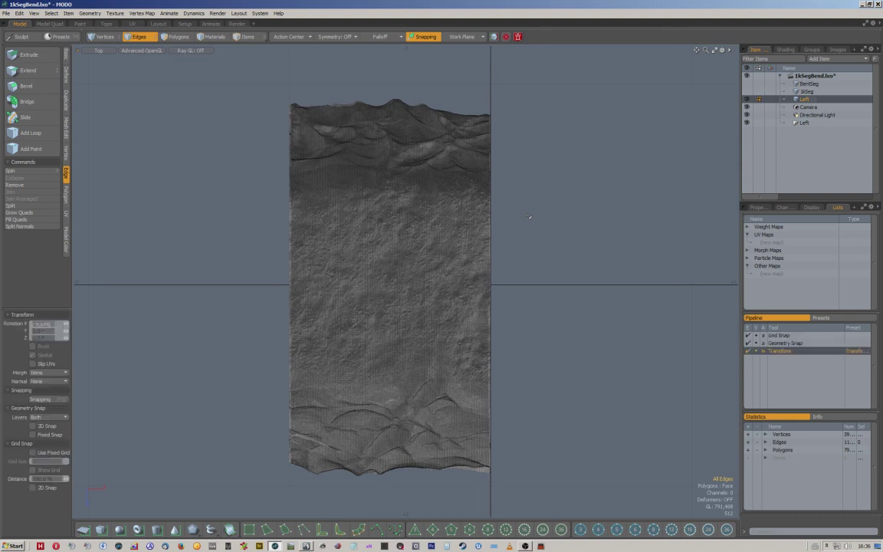
click(52, 329)
text(180)
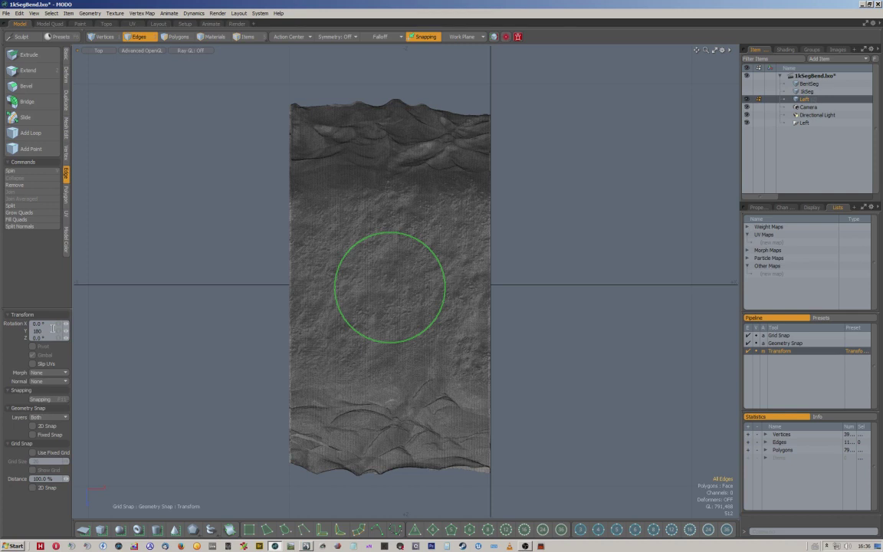
key(Return)
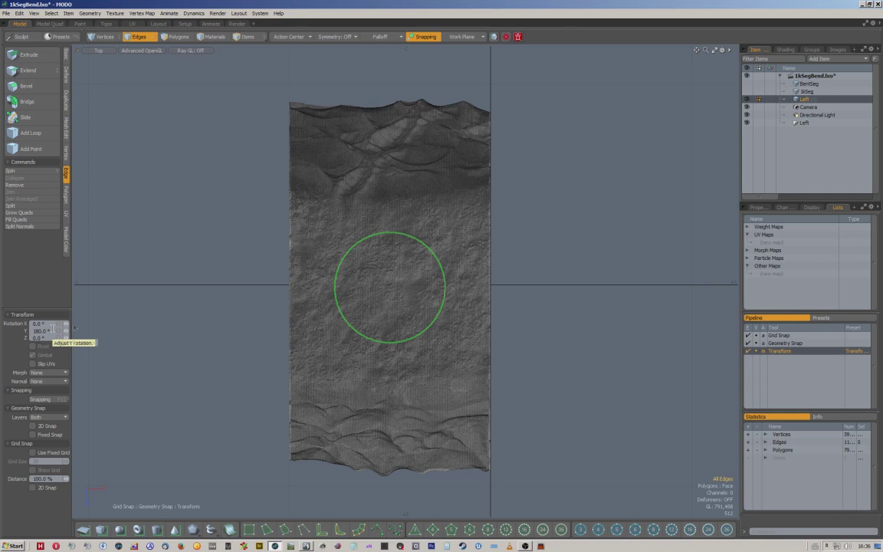
key(space)
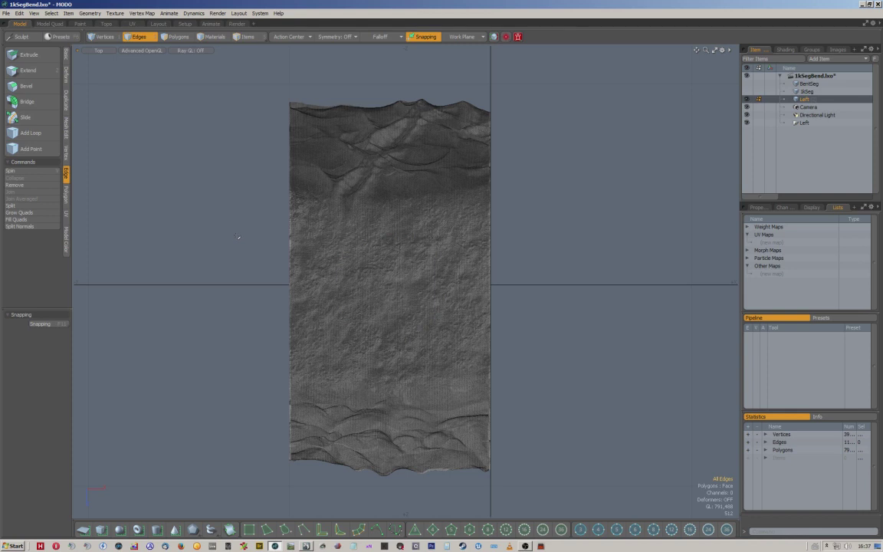
Step: Delete the empty Left group left over from the import
scroll(222, 244, down, 2)
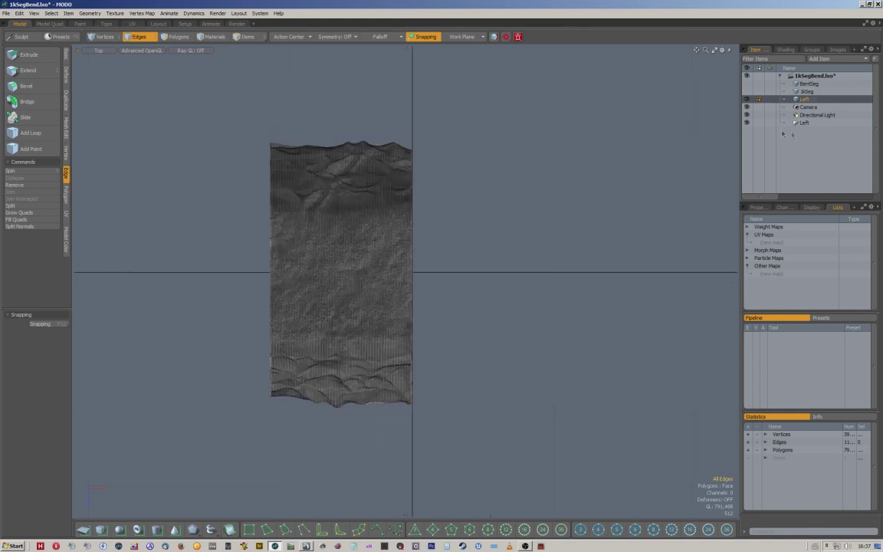
click(806, 123)
key(Delete)
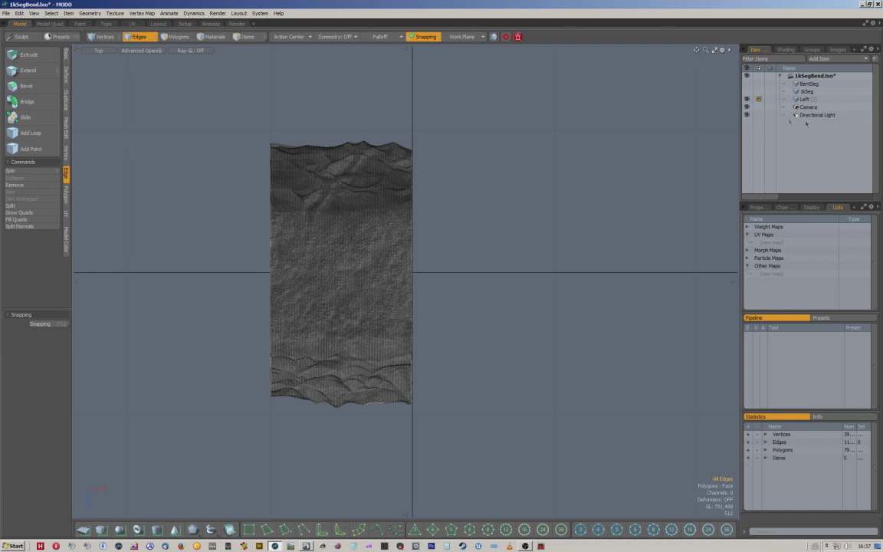
Step: Import the Right OBJ from the Mesh Cuts folder with Centimeters as the file units
click(5, 14)
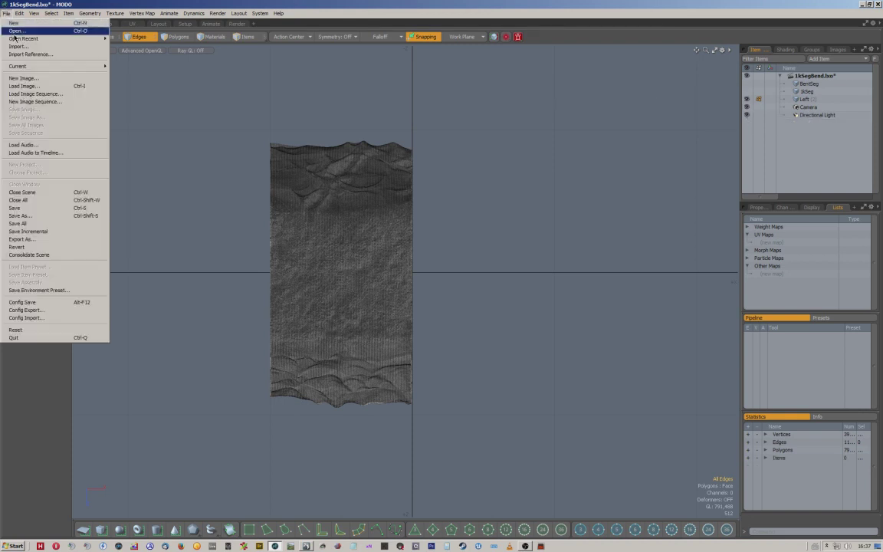
click(17, 46)
double_click(102, 148)
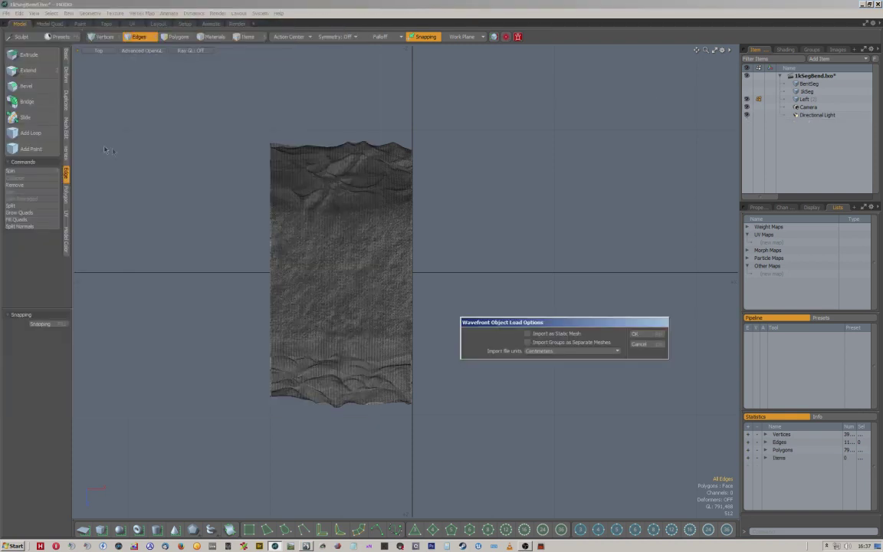
click(635, 334)
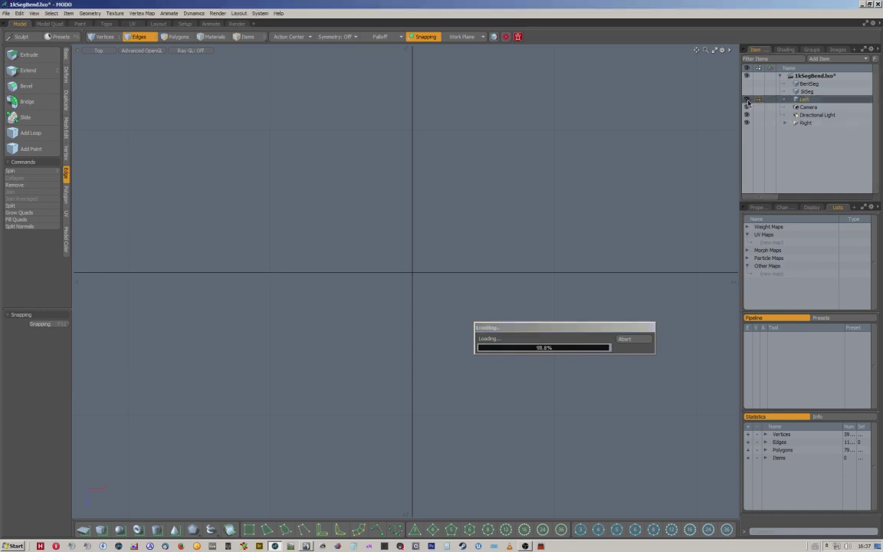
Step: Delete the Surface Normal vertex map from the mesh inside the imported Right group
click(801, 123)
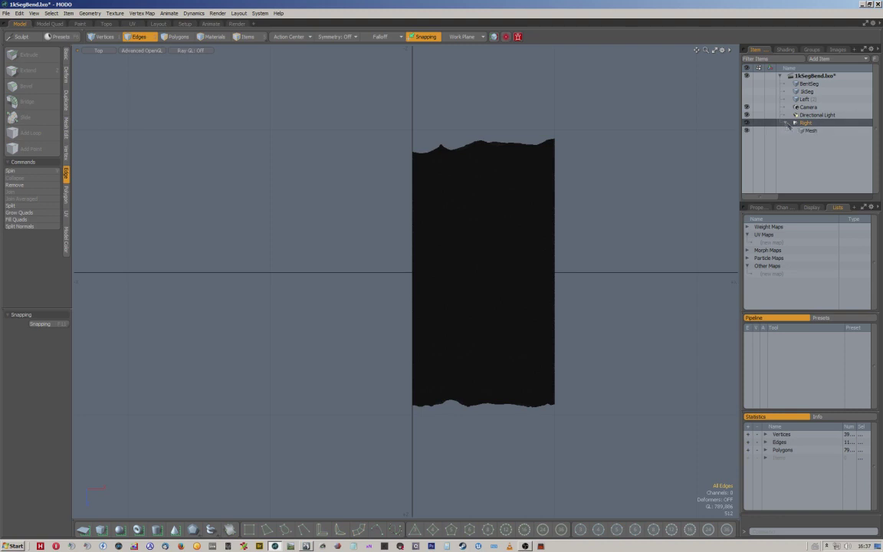
click(808, 130)
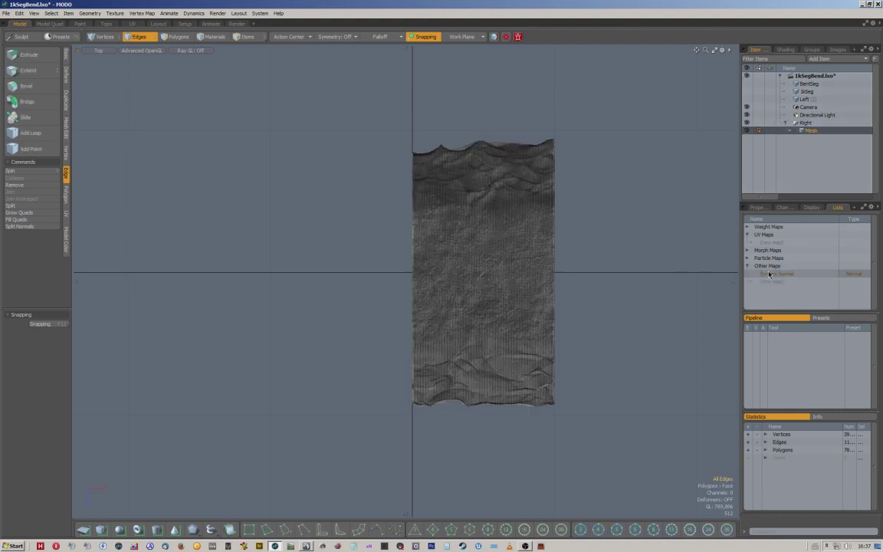
key(Delete)
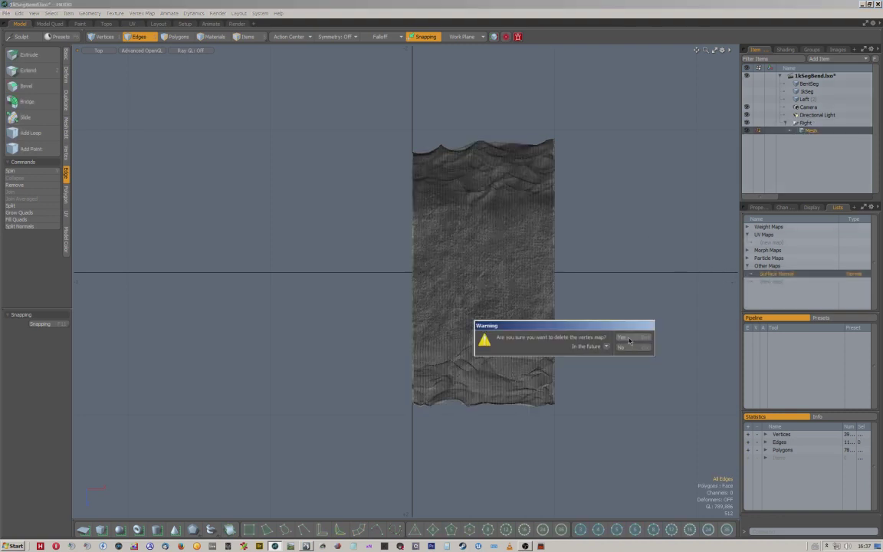
click(628, 338)
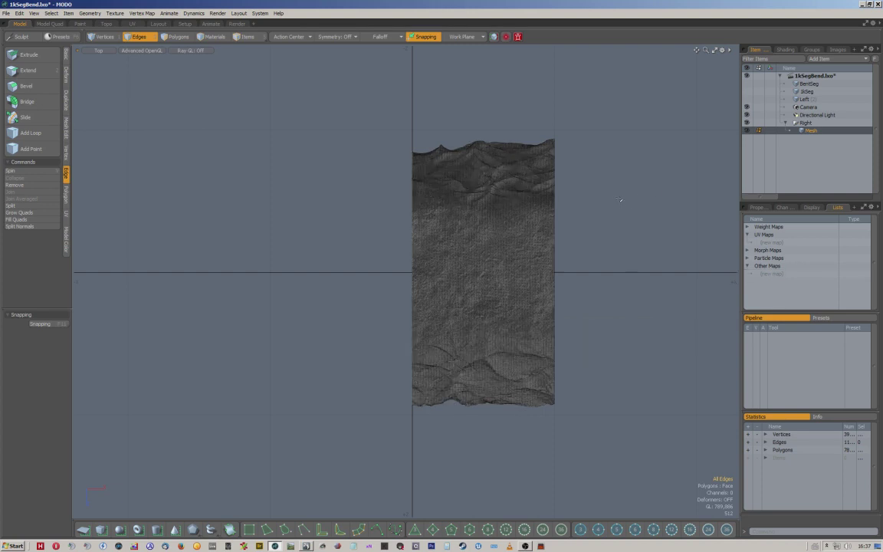
Step: Run Mesh Cleanup twice on the mesh in the imported Right group, accepting the first cleanup report
key(ctrl+space)
click(650, 184)
alt+drag(634, 197, 544, 302)
scroll(457, 302, up, 5)
scroll(495, 314, down, 3)
key(space)
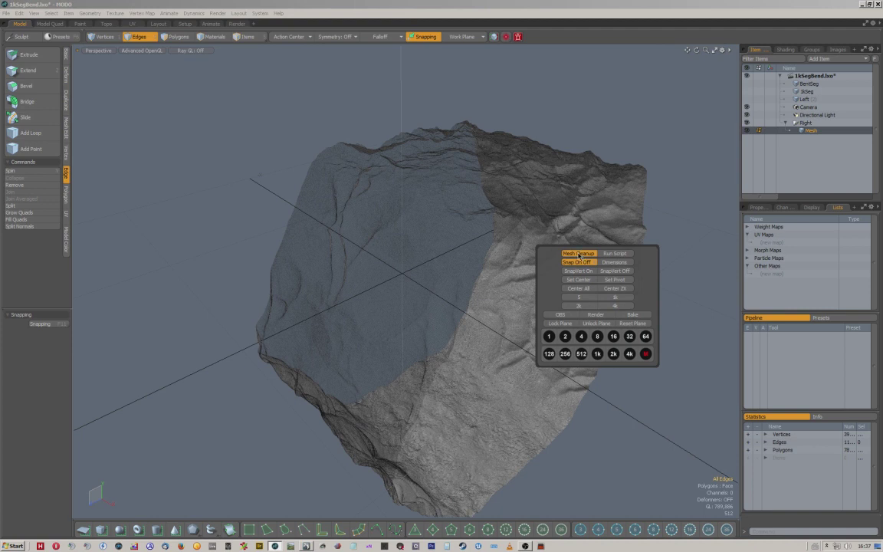
click(578, 254)
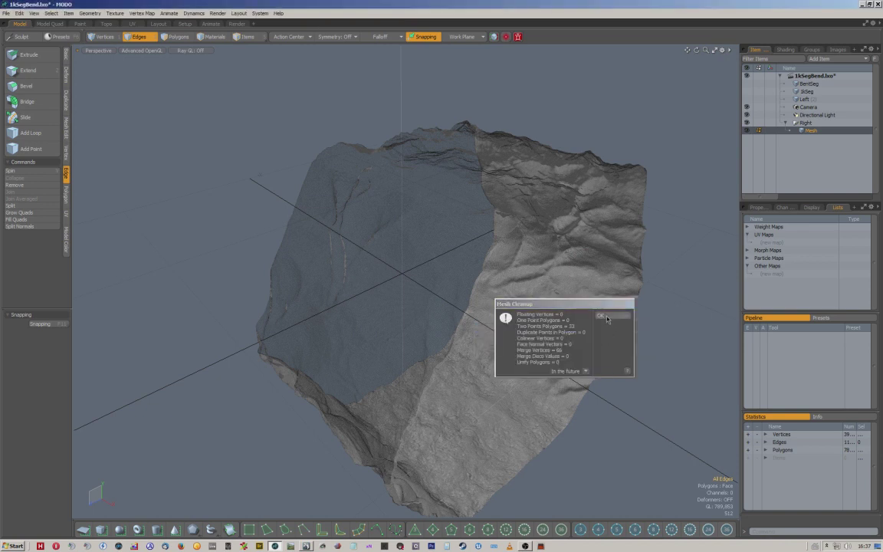
click(606, 318)
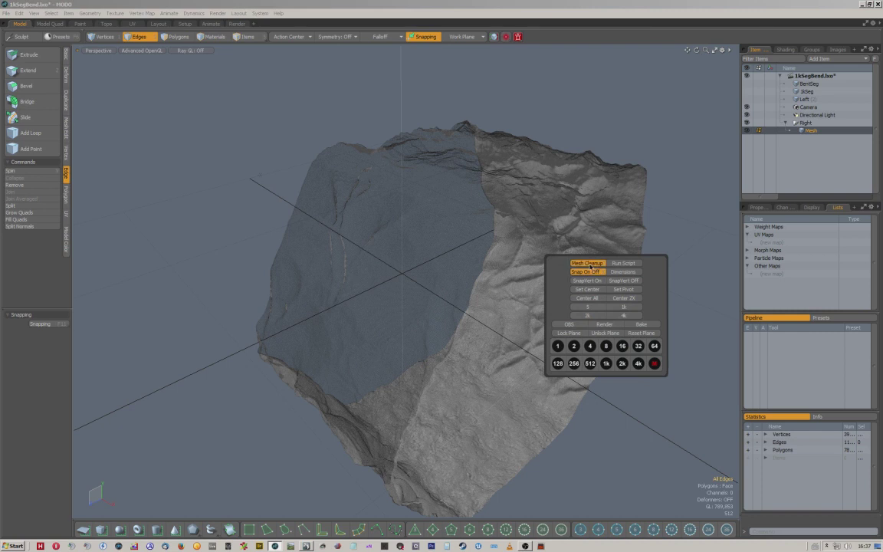
click(589, 265)
click(601, 340)
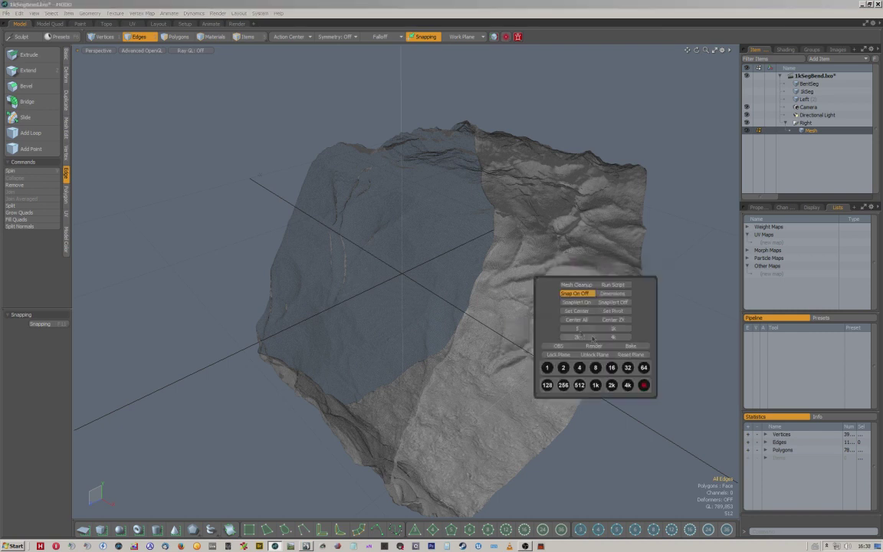
Step: Rotate the Right group's mesh -180° about the Y axis with the Transform tool, working in the Top view
alt+drag(645, 261, 420, 241)
scroll(379, 217, down, 3)
alt+drag(379, 217, 403, 288)
key(ctrl+space)
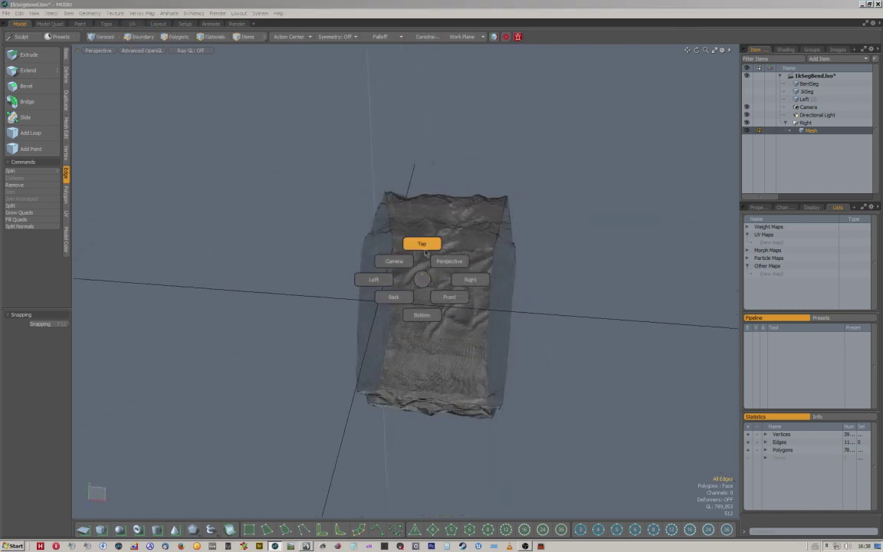
click(424, 247)
scroll(428, 253, up, 2)
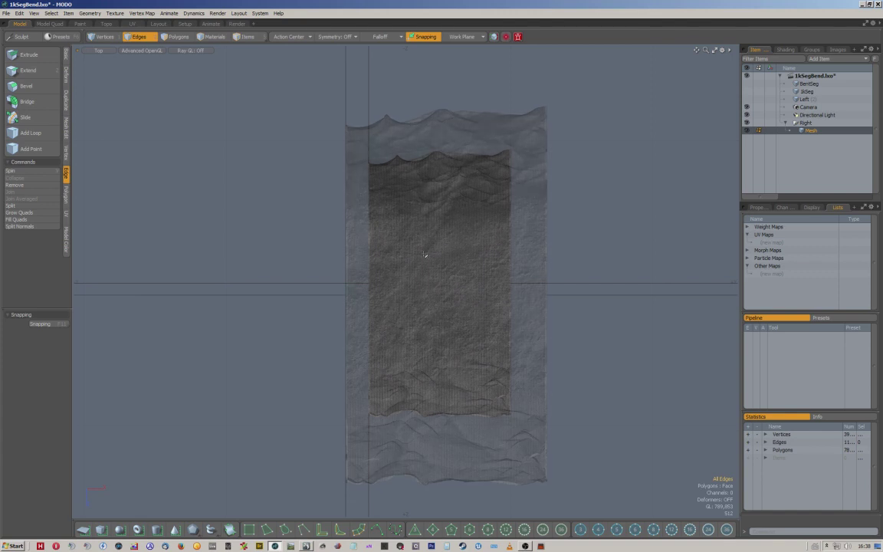
alt+shift+drag(429, 255, 404, 253)
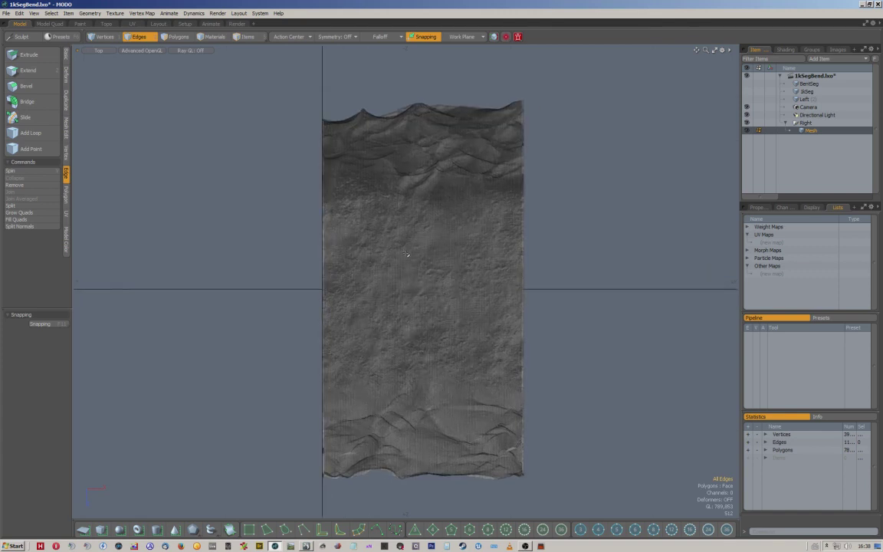
key(e)
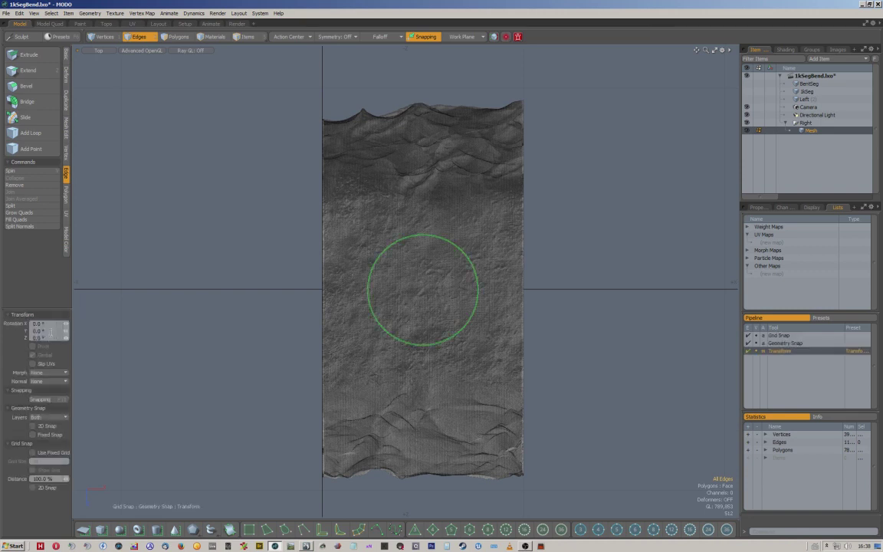
click(46, 331)
text(-180)
key(Return)
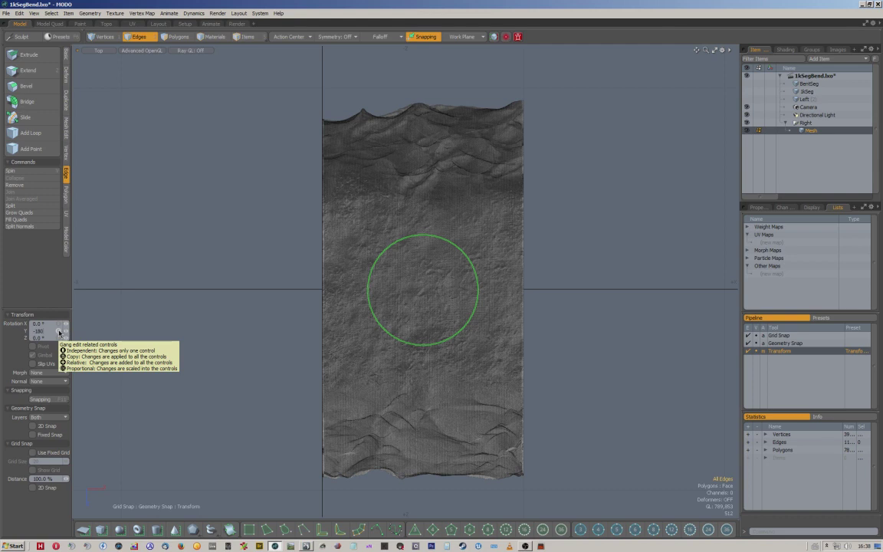
click(59, 331)
key(Return)
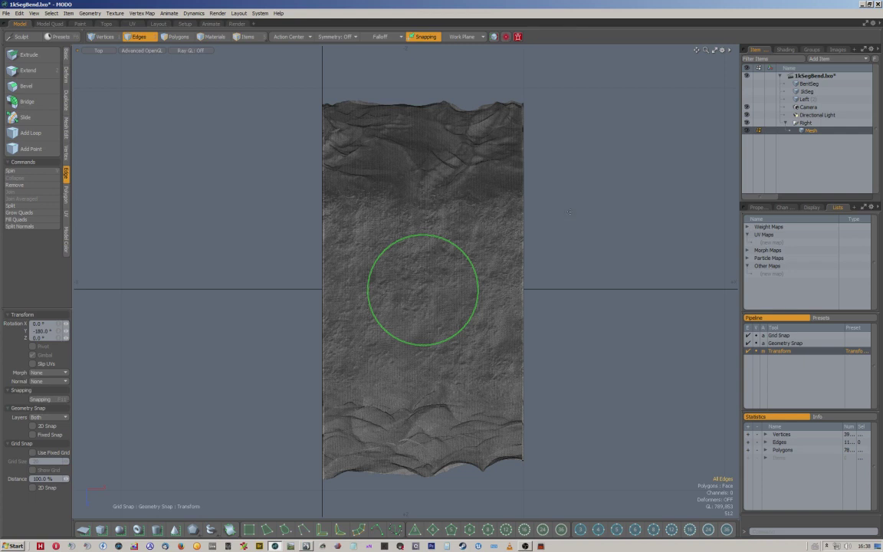
key(space)
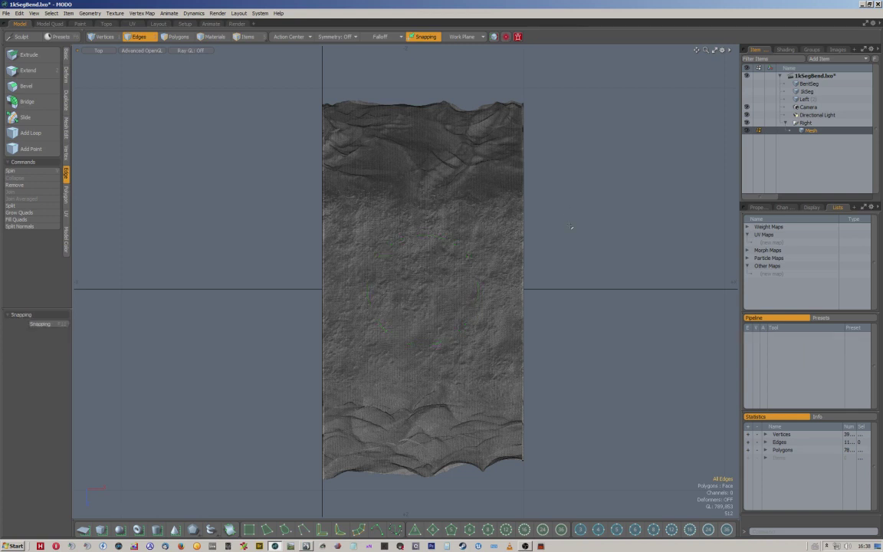
scroll(567, 232, down, 2)
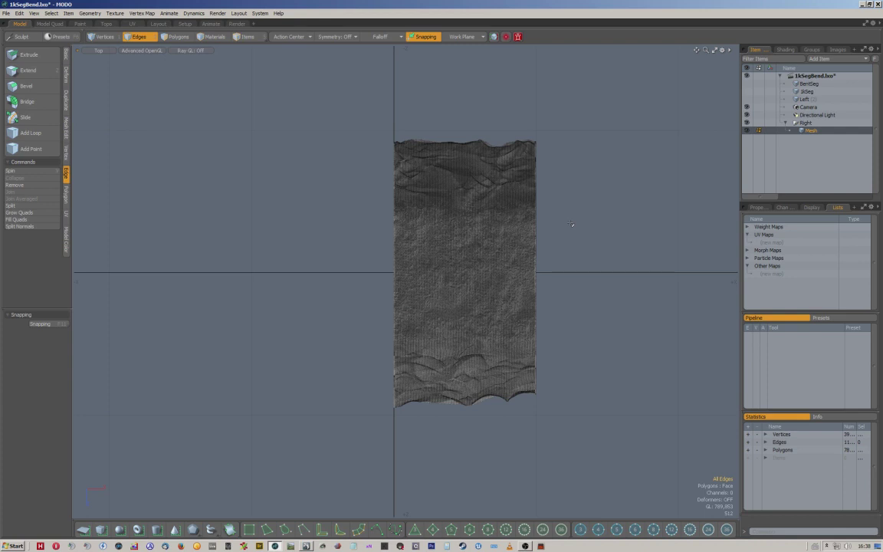
key(ctrl+3)
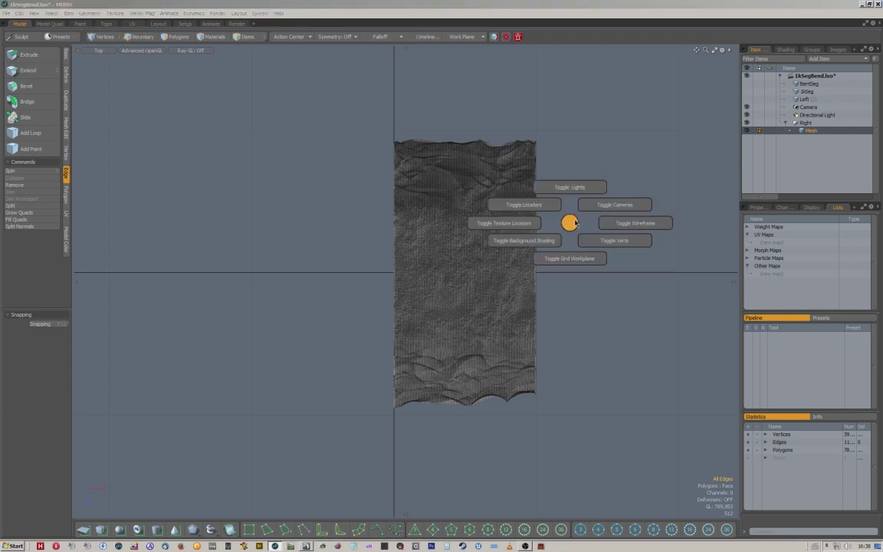
click(575, 222)
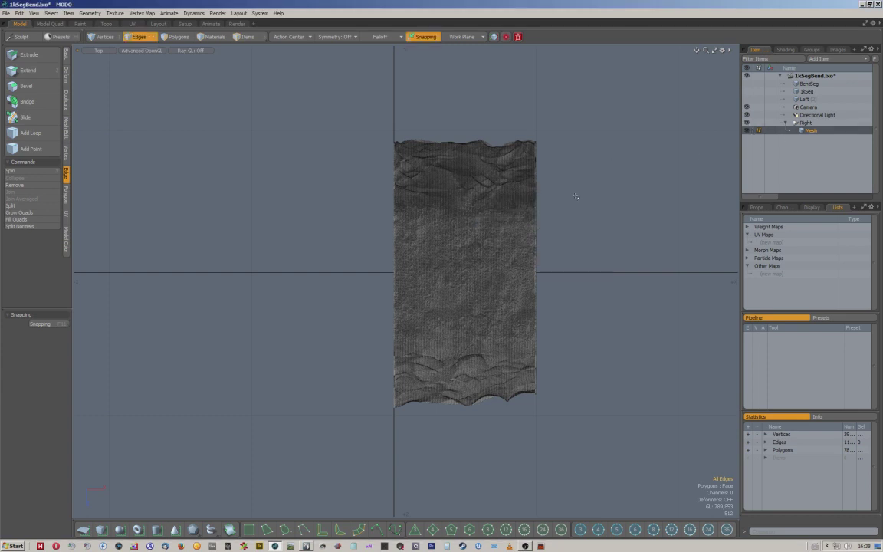
Step: Move the mesh out of the imported Right group to just below the Left mesh and rename it Right
key(ctrl+space)
click(601, 177)
alt+drag(554, 214, 578, 201)
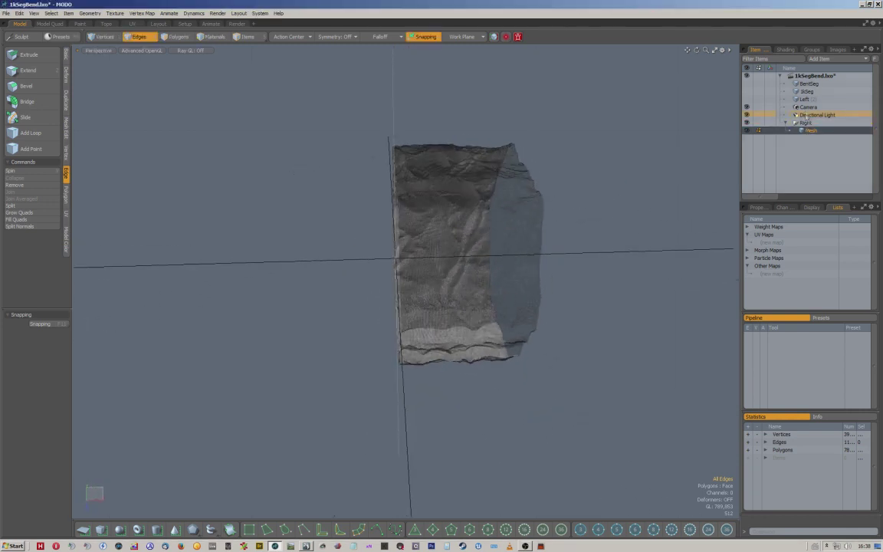
drag(810, 130, 801, 106)
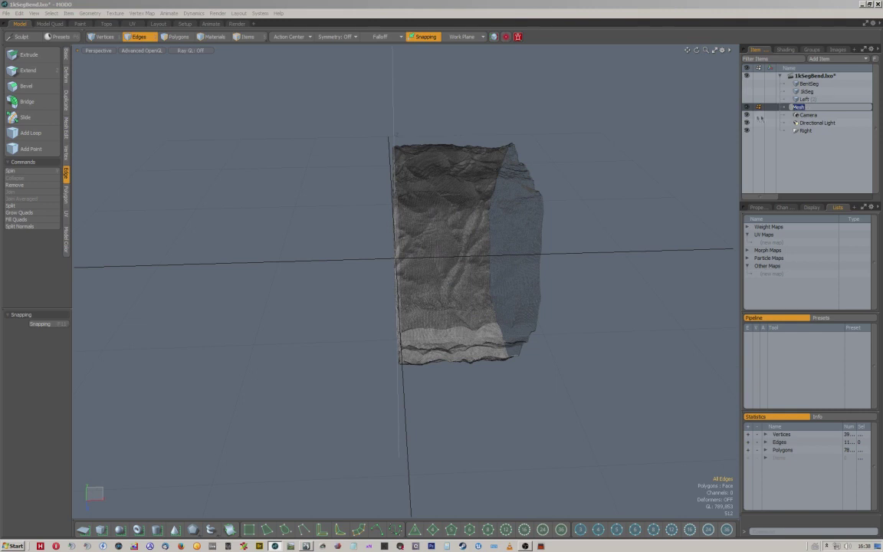
text(Right)
key(Return)
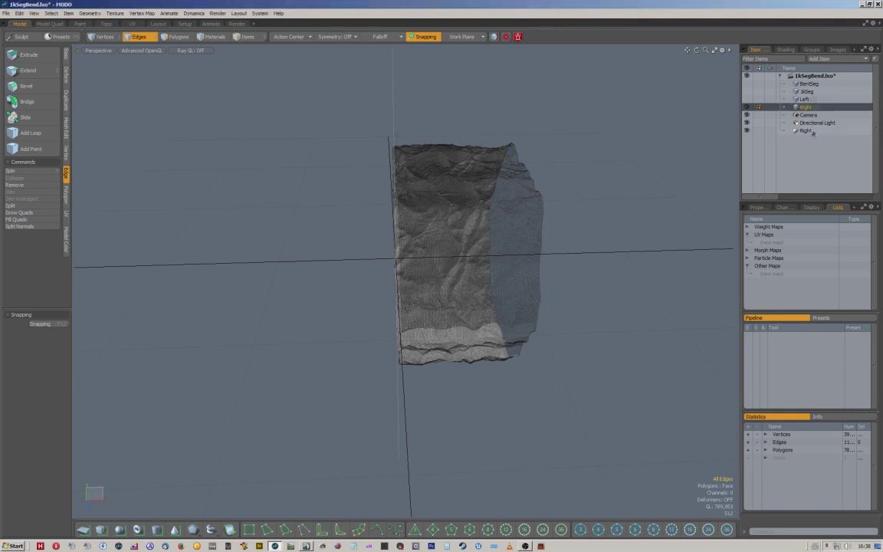
Step: Delete the empty Right group left over from the import
click(811, 132)
key(Delete)
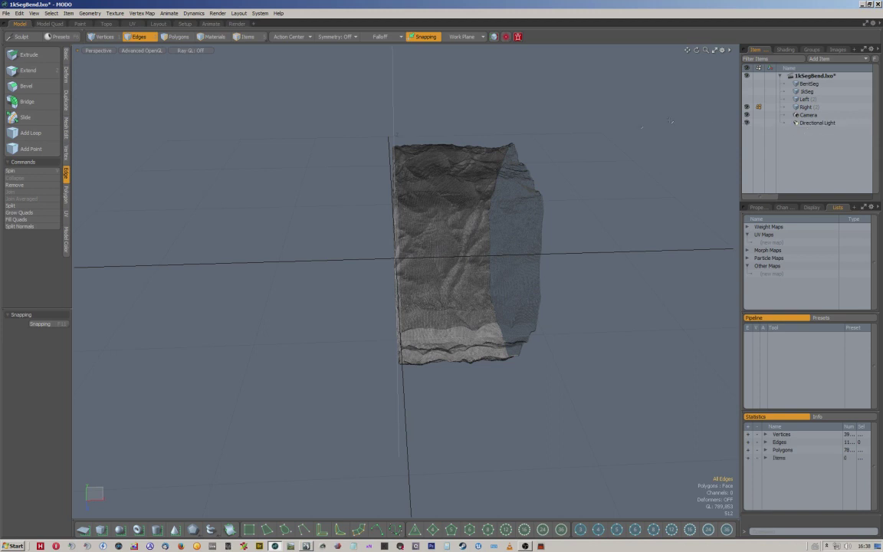
Step: Show the Left mesh alongside the Right mesh in the Top view and select both
alt+drag(529, 169, 517, 189)
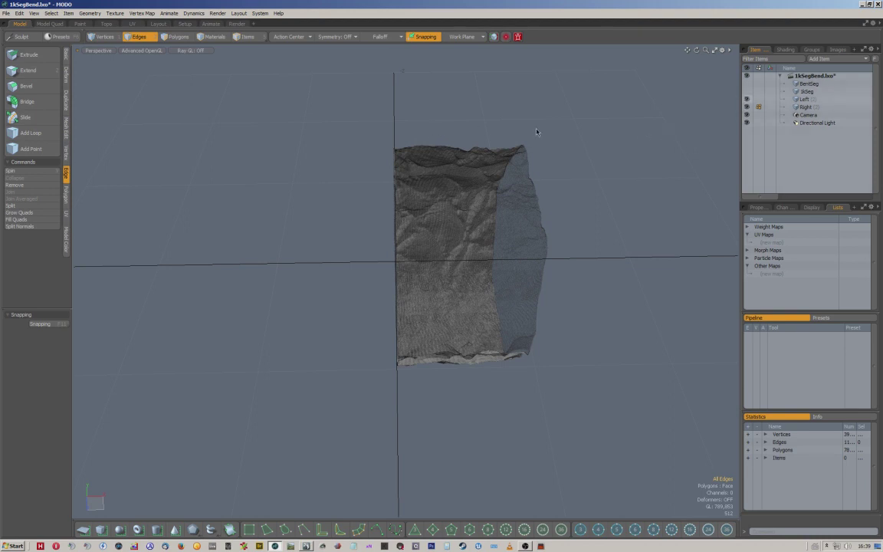
key(ctrl+space)
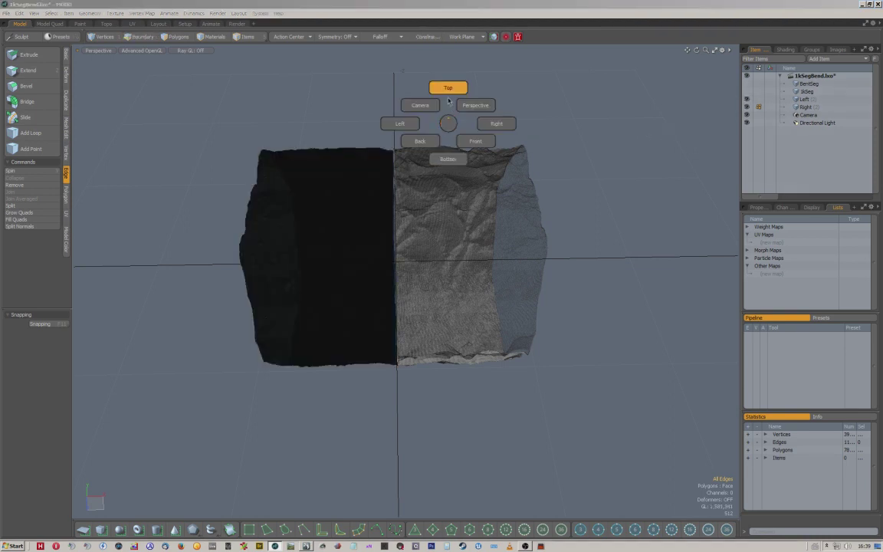
click(449, 95)
click(804, 99)
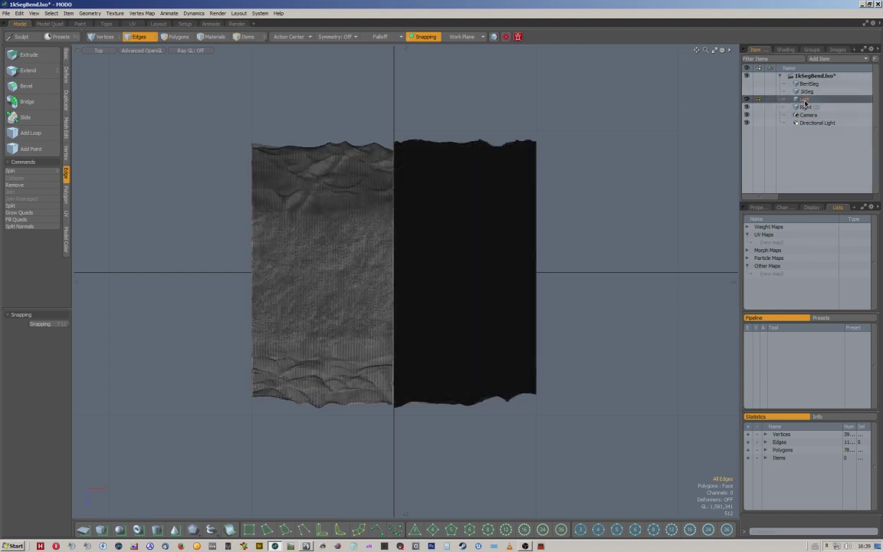
shift+click(807, 107)
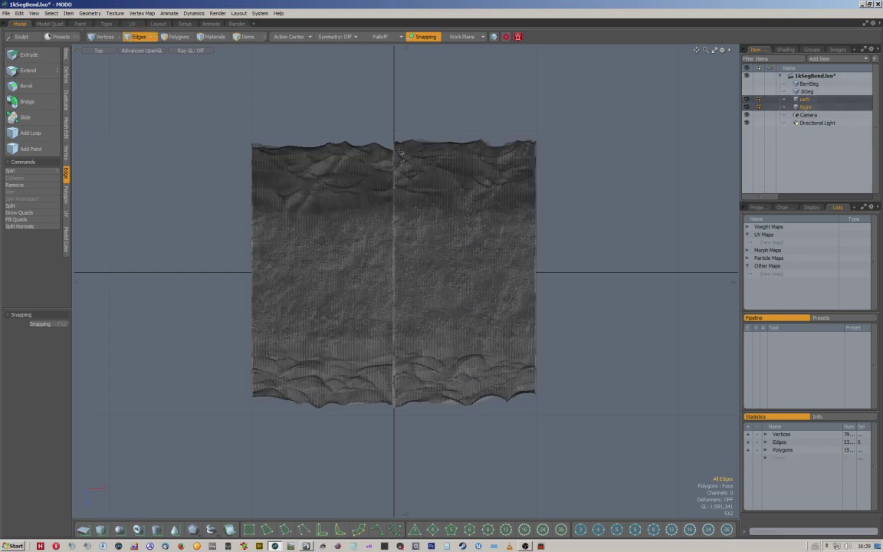
key(a)
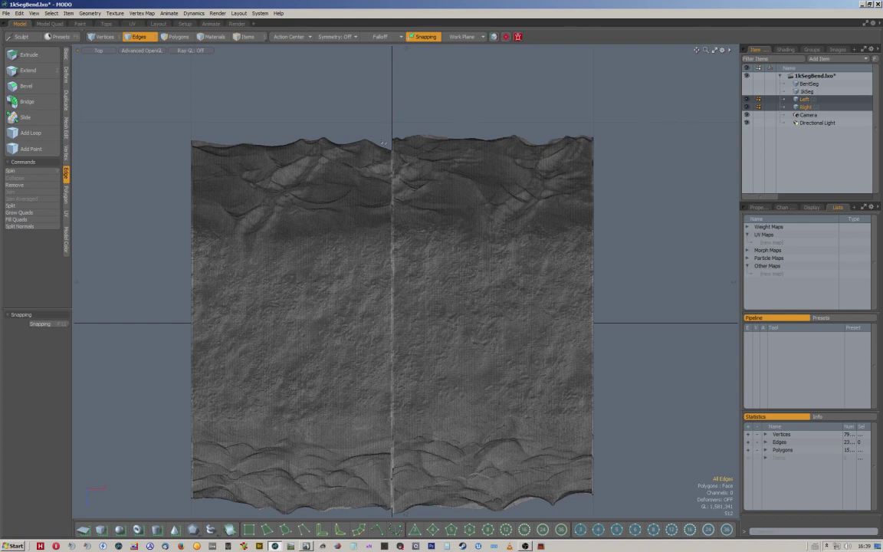
Step: Examine the seam between the Left and Right halves in the Perspective view, finishing in the Top view
key(ctrl+space)
click(472, 264)
alt+drag(469, 265, 404, 321)
scroll(506, 290, up, 6)
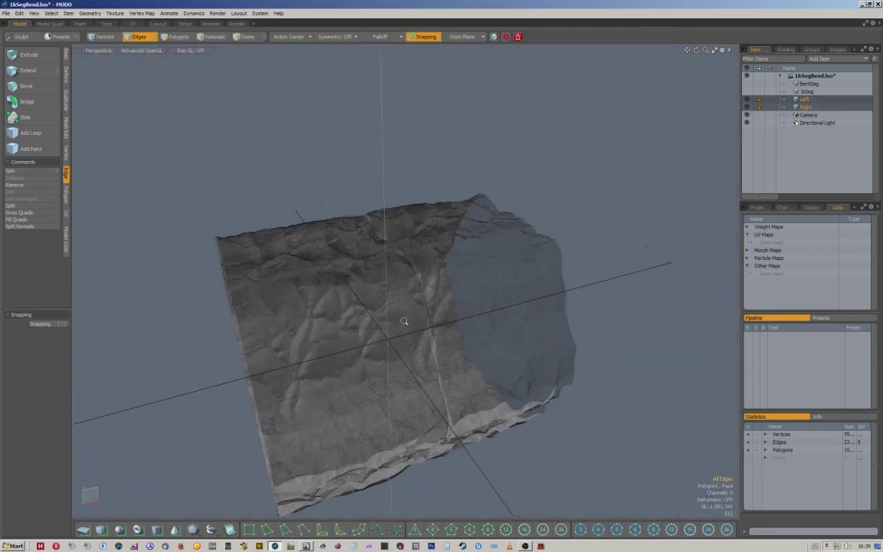
key(ctrl+space)
click(394, 264)
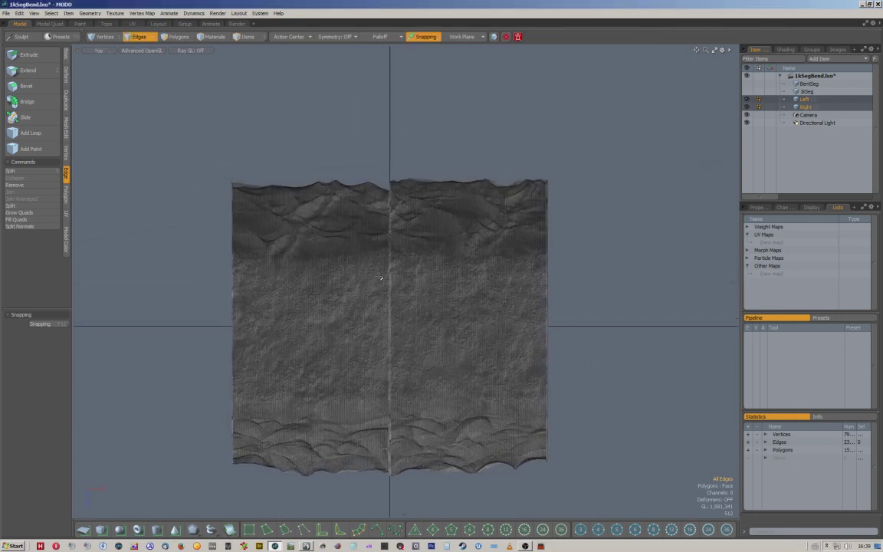
alt+shift+drag(352, 243, 364, 216)
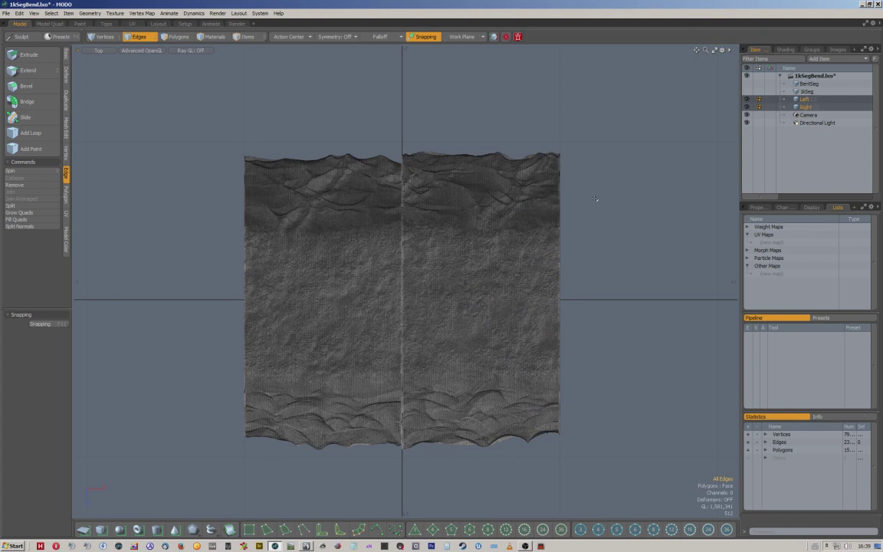
Step: Set the grid size to 16 and check the outer edges of both halves against the grid lines
key(space)
click(608, 230)
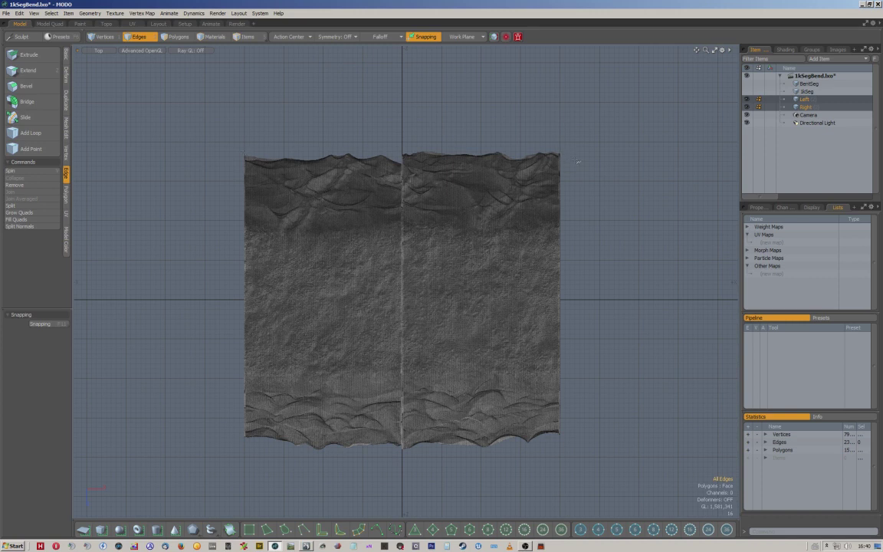
scroll(570, 155, up, 2)
scroll(561, 157, up, 2)
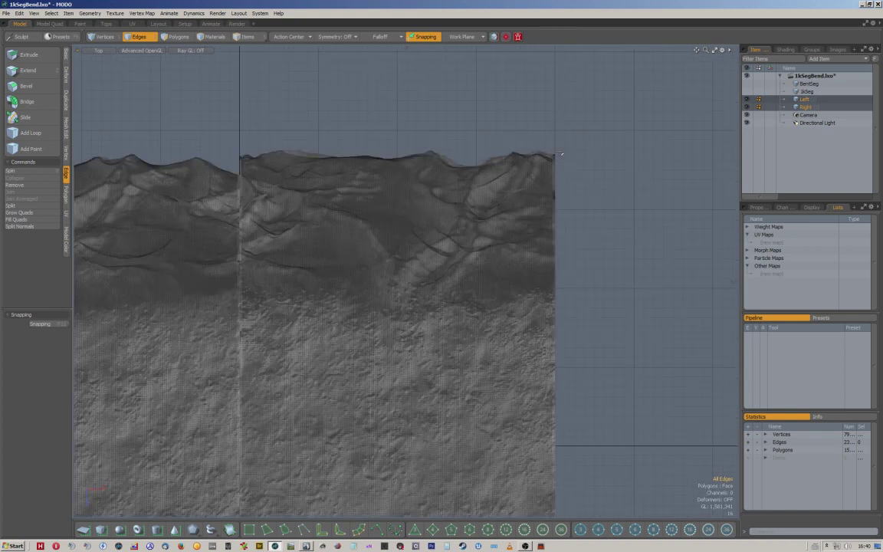
middle_drag(351, 139, 594, 161)
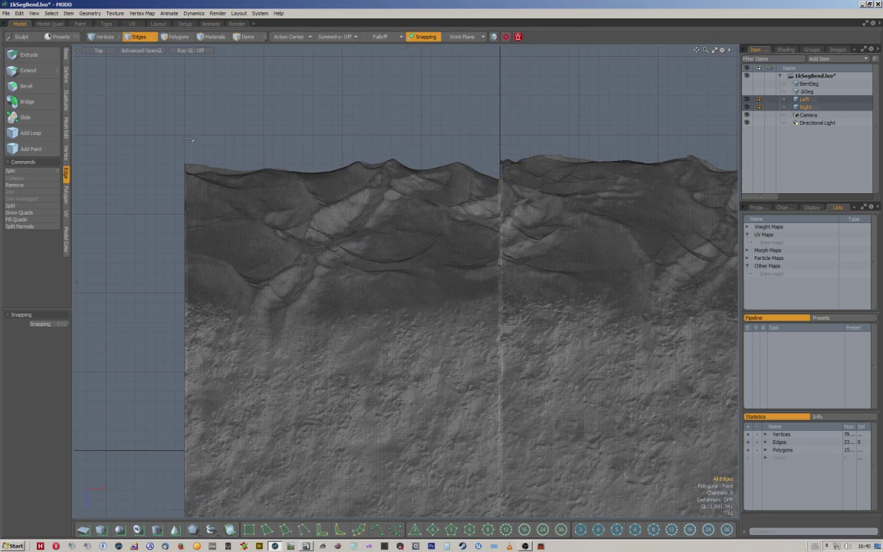
middle_drag(498, 176, 289, 183)
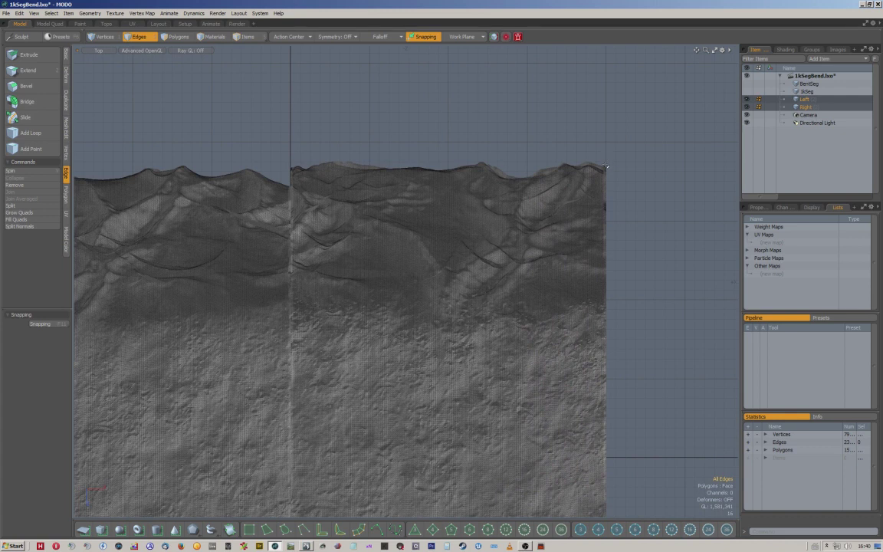
middle_drag(322, 180, 627, 172)
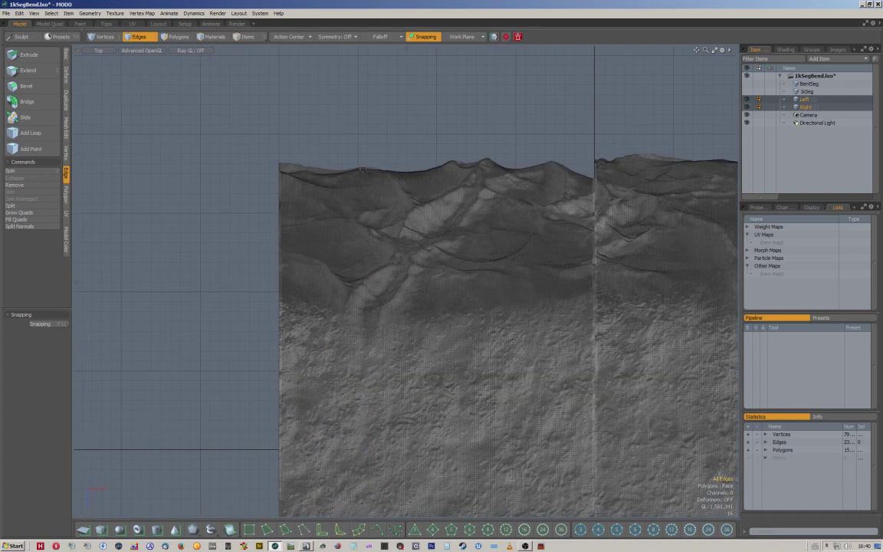
middle_drag(457, 196, 301, 174)
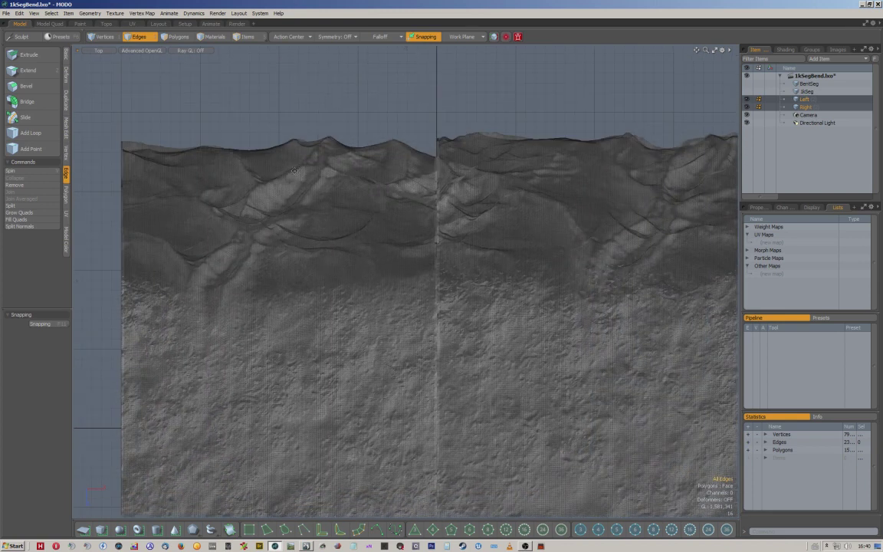
Step: Make Left the only active mesh, hide the Right mesh, and frame the Left mesh's upper outer corner closely
click(798, 101)
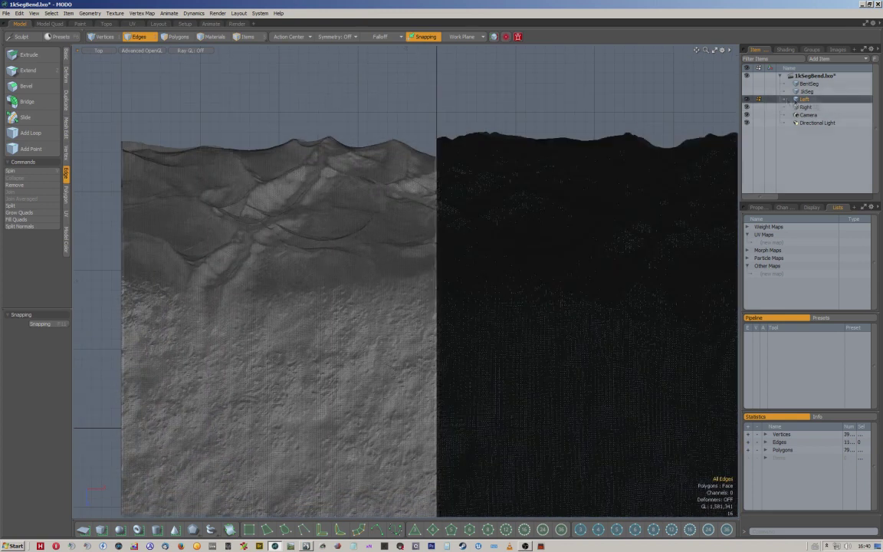
click(747, 107)
middle_drag(311, 124, 535, 143)
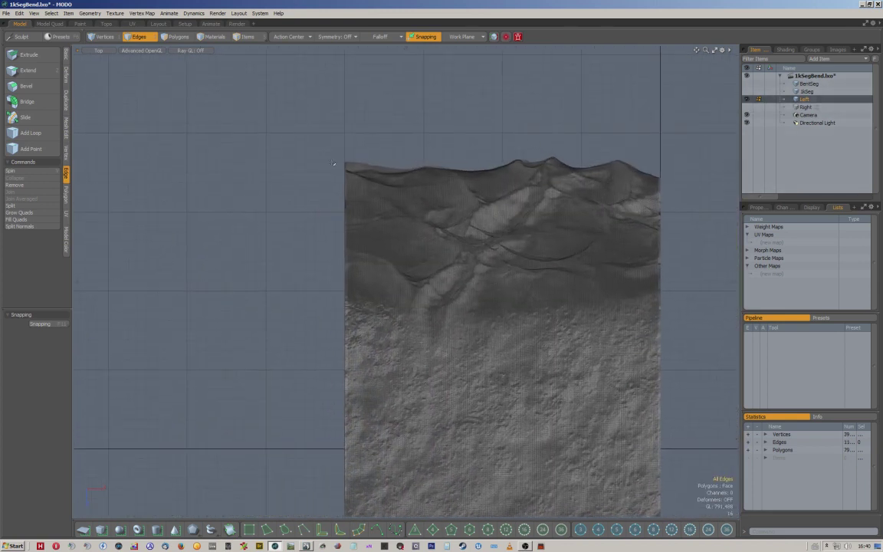
scroll(348, 164, up, 10)
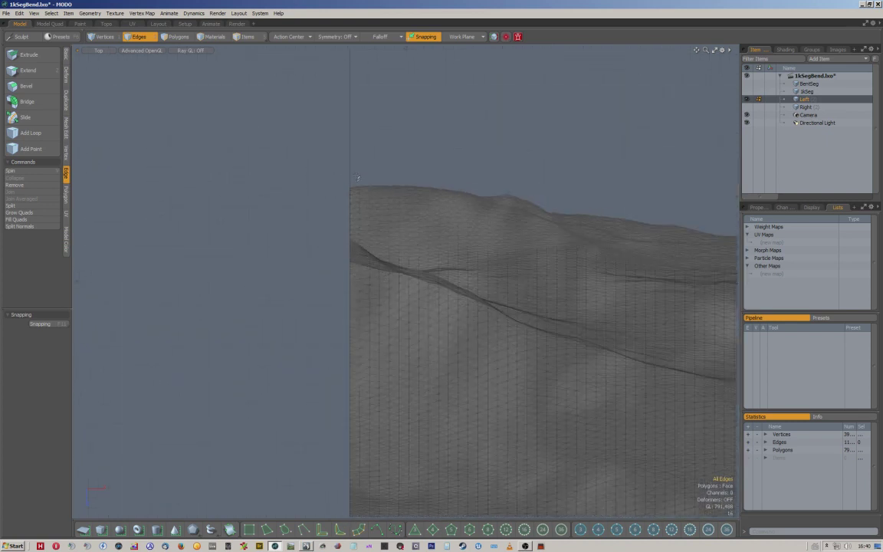
Step: Turn on vertex snapping with the Left mesh's upper outer corner in view
scroll(343, 200, up, 3)
scroll(358, 195, up, 2)
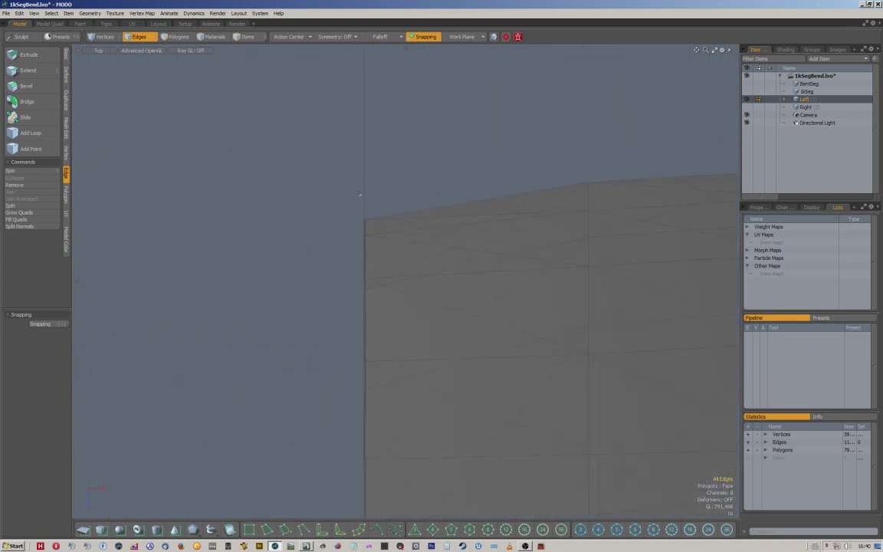
scroll(362, 192, down, 5)
key(space)
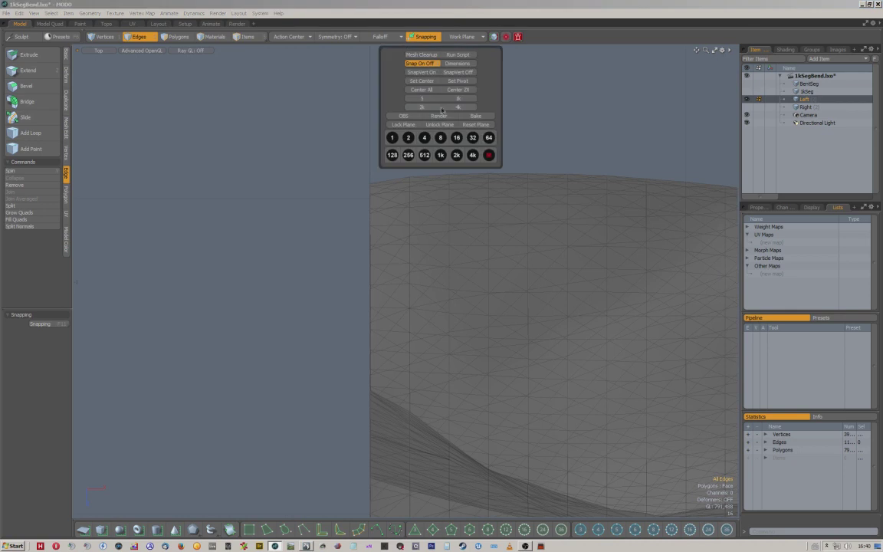
click(433, 75)
scroll(349, 128, down, 3)
alt+drag(349, 127, 346, 265)
scroll(361, 226, up, 2)
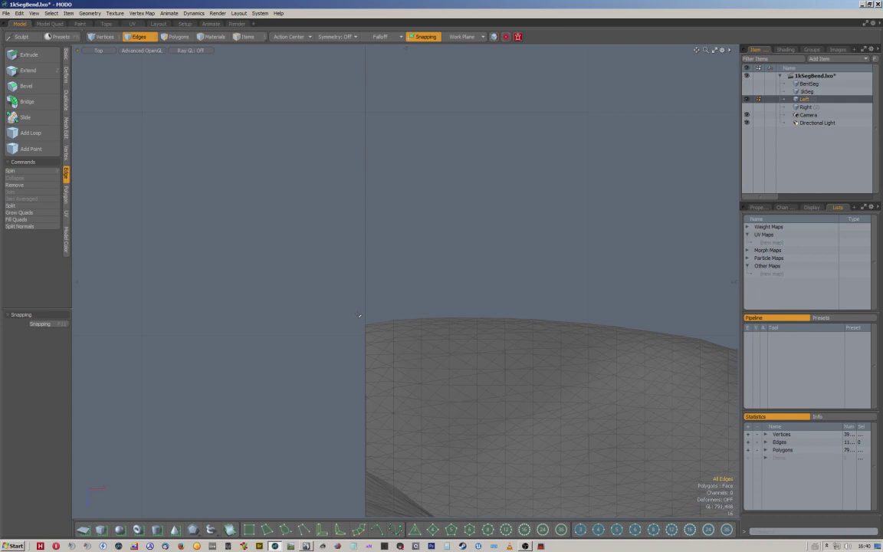
Step: Activate the Transform tool and snap its handle onto the Left mesh's upper outer corner vertex
key(y)
scroll(365, 332, up, 15)
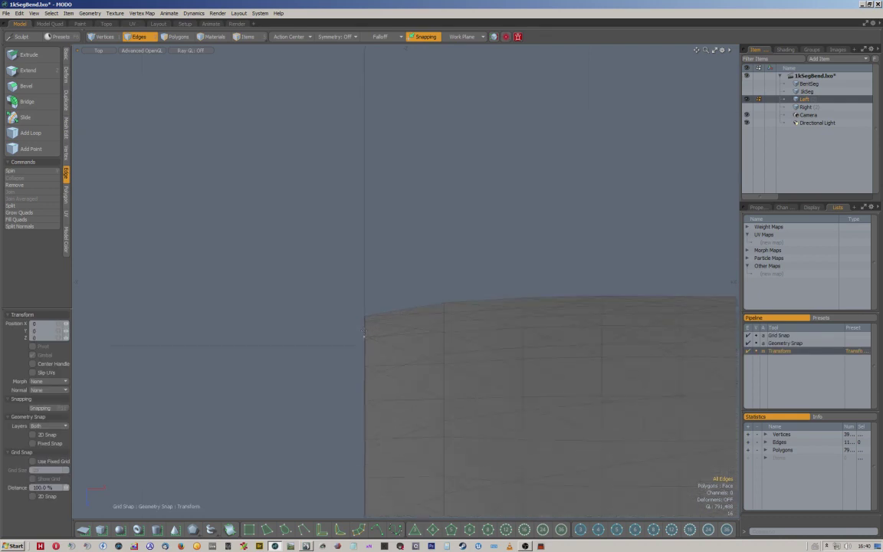
middle_drag(375, 280, 400, 297)
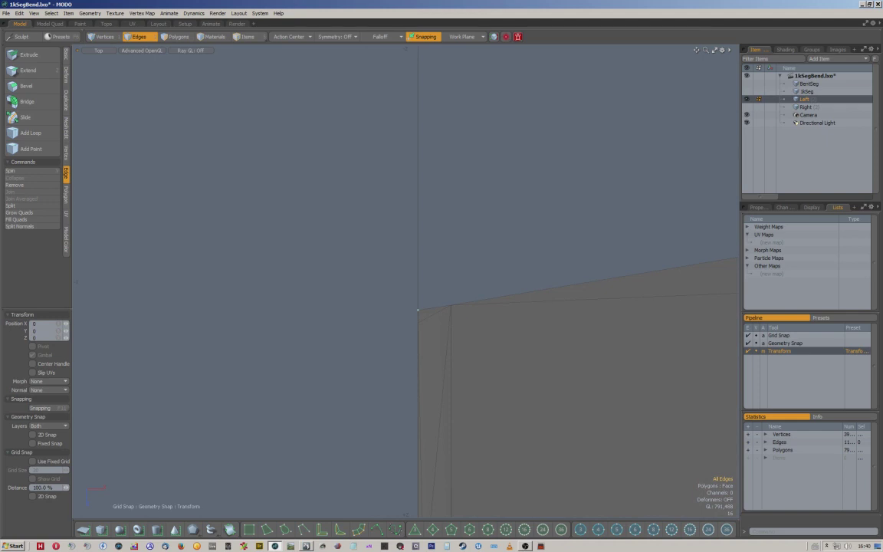
click(418, 309)
alt+shift+drag(418, 310, 370, 275)
scroll(353, 262, down, 3)
alt+shift+drag(324, 206, 342, 307)
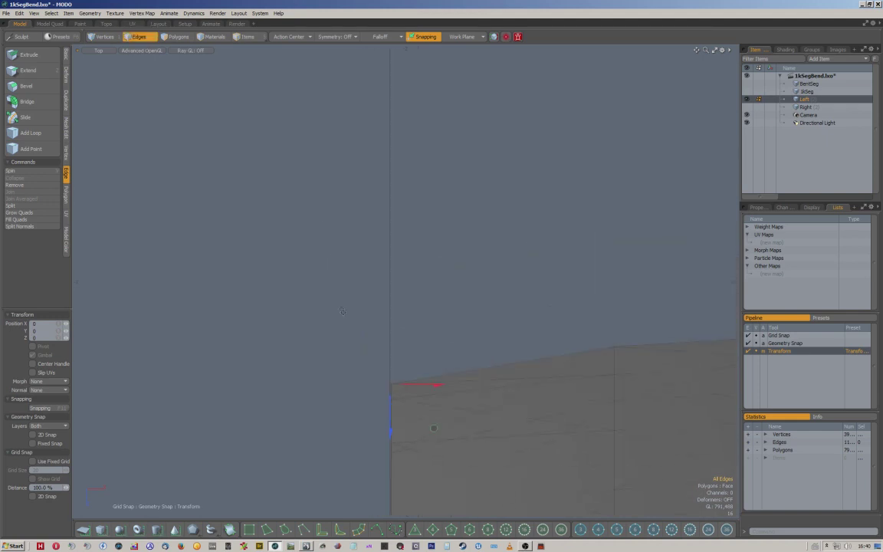
Step: Move the Left mesh -15.23 along Z so its upper outer corner snaps to the grid line, check the corner closely and drop the tool
scroll(342, 307, down, 6)
scroll(313, 222, down, 5)
alt+shift+drag(312, 222, 371, 334)
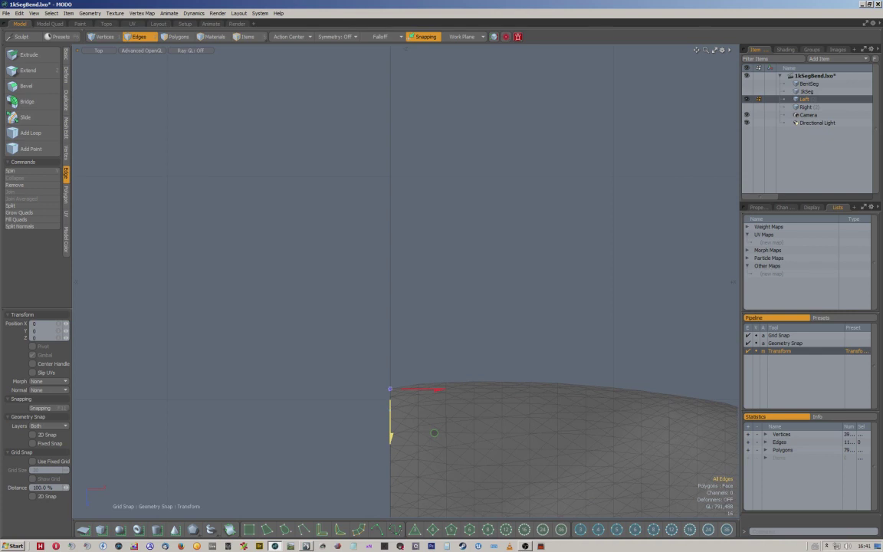
drag(391, 429, 391, 248)
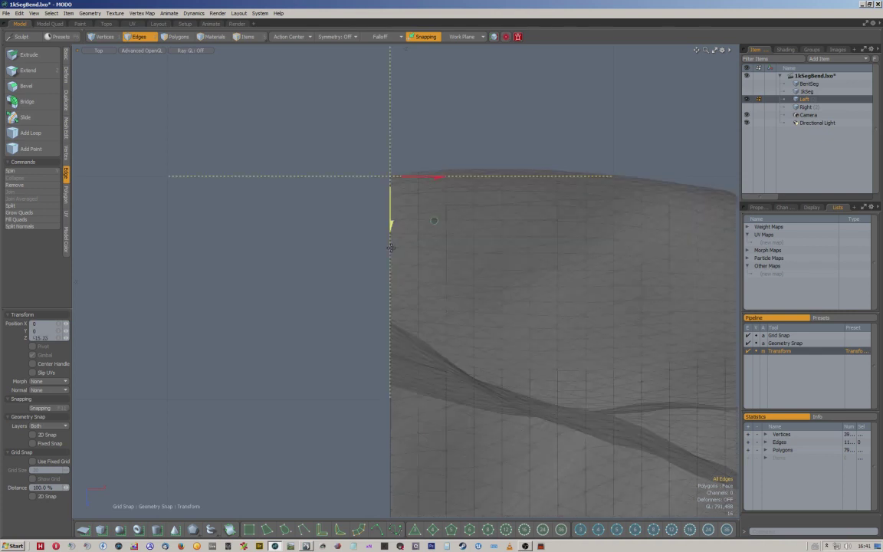
ctrl+alt+drag(389, 176, 567, 177)
alt+shift+drag(423, 198, 547, 239)
mouse_move(396, 269)
ctrl+alt+mouse_down()
mouse_move(420, 265)
mouse_move(374, 276)
mouse_move(382, 275)
ctrl+alt+mouse_up()
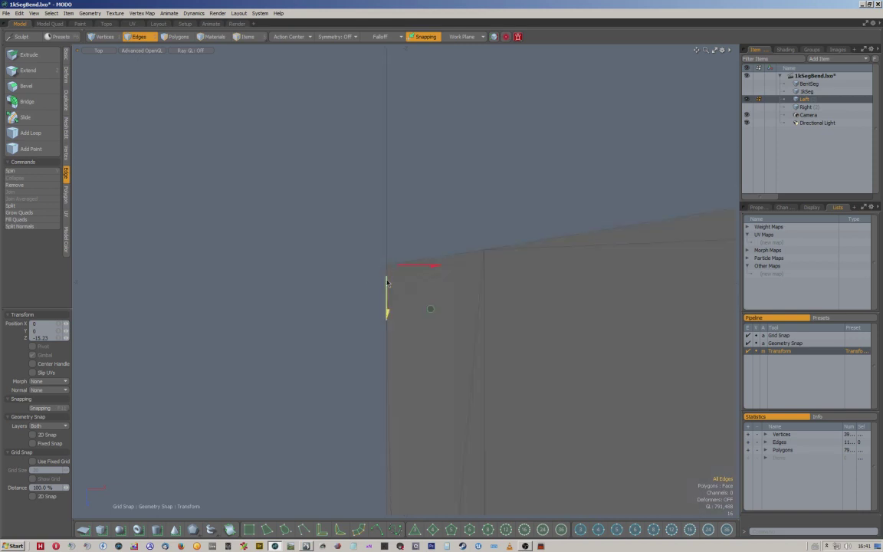
drag(387, 313, 385, 292)
key(q)
ctrl+alt+drag(374, 244, 329, 256)
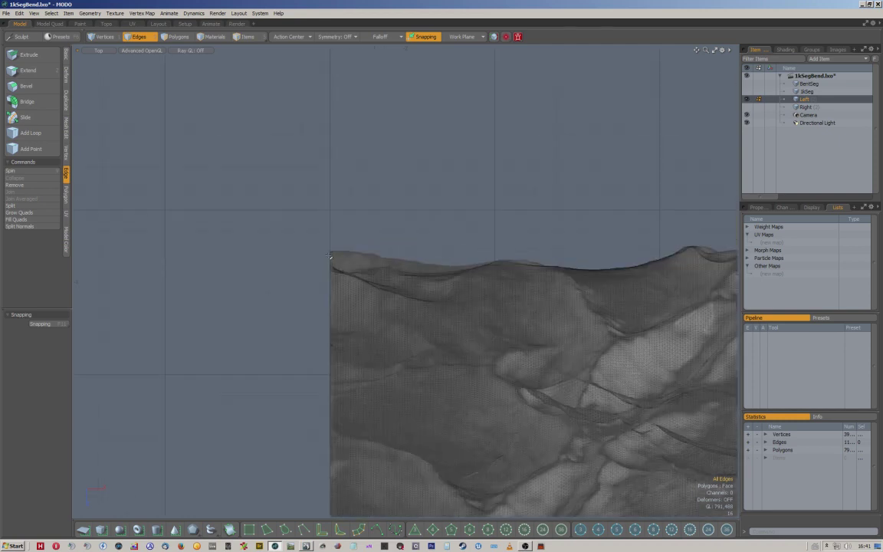
Step: Make Right the only active mesh, hide the Left mesh, and frame the Right mesh's upper outer corner
scroll(330, 255, down, 6)
alt+shift+drag(391, 241, 287, 79)
scroll(305, 163, down, 2)
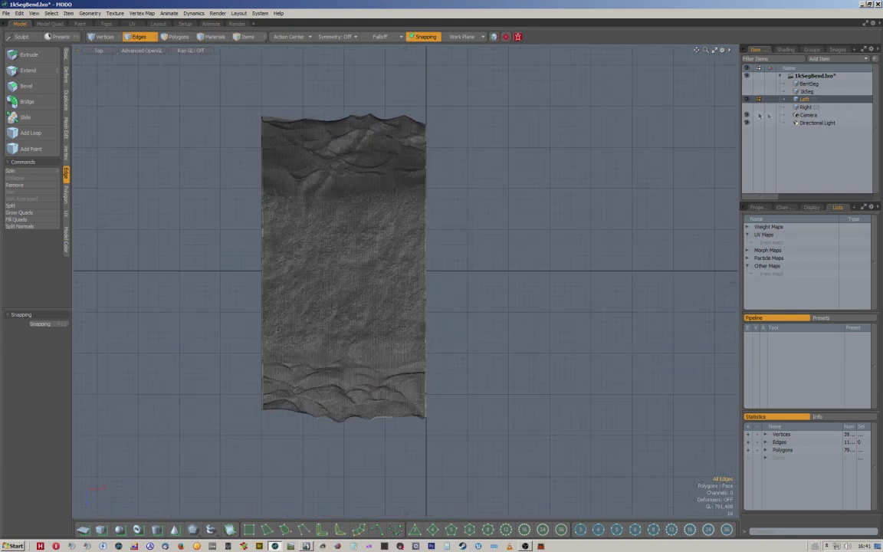
click(805, 108)
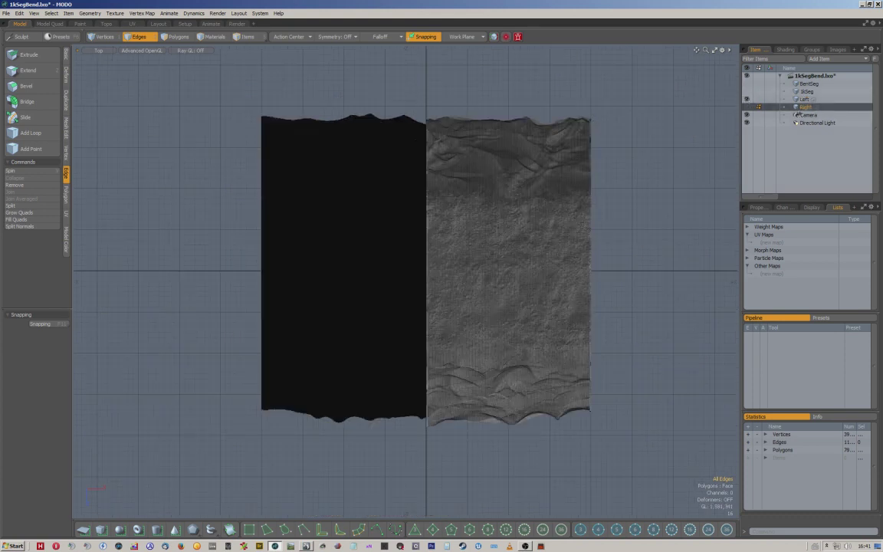
click(748, 100)
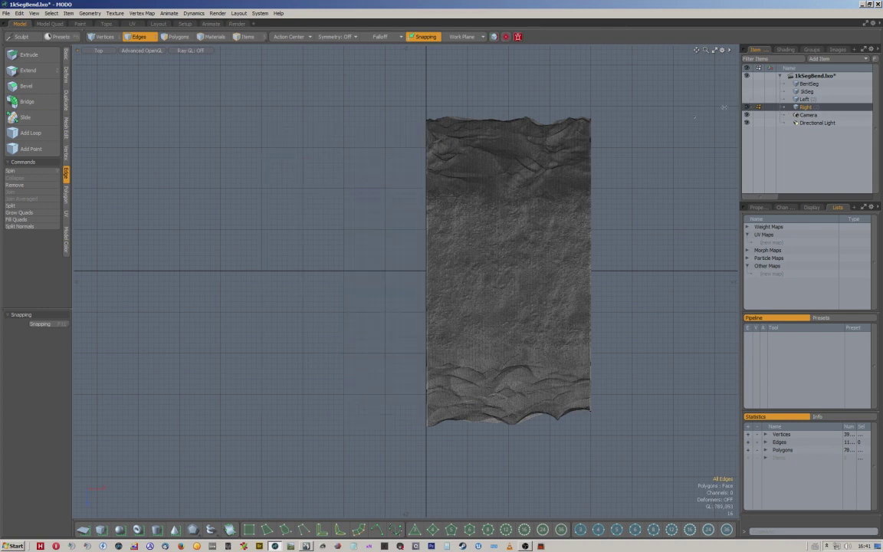
scroll(558, 124, up, 5)
scroll(558, 124, up, 5)
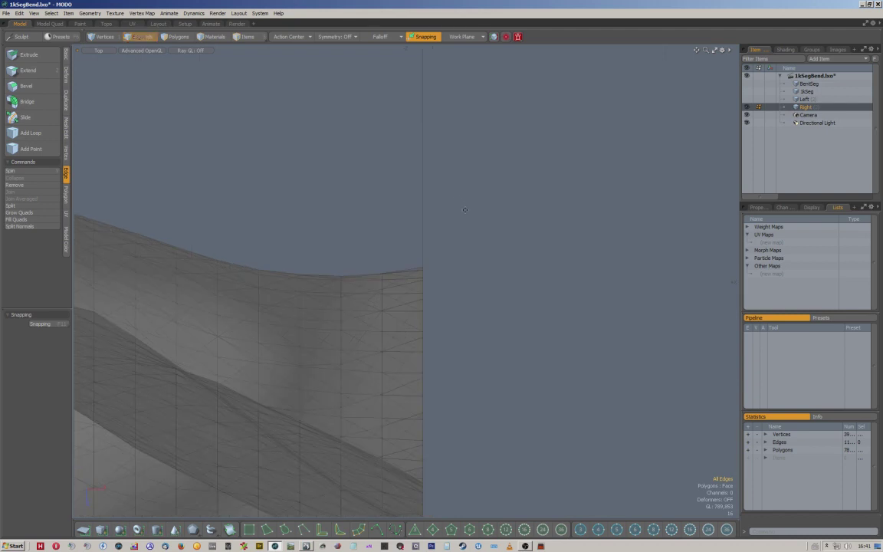
Step: Activate the Transform tool and snap its handle onto the Right mesh's upper outer corner vertex
alt+shift+drag(466, 209, 479, 223)
scroll(457, 289, up, 4)
key(2)
alt+drag(451, 270, 462, 335)
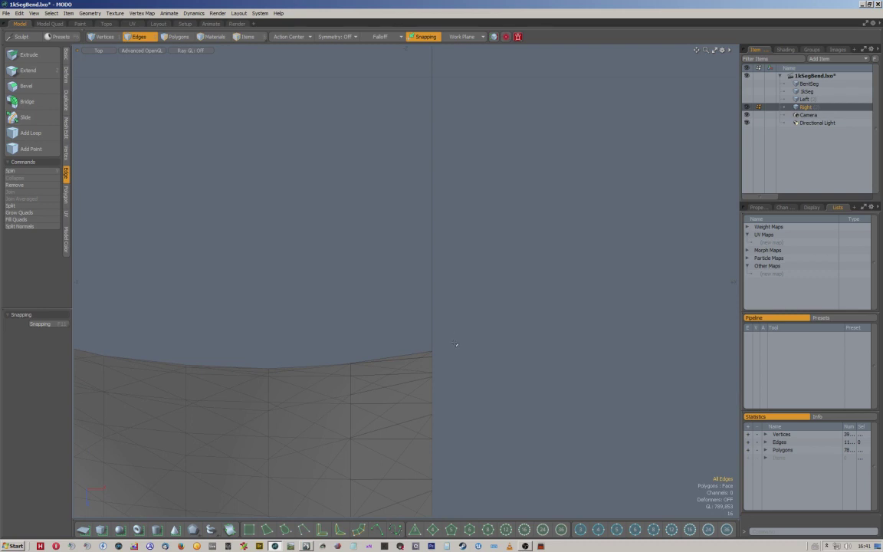
key(y)
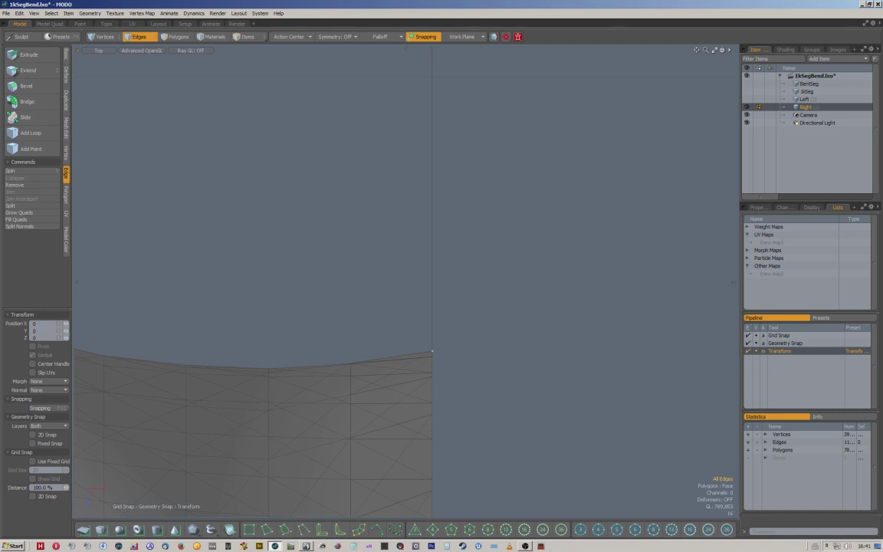
click(432, 353)
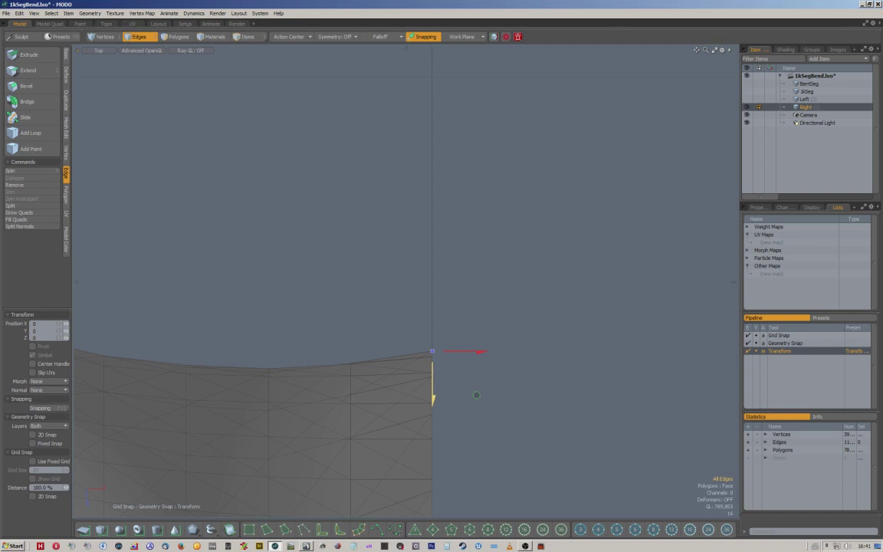
Step: Move the Right mesh -6.66 along Z so its upper outer corner snaps to the grid line, and drop the tool
drag(433, 387, 433, 282)
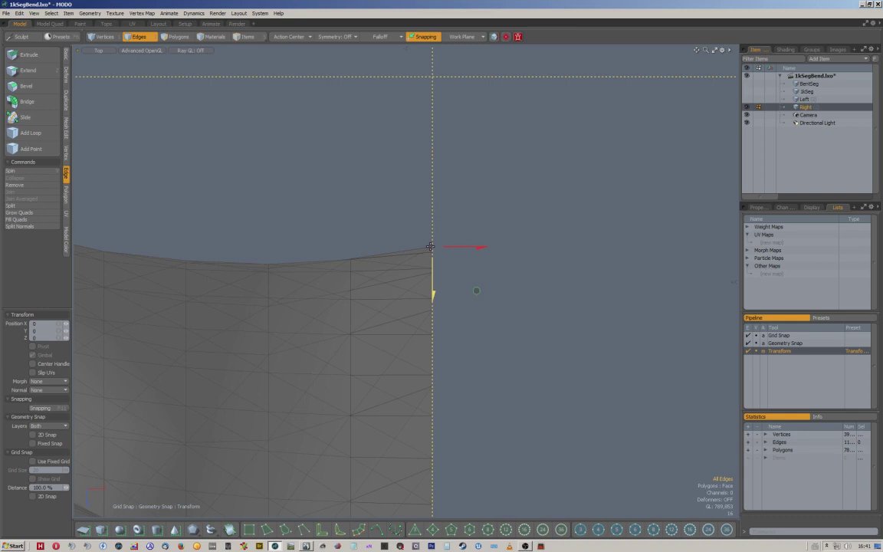
drag(430, 246, 518, 187)
alt+shift+drag(518, 188, 514, 220)
ctrl+alt+drag(440, 265, 419, 190)
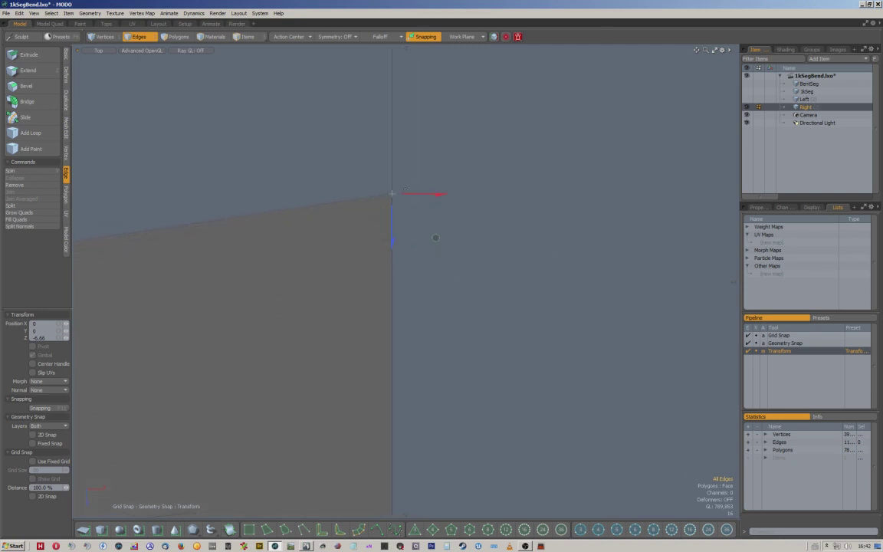
key(space)
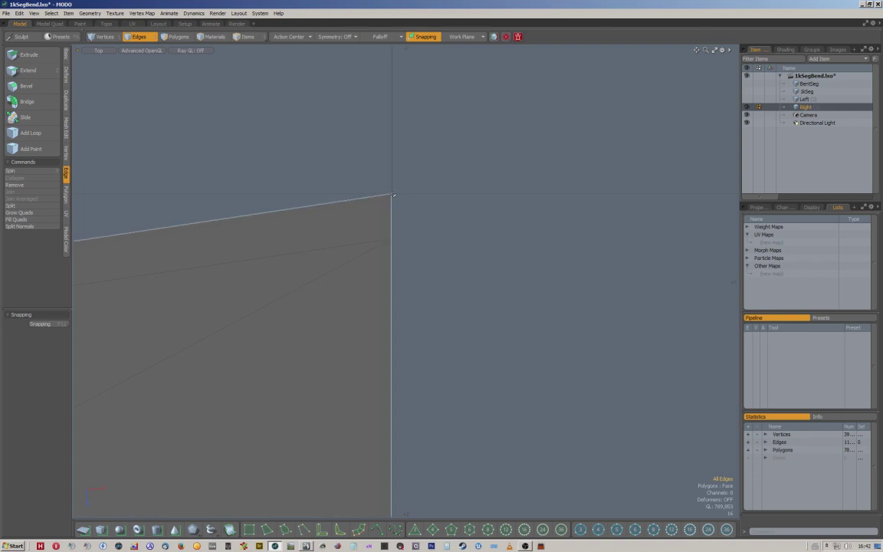
Step: Show the Left mesh again, select both halves, and view them in the Perspective view
scroll(416, 193, down, 8)
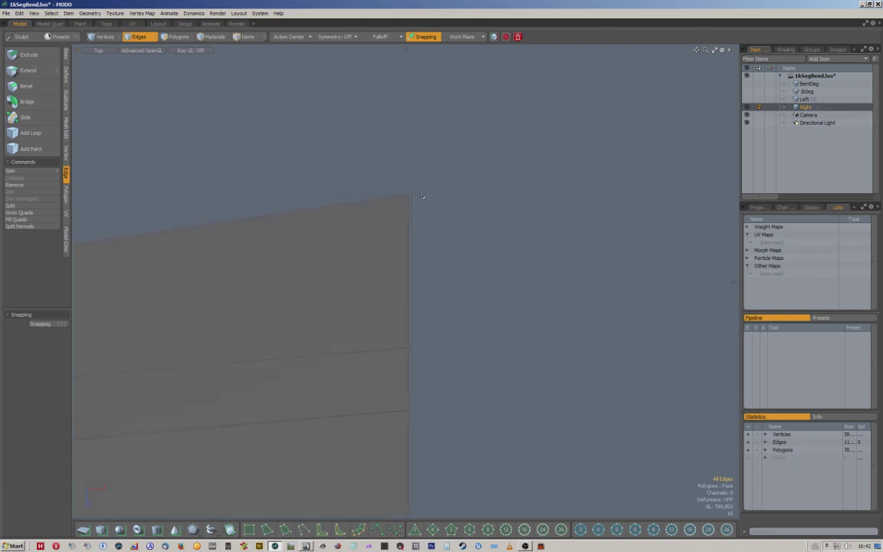
mouse_move(422, 193)
alt+mouse_down()
mouse_move(461, 207)
mouse_move(505, 193)
mouse_move(530, 156)
mouse_move(517, 145)
mouse_move(489, 170)
alt+mouse_up()
scroll(504, 192, down, 3)
scroll(517, 144, down, 3)
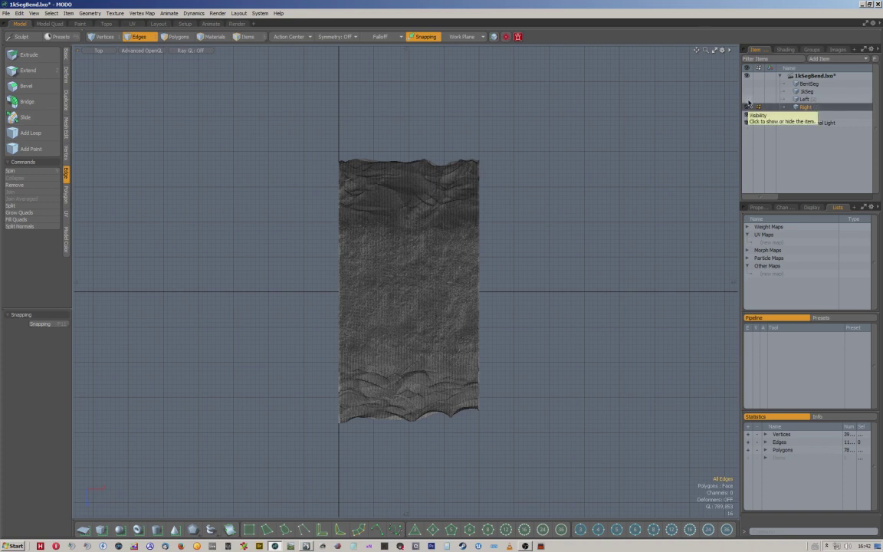
click(747, 107)
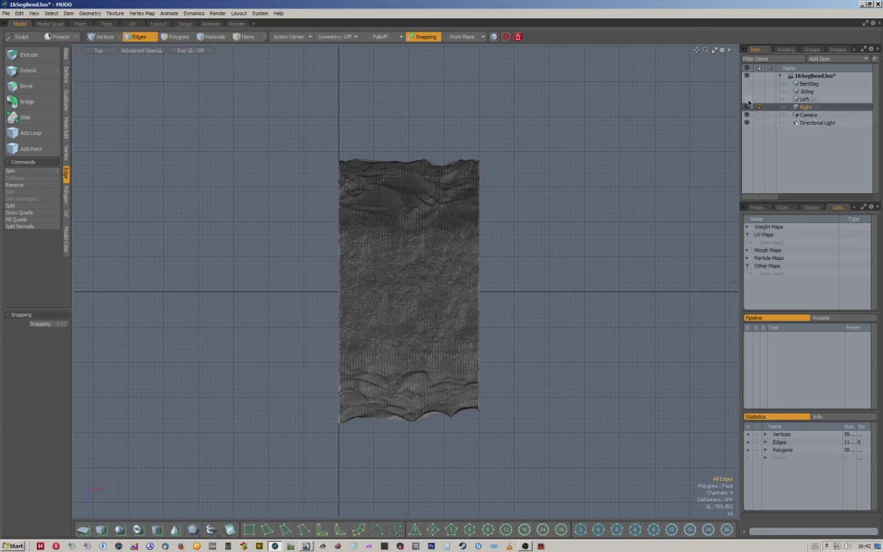
ctrl+click(804, 99)
key(ctrl+space)
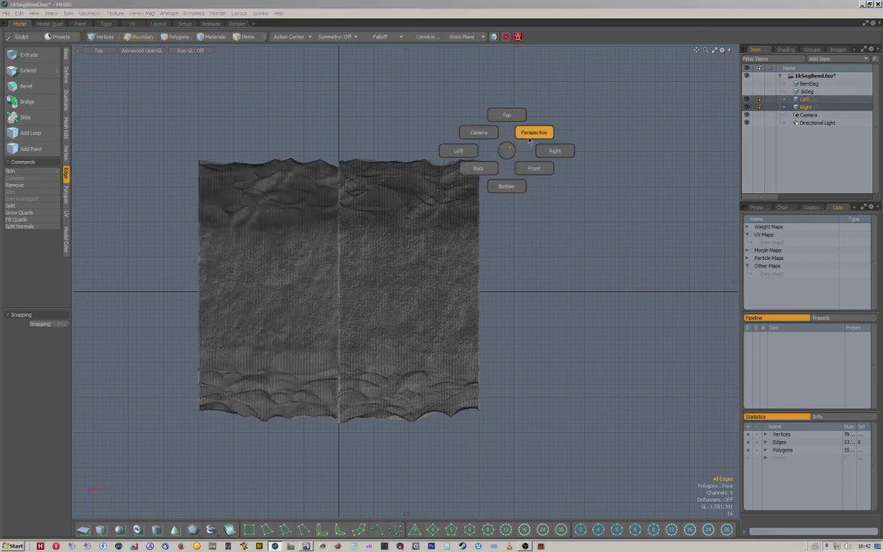
click(528, 140)
alt+drag(601, 191, 543, 200)
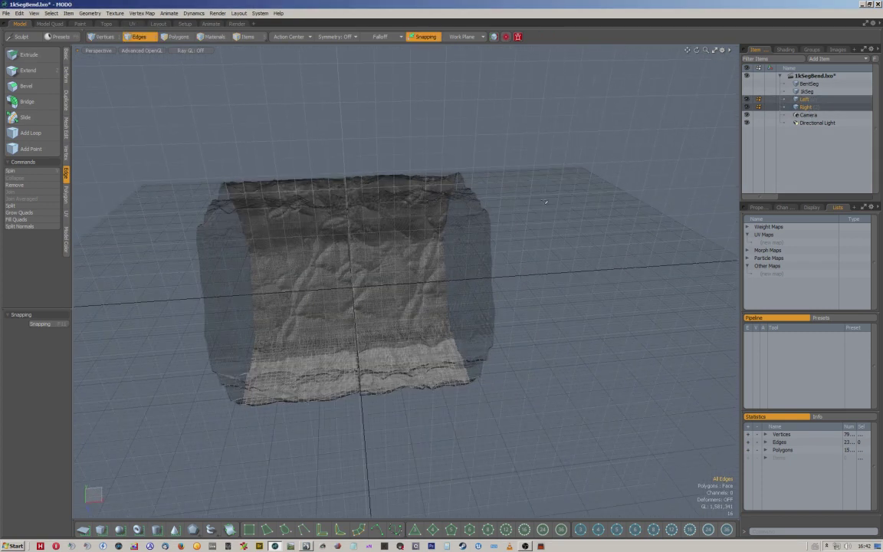
Step: Set the grid size to 512 and examine the seam between the two halves from several angles
key(grave)
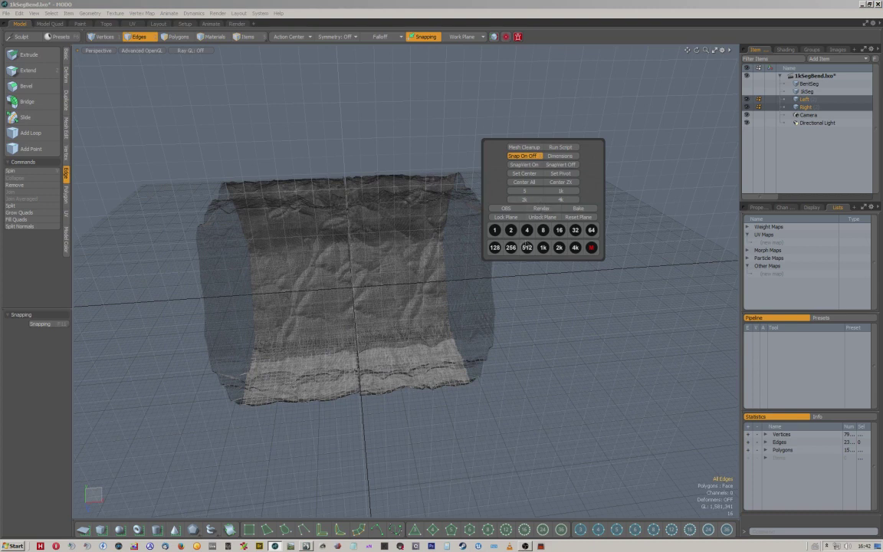
alt+drag(473, 225, 380, 160)
scroll(415, 251, up, 10)
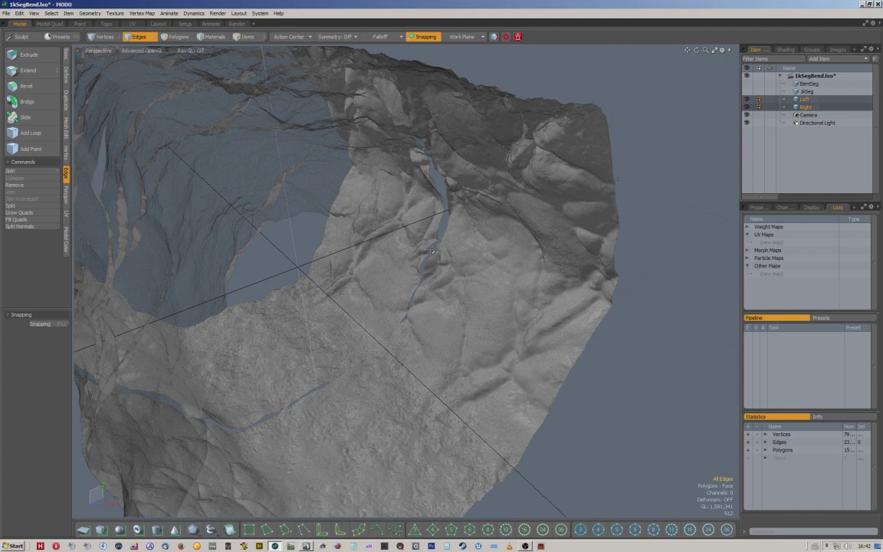
scroll(417, 253, down, 10)
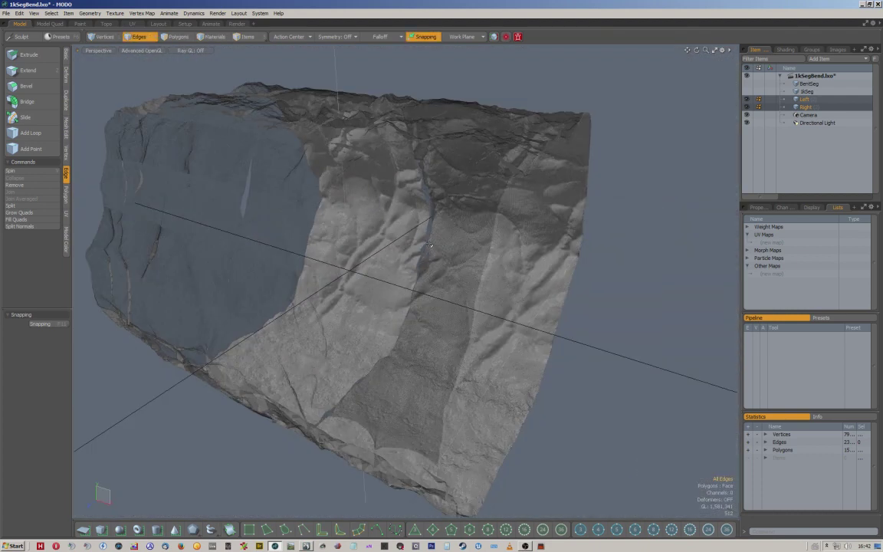
alt+drag(418, 251, 461, 247)
scroll(408, 228, down, 3)
alt+drag(408, 228, 444, 279)
scroll(438, 257, down, 5)
scroll(444, 261, up, 5)
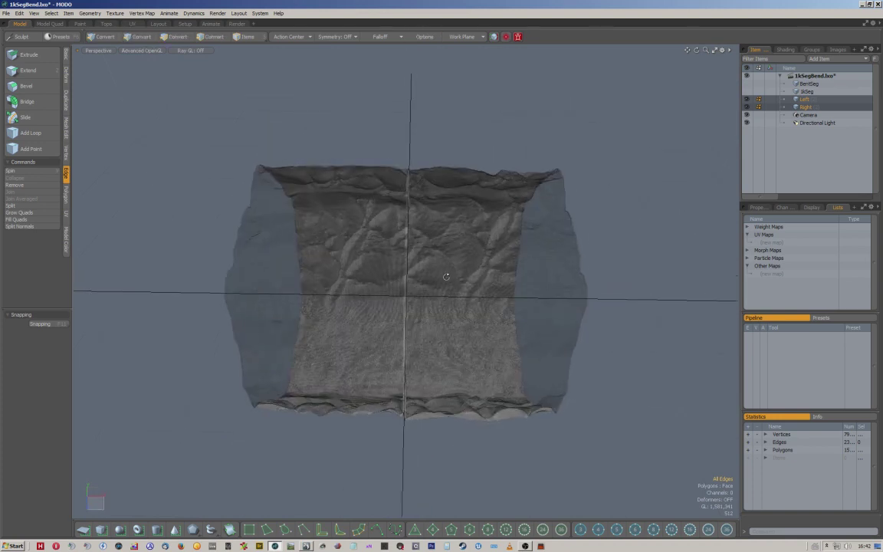
Step: Make Right the only active mesh and copy all of its polygons
click(795, 107)
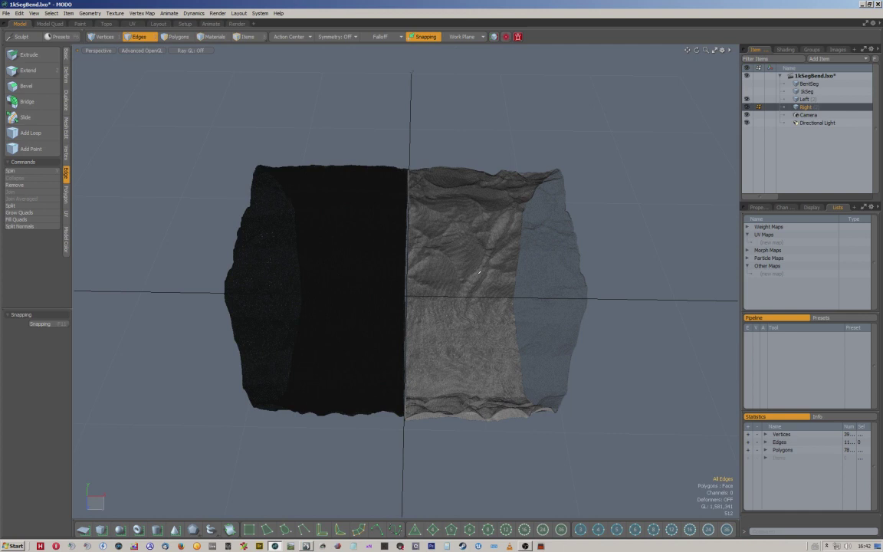
key(3)
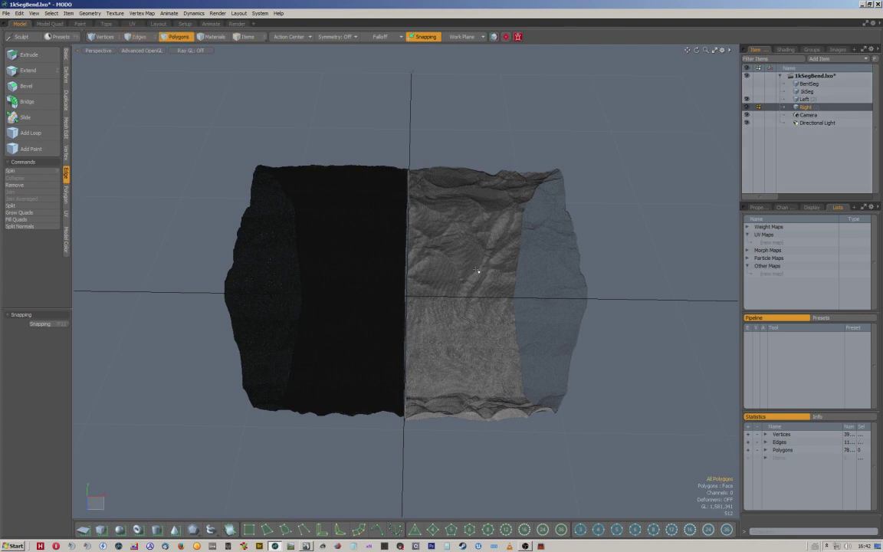
double_click(476, 269)
key(ctrl)
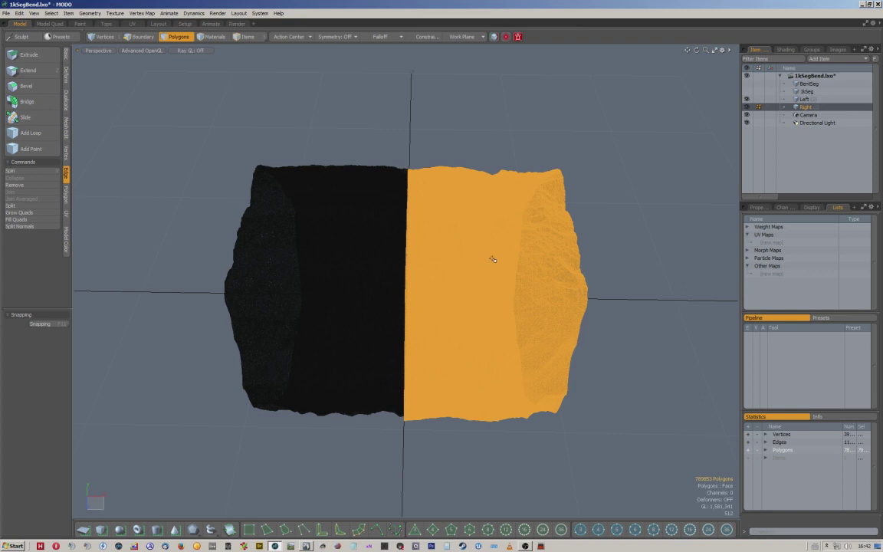
key(ctrl+c)
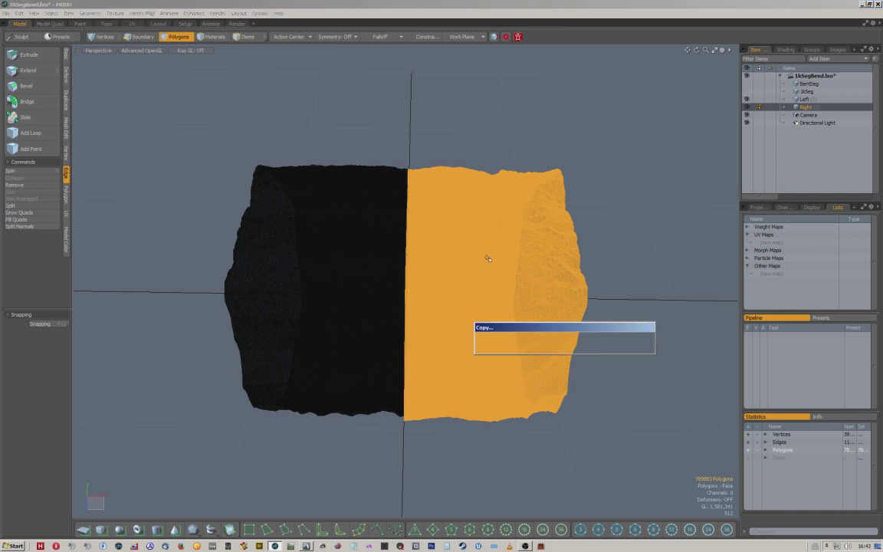
Step: Paste the copied polygons into the Left mesh, and make Right the active mesh again
click(804, 100)
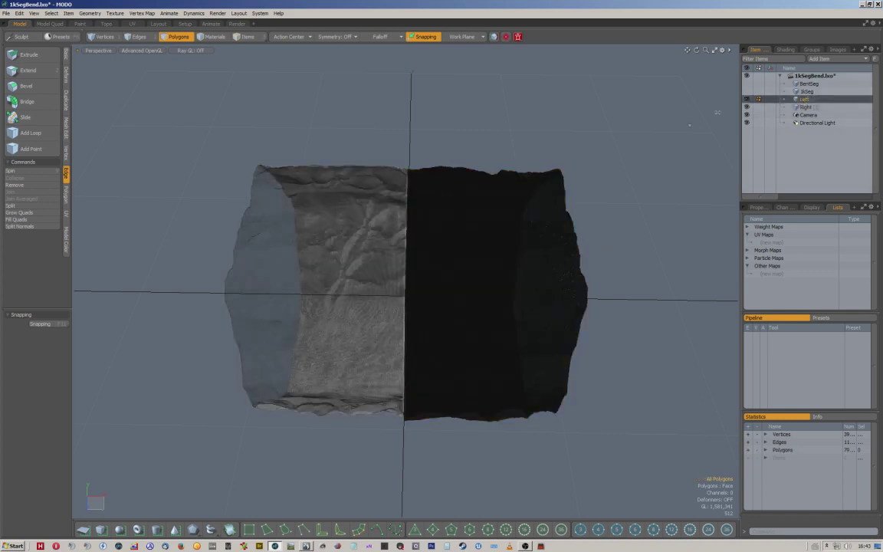
key(ctrl+v)
key(ctrl+v)
shift+click(803, 107)
click(804, 108)
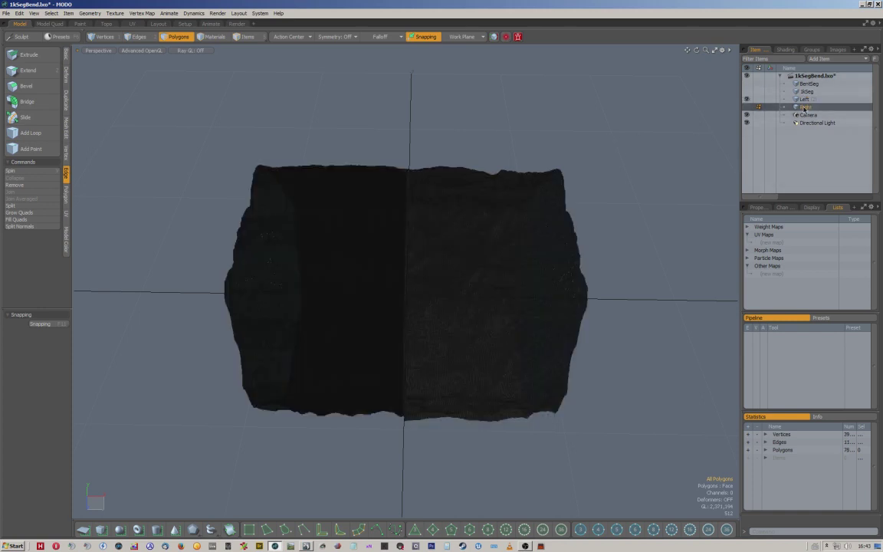
Step: Delete the Right mesh item and make the combined Left mesh active
key(Delete)
click(804, 100)
mouse_move(547, 134)
alt+mouse_down()
mouse_move(567, 146)
mouse_move(538, 136)
alt+mouse_up()
ctrl+alt+drag(513, 148, 478, 151)
mouse_move(478, 151)
alt+shift+mouse_down()
mouse_move(469, 166)
mouse_move(487, 142)
alt+shift+mouse_up()
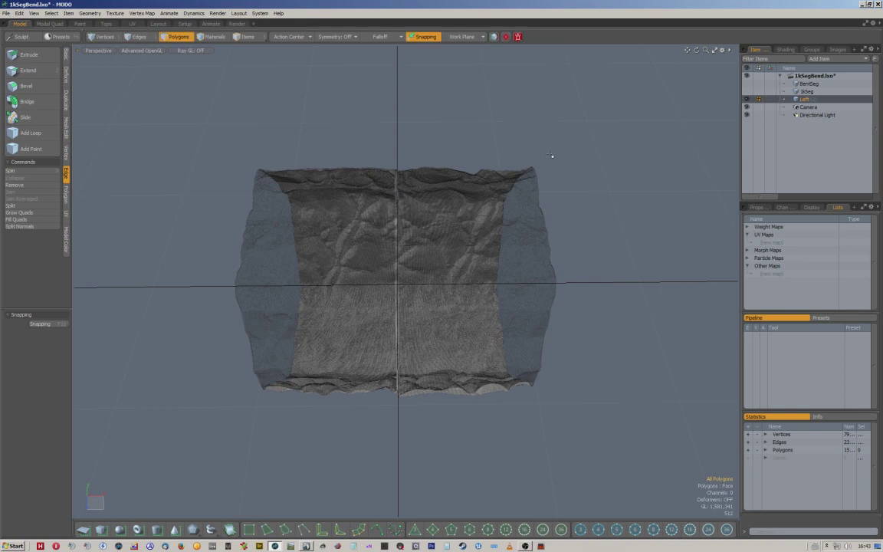
Step: Check the overall dimensions of the combined mesh with the Dimensions overlay, and turn the overlay off again
key(ctrl+space)
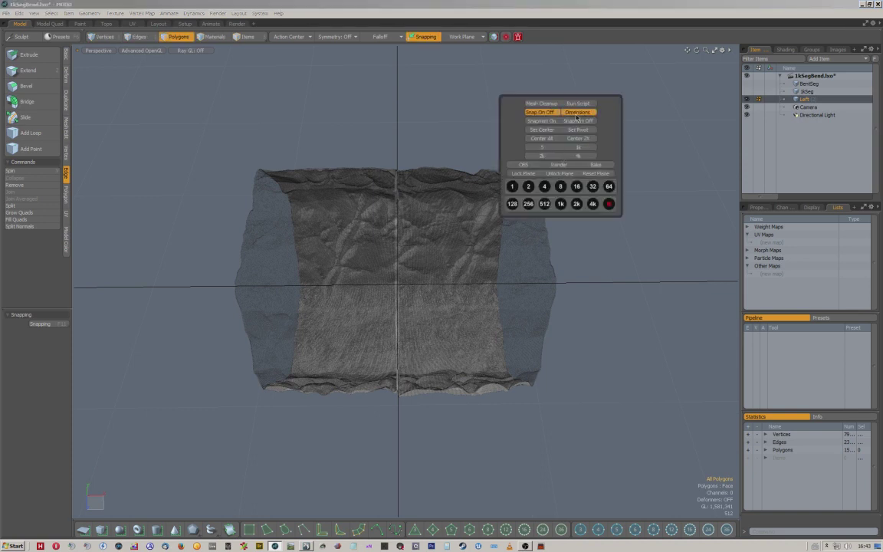
click(576, 114)
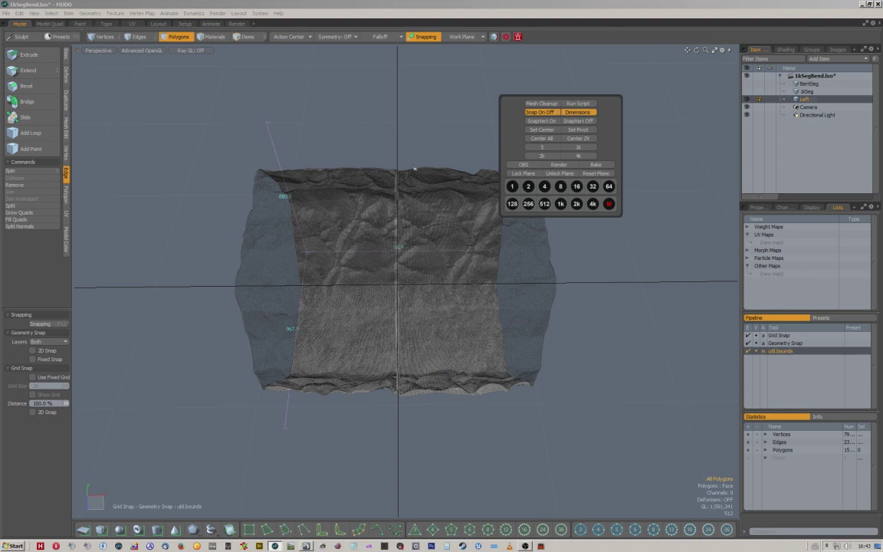
alt+drag(407, 148, 699, 115)
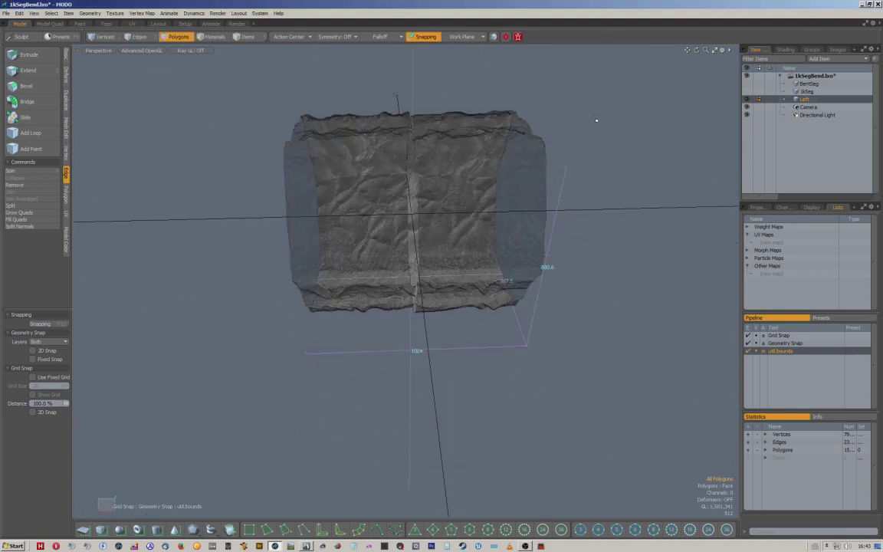
key(space)
click(614, 74)
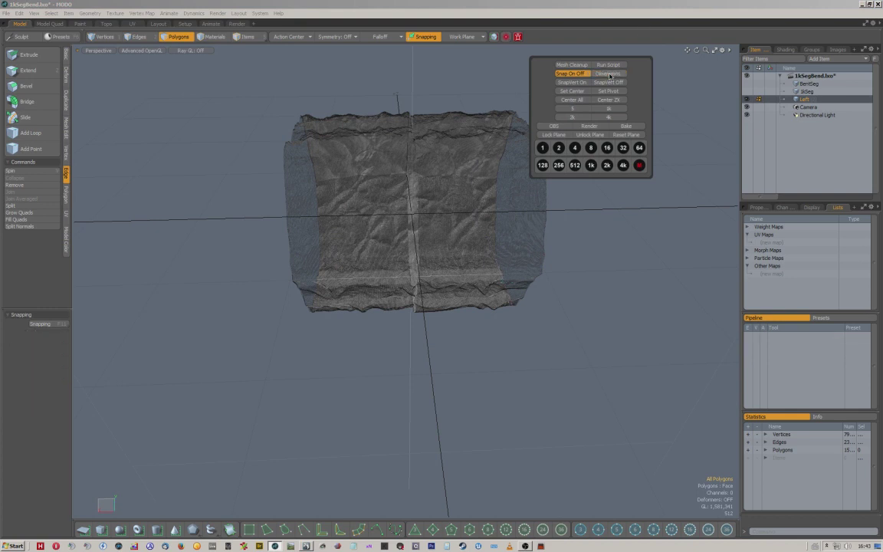
click(661, 3)
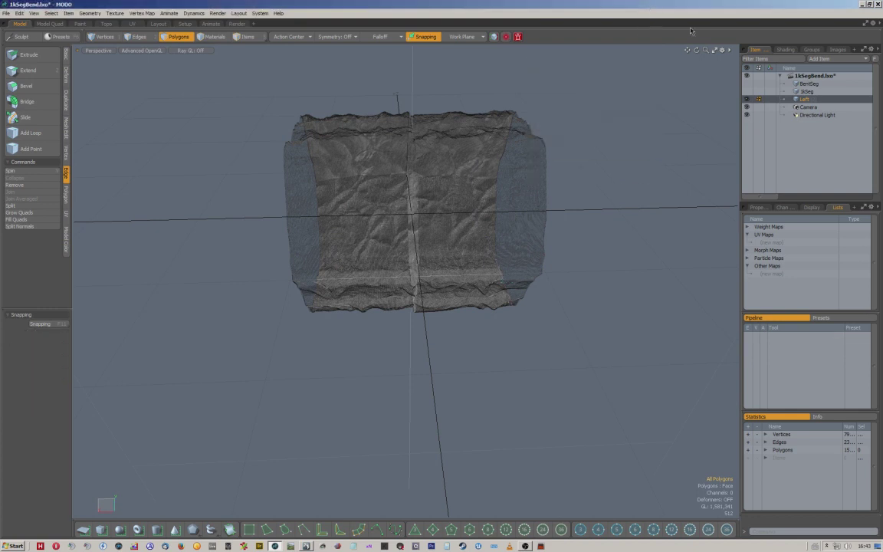
Step: Export the Left mesh as a Wavefront OBJ named HPtest into the TExtures folder, and return to polygon selection
right_click(804, 100)
click(804, 123)
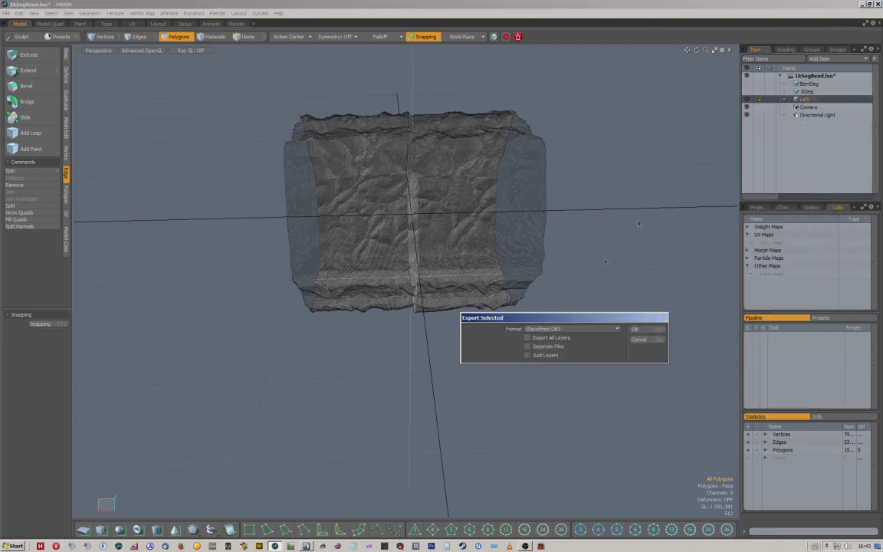
click(635, 330)
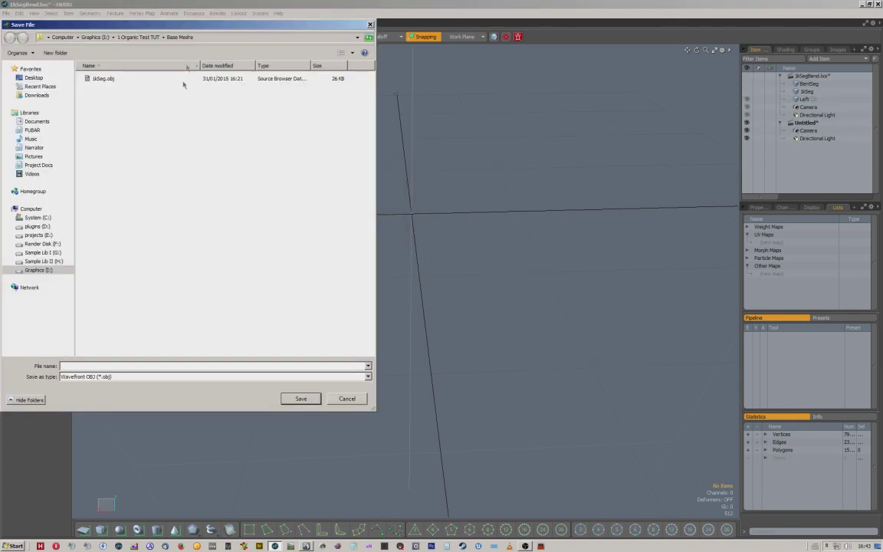
click(131, 36)
double_click(101, 118)
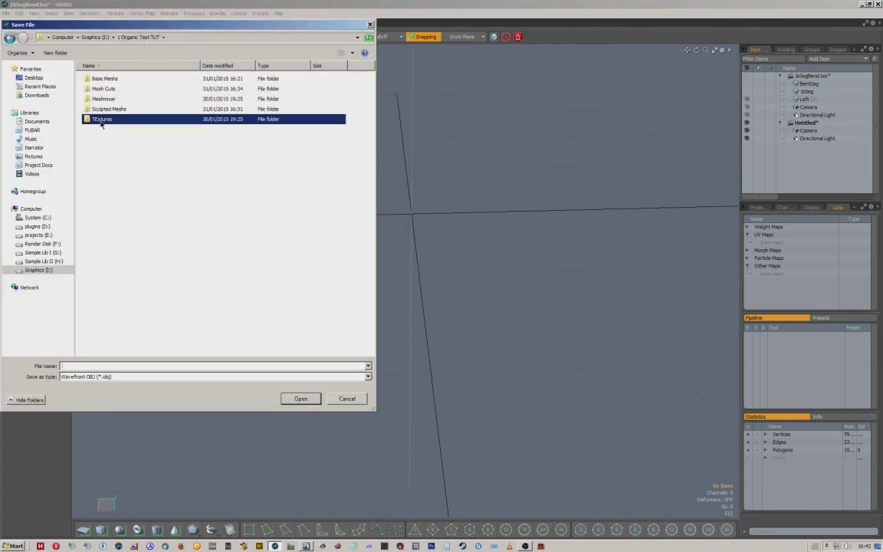
click(75, 366)
text(HPtest)
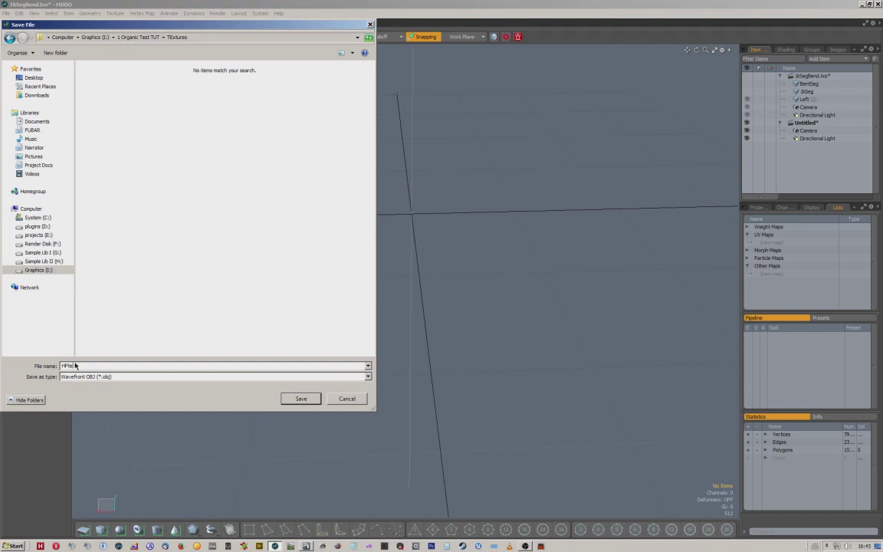
click(302, 399)
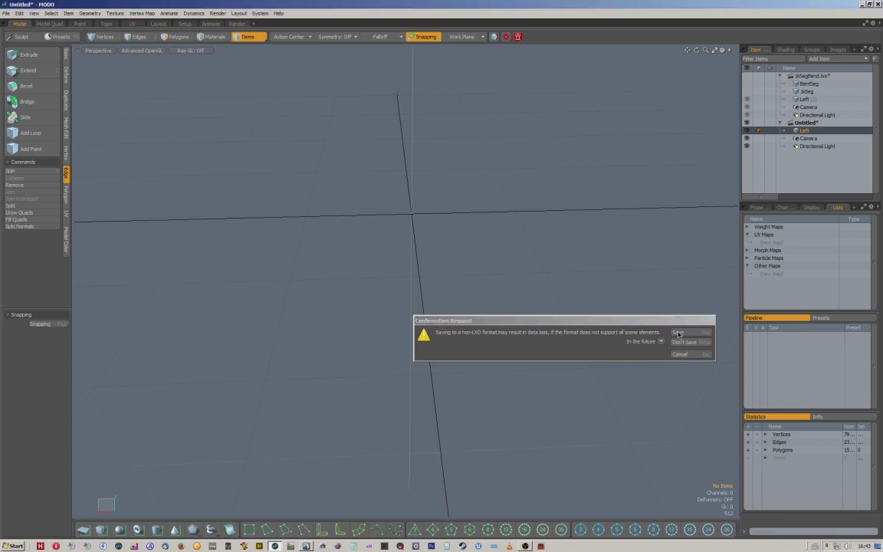
click(677, 332)
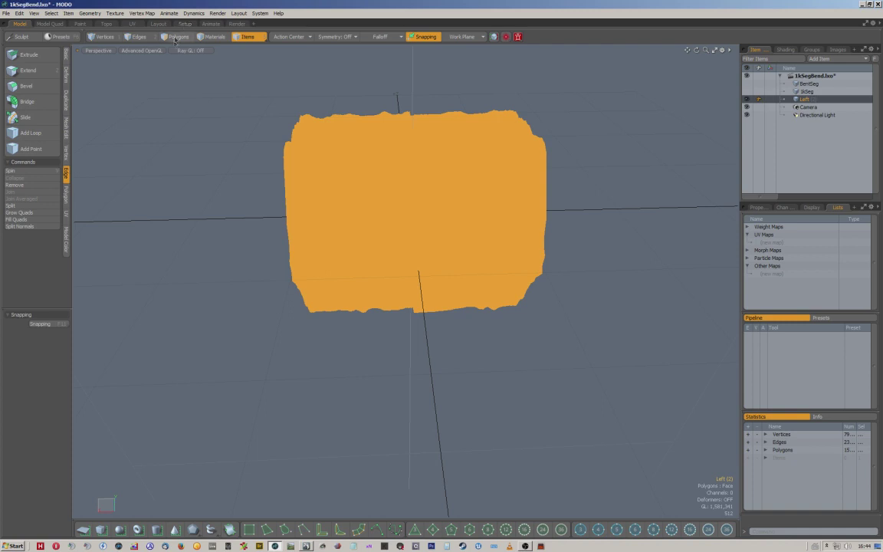
click(175, 38)
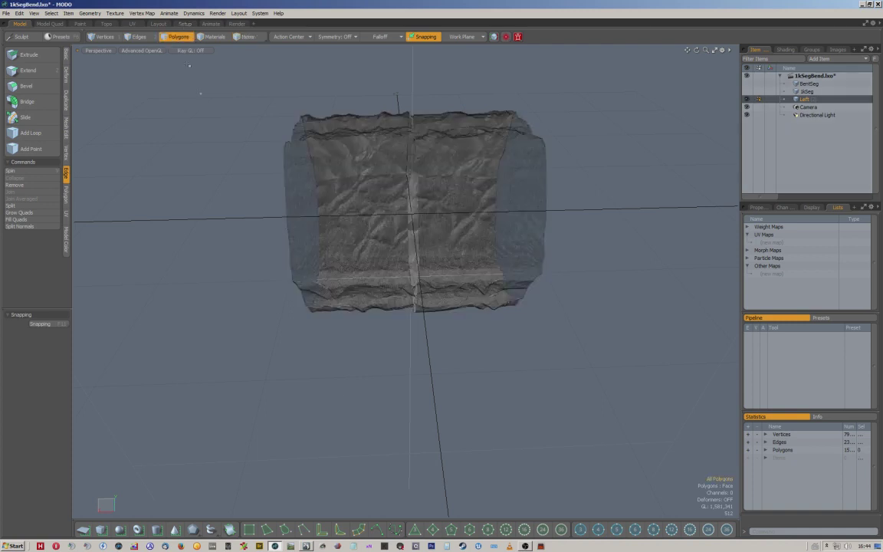
Step: Switch to Marmoset Toolbag, maximize it, and import HPtest.obj into the scene
click(401, 547)
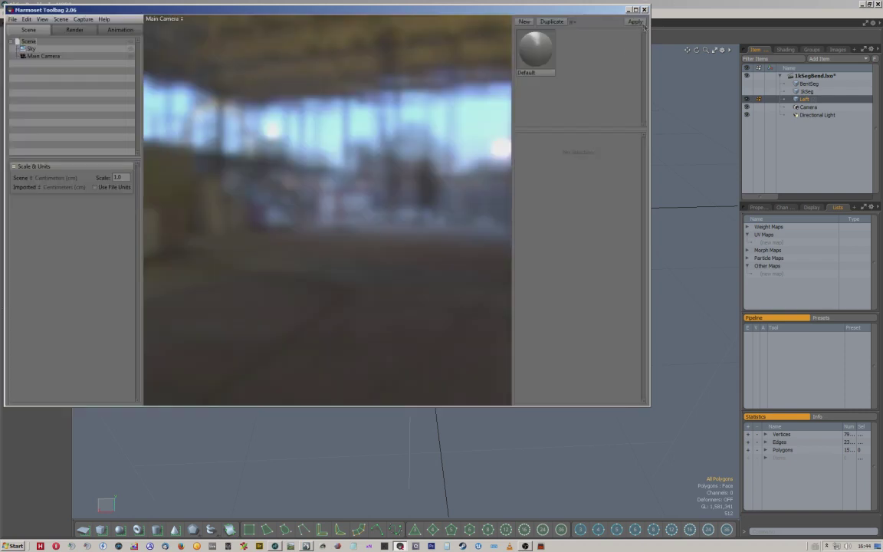
double_click(575, 10)
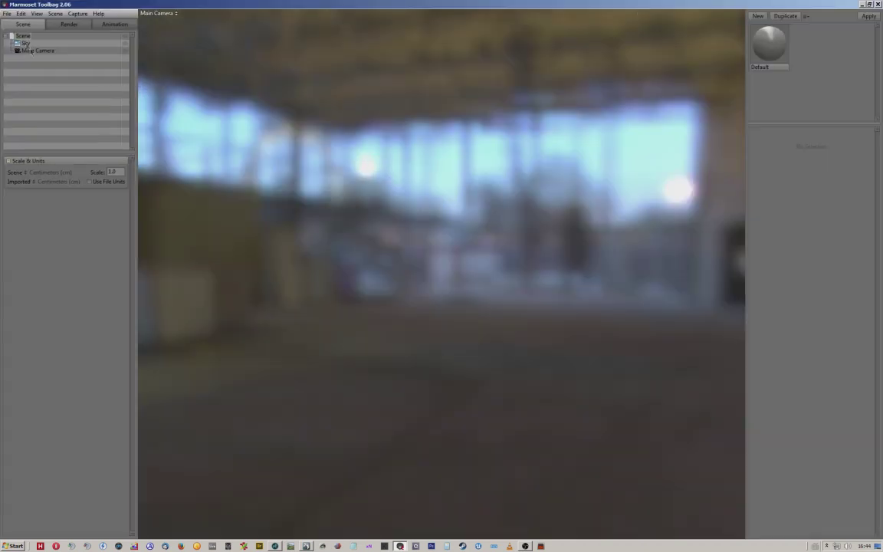
click(11, 15)
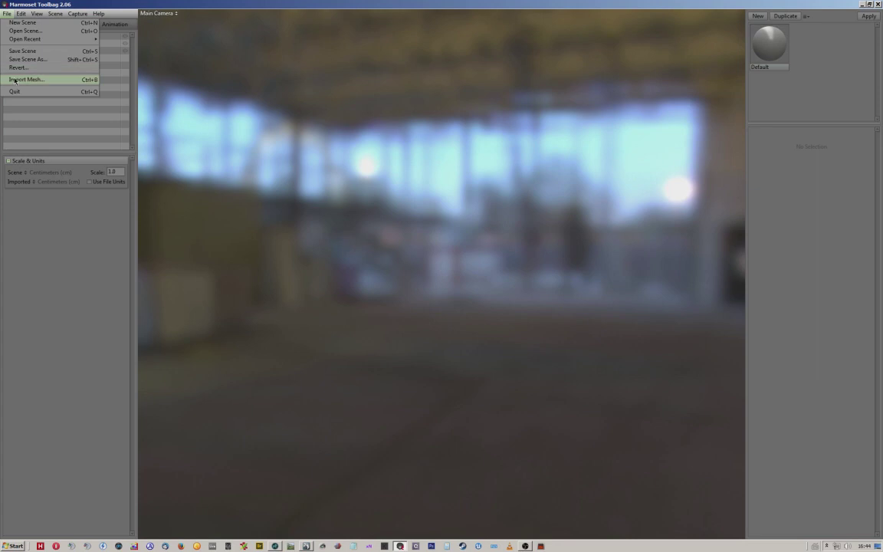
click(14, 80)
double_click(105, 85)
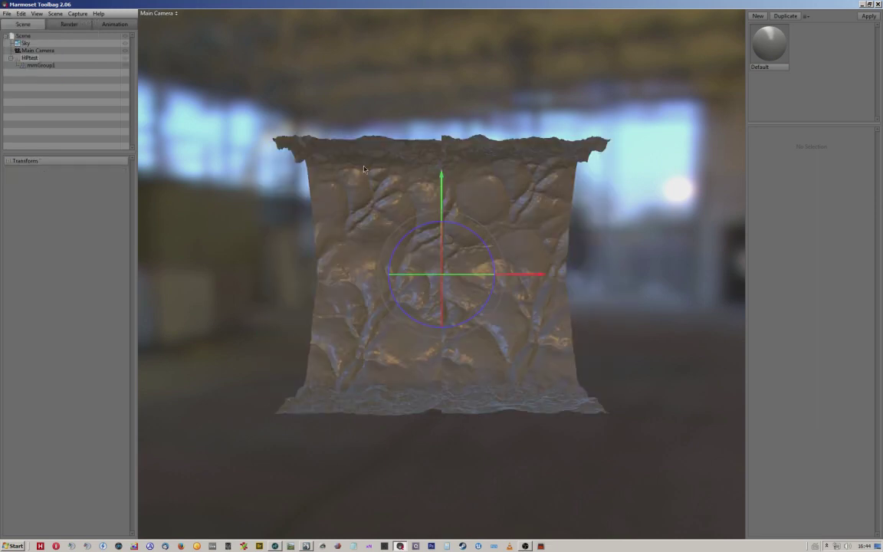
drag(387, 200, 384, 234)
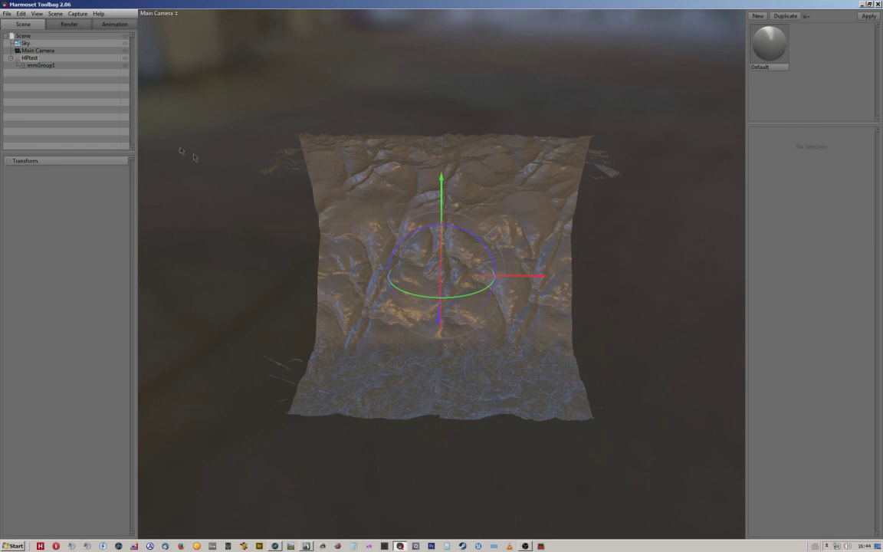
Step: Set the scene's sky lighting to the Grace Cathedral preset
click(56, 13)
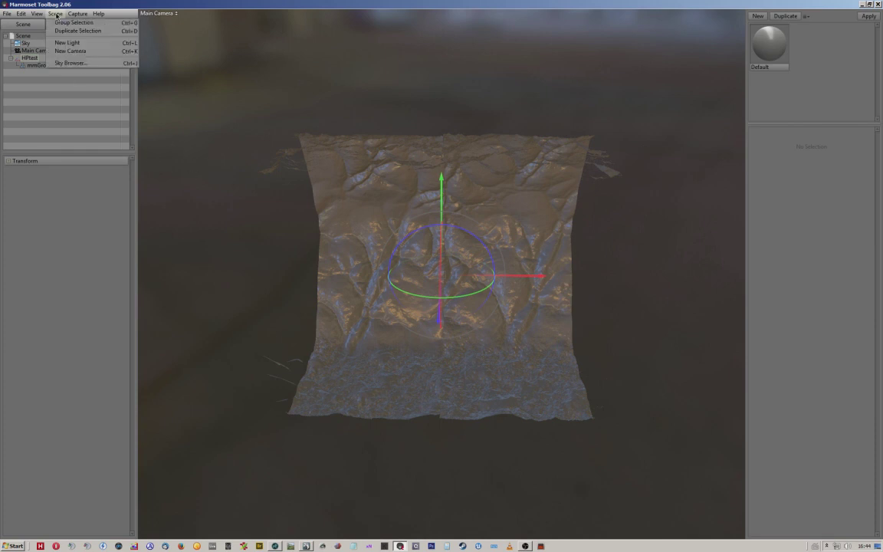
click(75, 64)
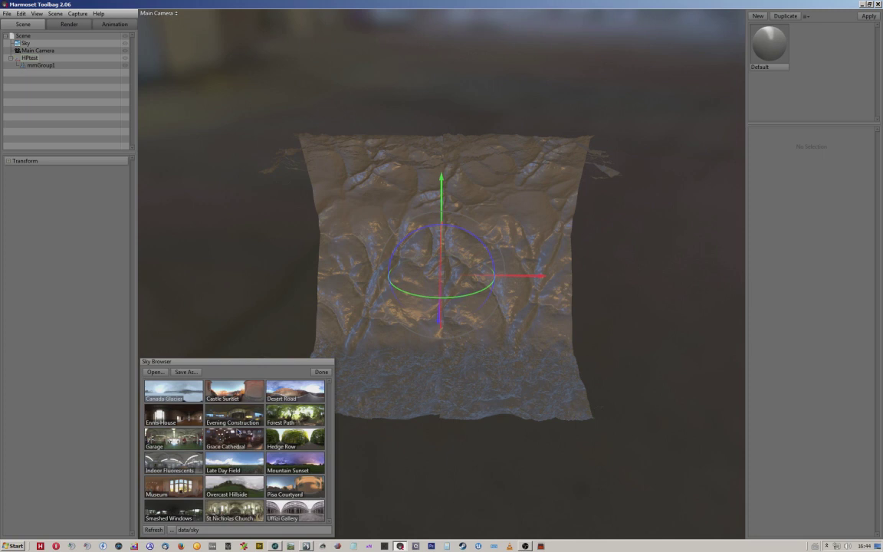
click(239, 436)
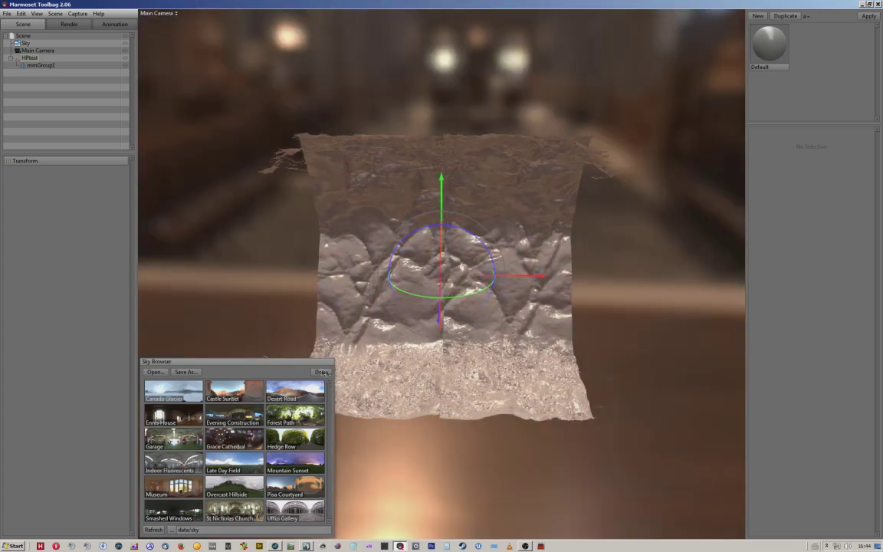
click(322, 371)
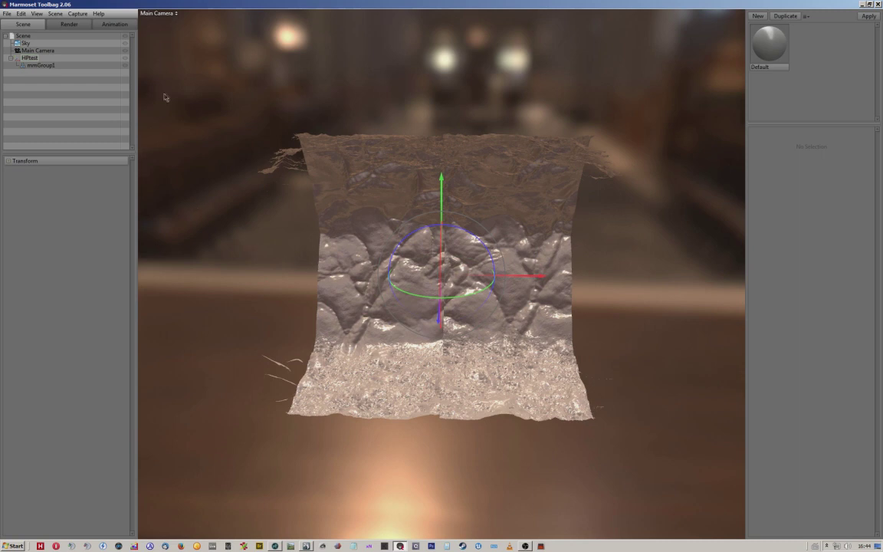
Step: Import HPtest.obj a second time as a duplicate tunnel segment
click(8, 14)
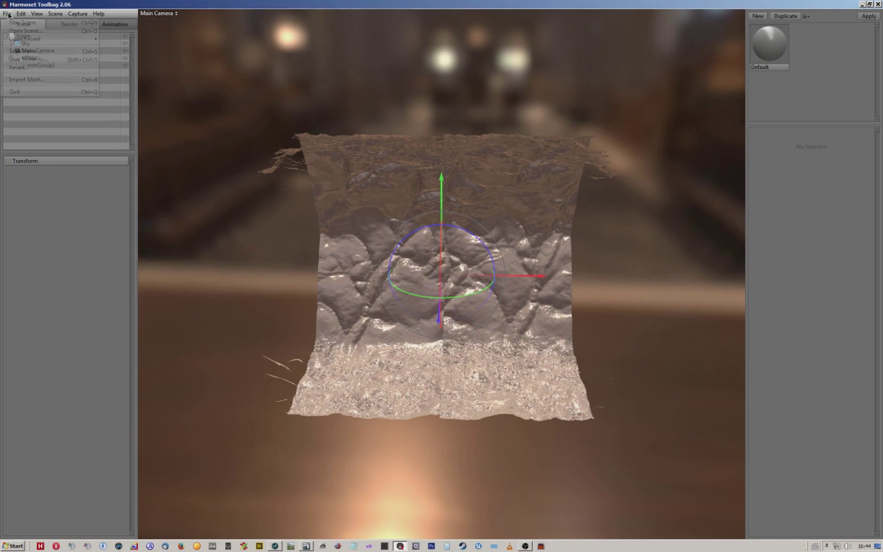
click(23, 76)
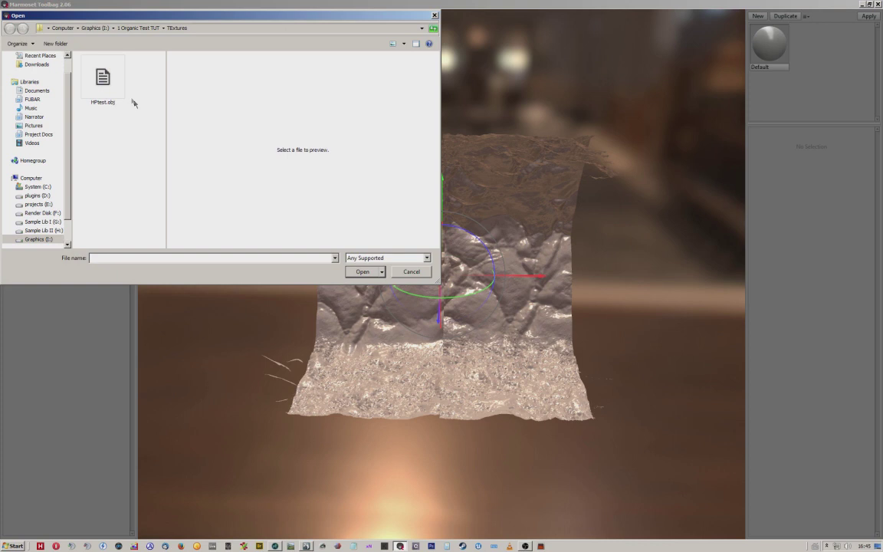
double_click(111, 90)
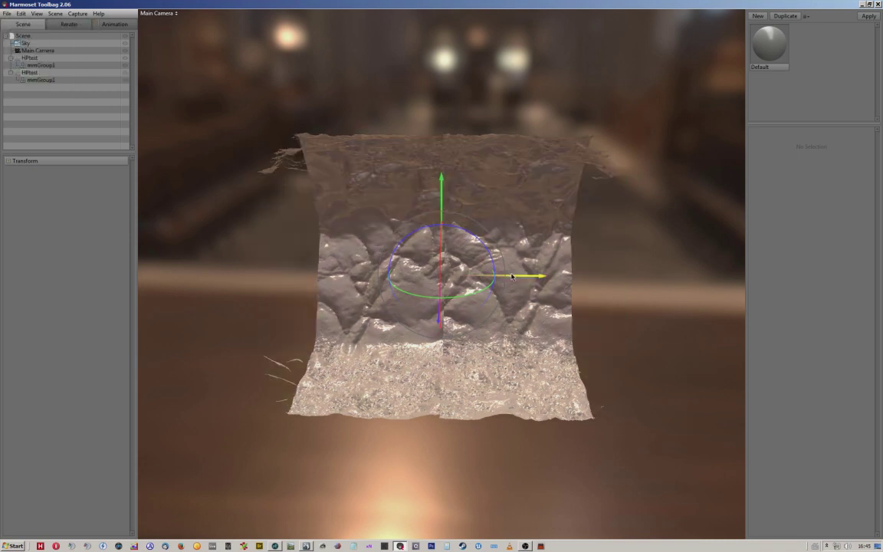
Step: Move the second HPtest segment beside the first and set its X position to 1024
drag(512, 278, 826, 279)
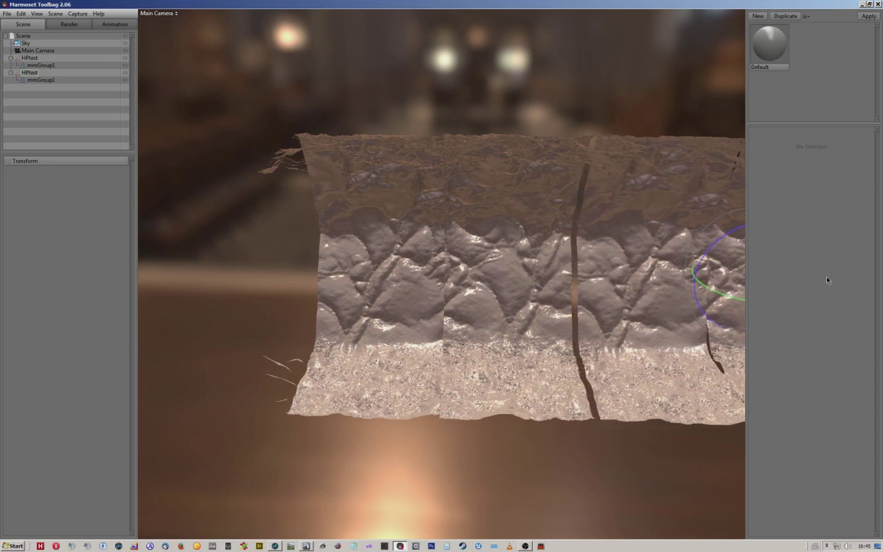
click(10, 161)
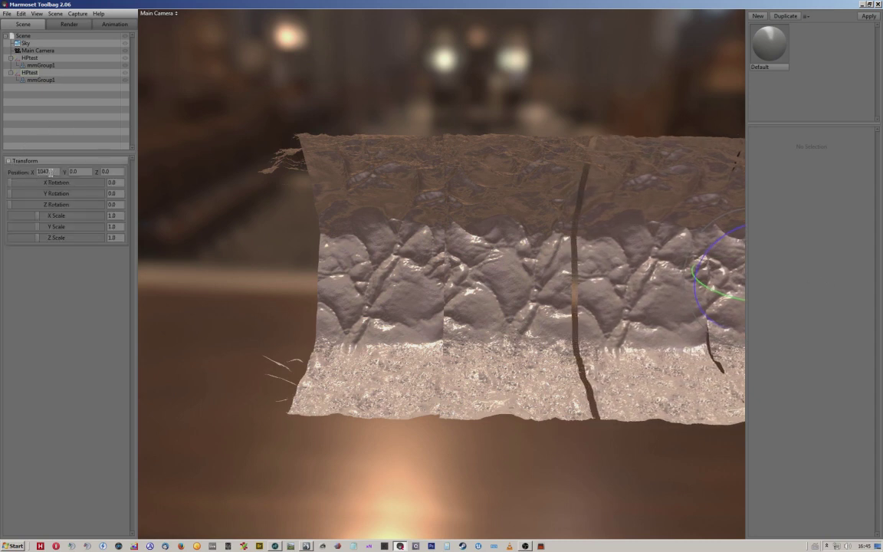
drag(50, 173, 38, 175)
text(102)
key(Return)
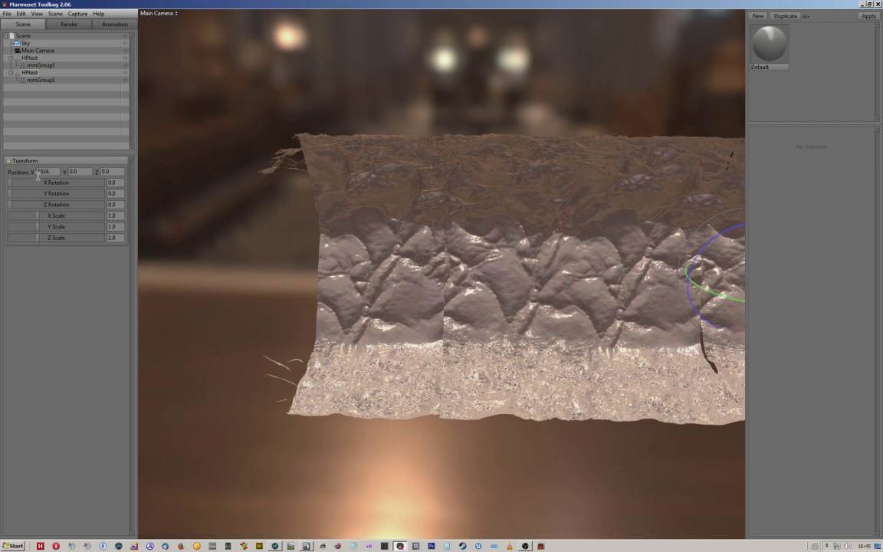
Step: Examine the join between the two tunnel segments up close, along both the rock wall and the floor
middle_drag(470, 239, 332, 232)
right_drag(427, 317, 530, 370)
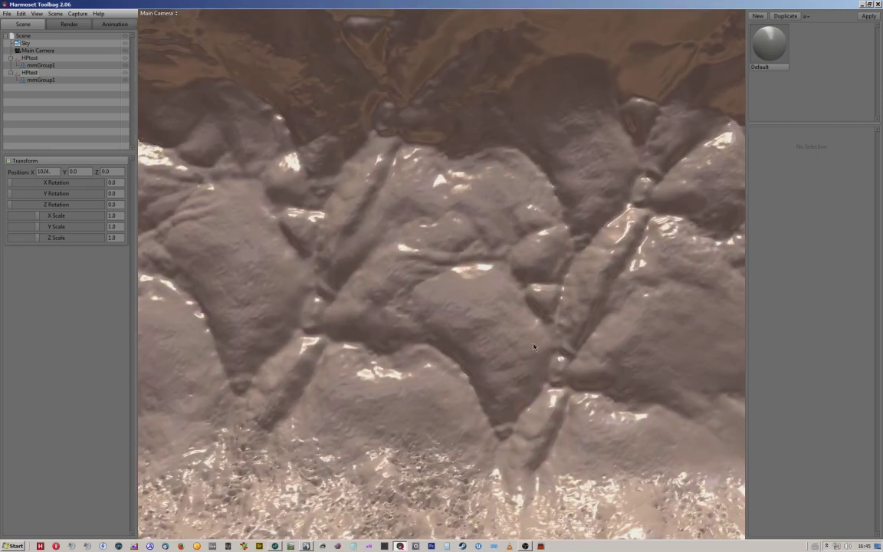
click(523, 328)
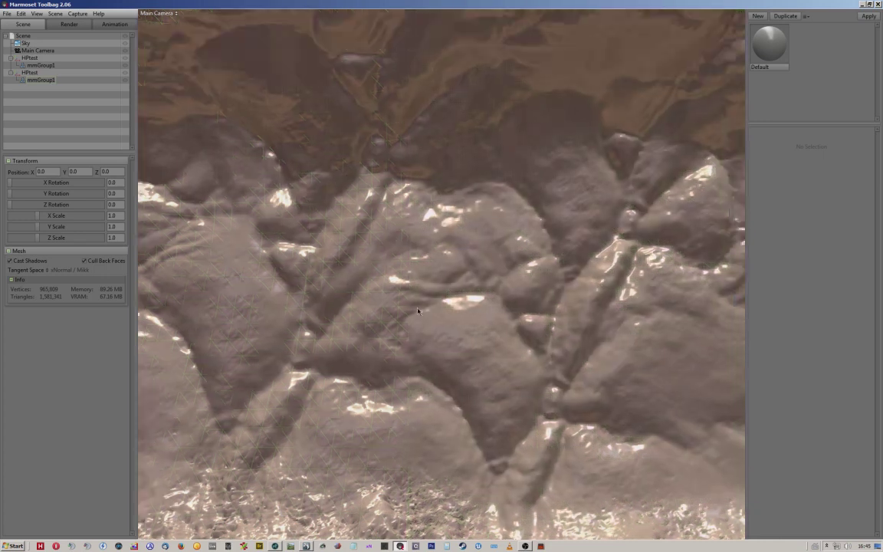
right_drag(415, 311, 431, 395)
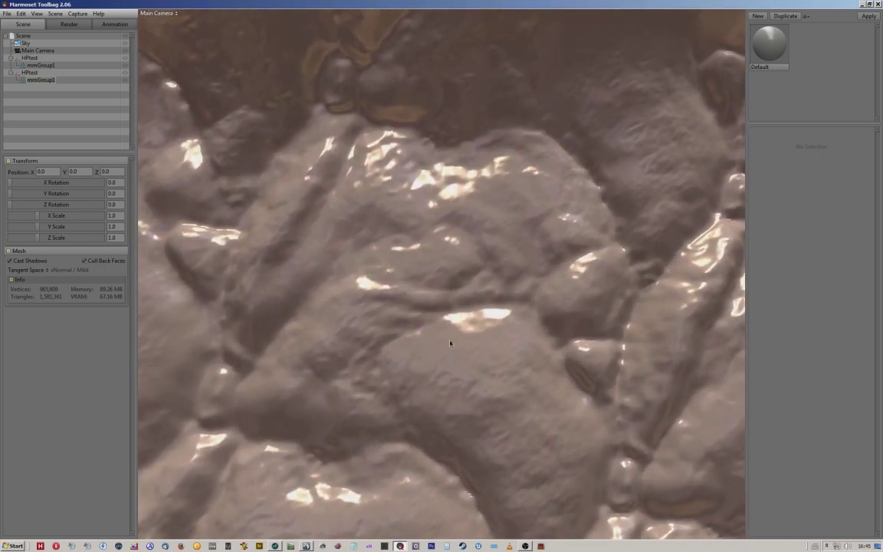
click(452, 343)
middle_drag(441, 298, 462, 297)
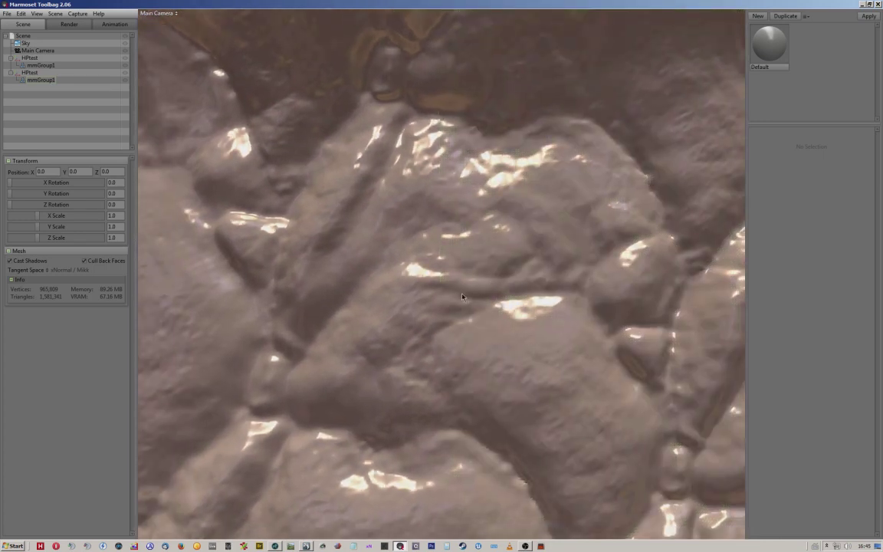
drag(475, 291, 473, 328)
click(499, 375)
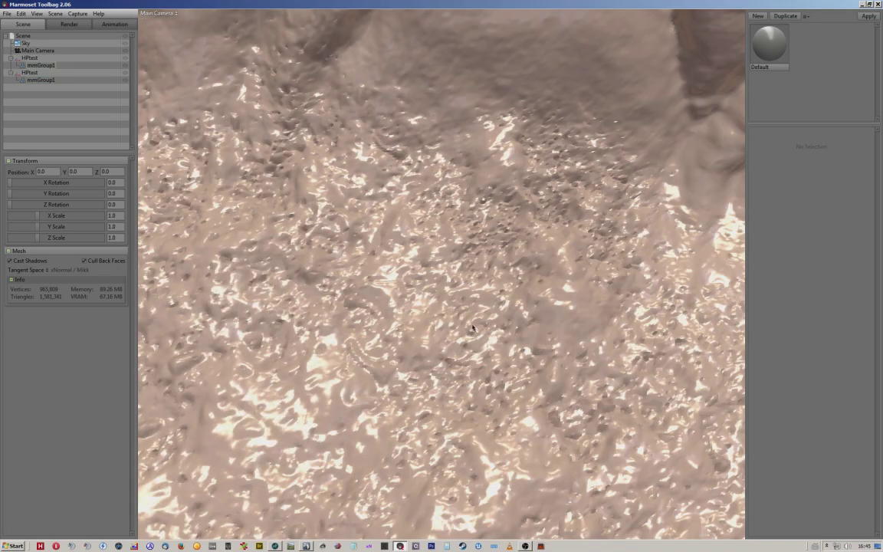
middle_drag(472, 330, 366, 351)
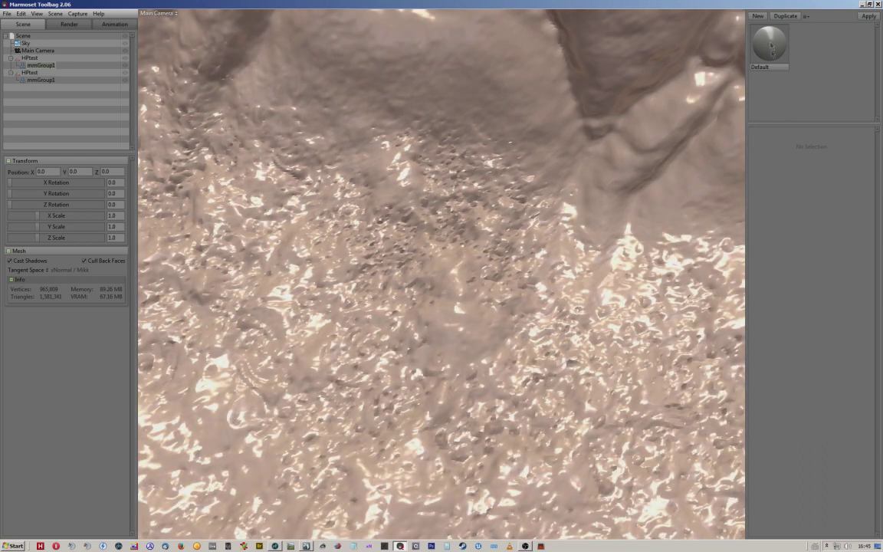
Step: Set the Default material's gloss to 0.0 and inspect both tunnel segments and the seams along their walls and floor
click(770, 53)
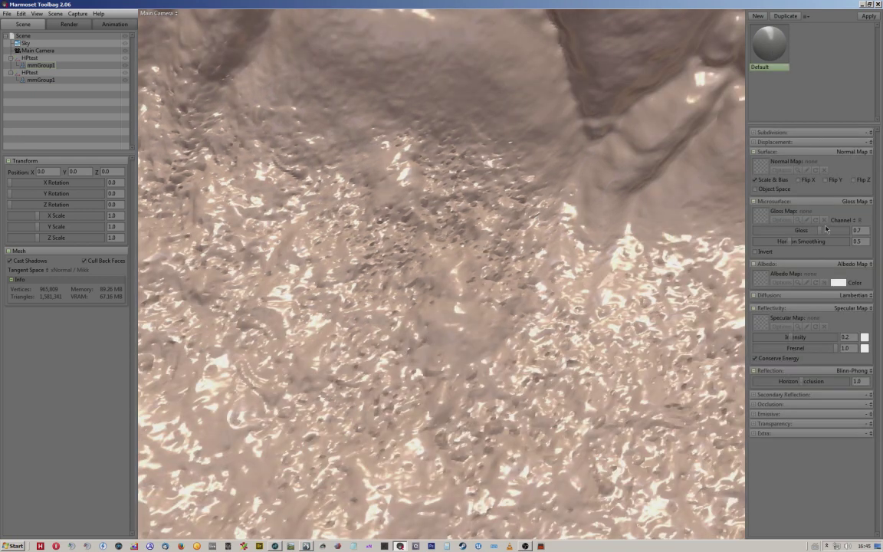
drag(822, 230, 717, 235)
drag(496, 229, 460, 111)
drag(493, 227, 456, 152)
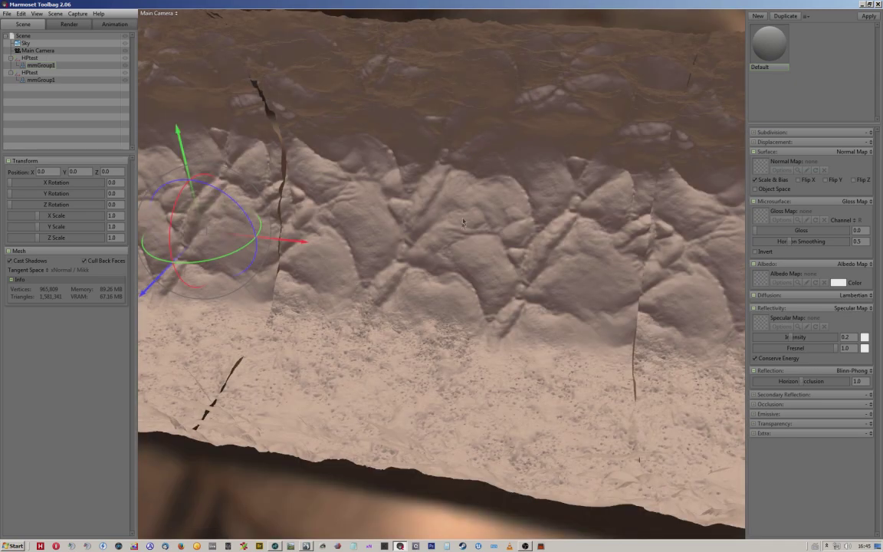
right_drag(463, 223, 459, 207)
drag(459, 206, 471, 211)
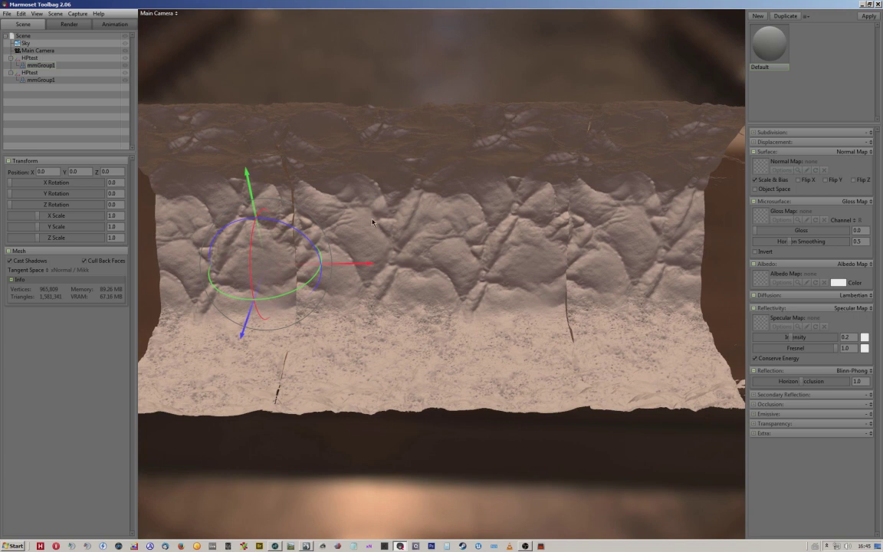
Step: Delete both tunnel segment meshes from the scene and quit Marmoset Toolbag without saving
key(Delete)
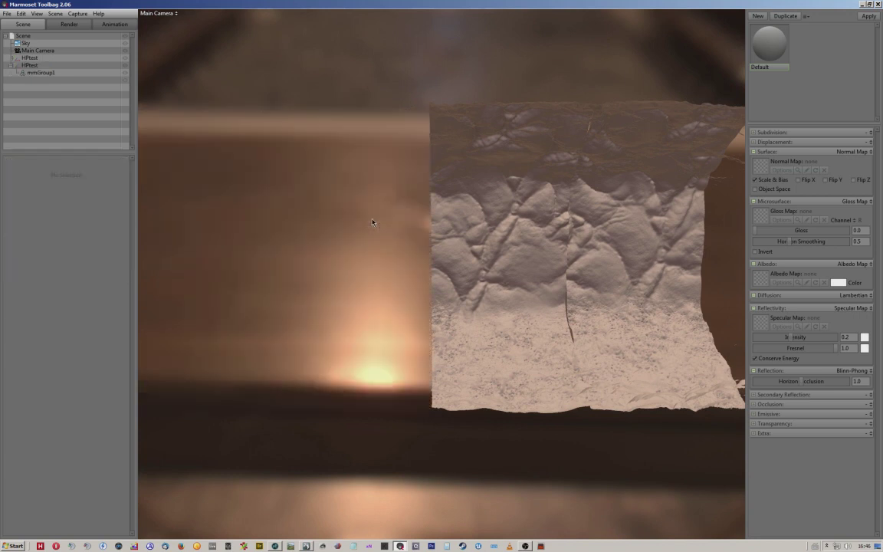
click(490, 228)
key(Delete)
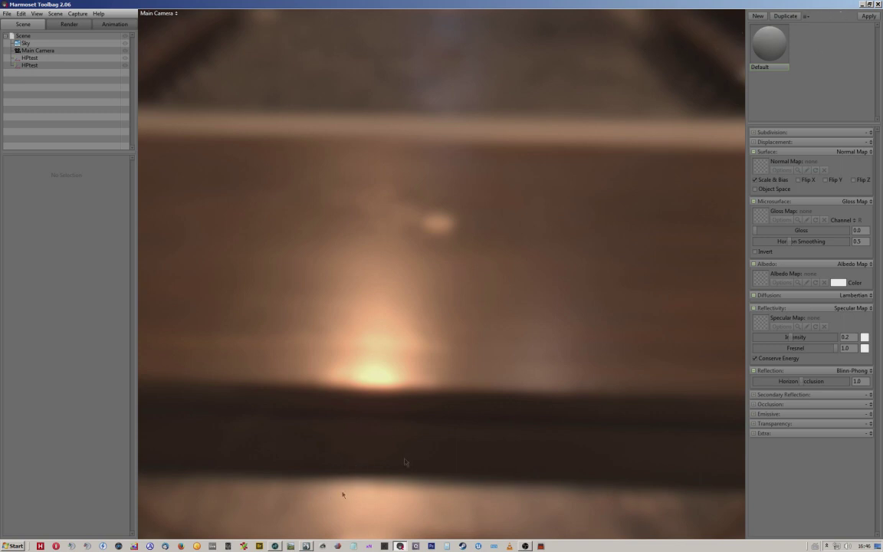
click(878, 5)
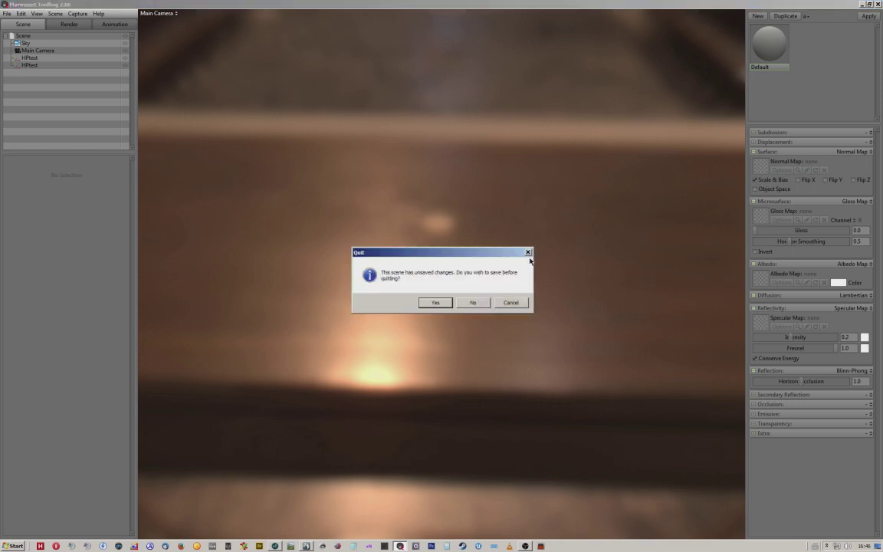
click(473, 302)
Step: In MODO, examine the narrow gap between the two halves of the tunnel mesh up close
alt+drag(390, 176, 423, 188)
scroll(354, 211, up, 5)
mouse_move(354, 211)
alt+mouse_down()
mouse_move(366, 229)
mouse_move(432, 229)
mouse_move(451, 261)
mouse_move(447, 254)
alt+mouse_up()
scroll(366, 229, up, 3)
scroll(367, 228, up, 3)
scroll(451, 261, up, 2)
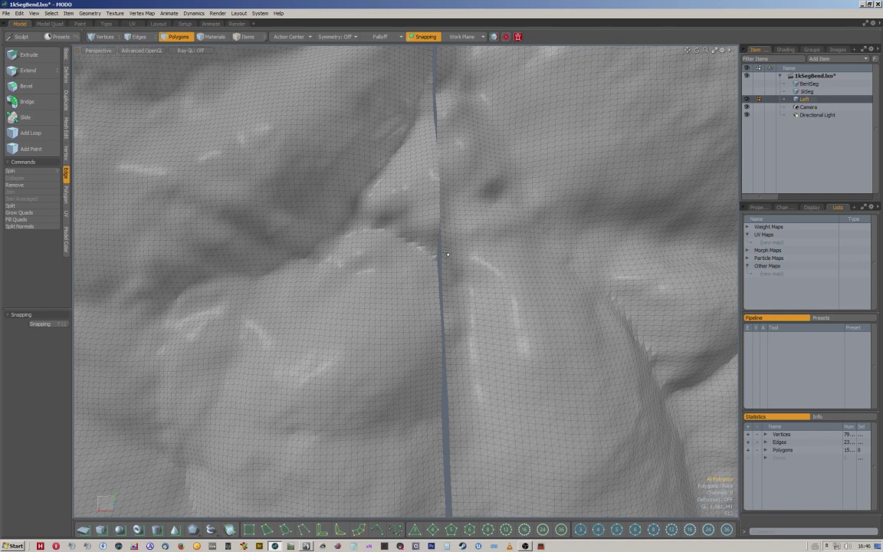